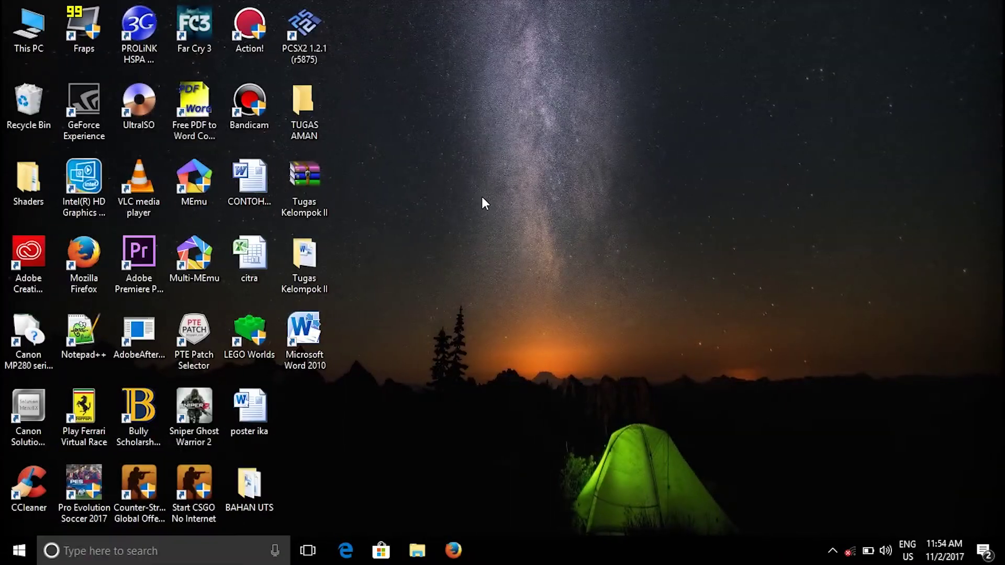
Create a new Word document named 'CARA MEMBUAT TABEL' on the desktop and open it.
right_click(655, 219)
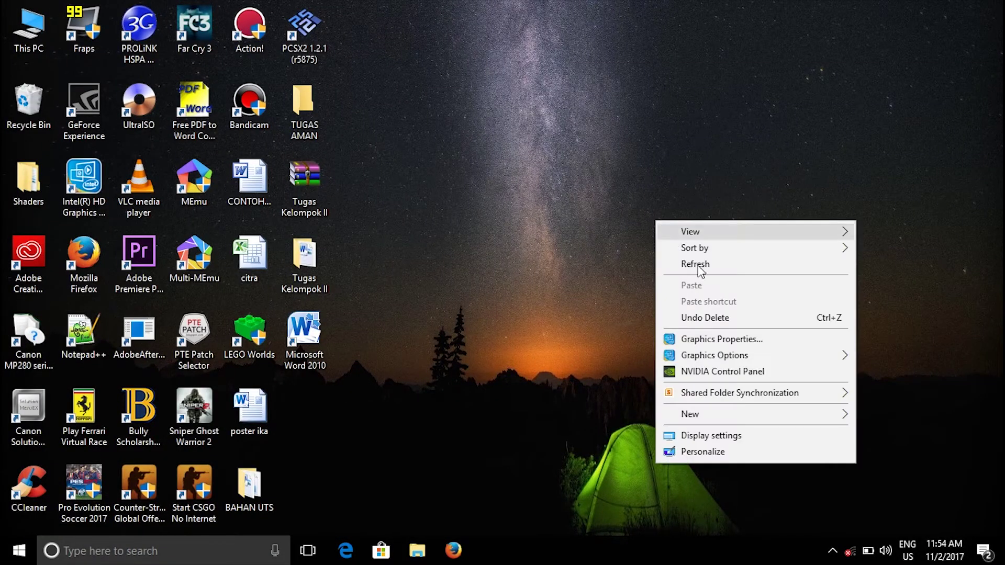
mouse_move(690, 413)
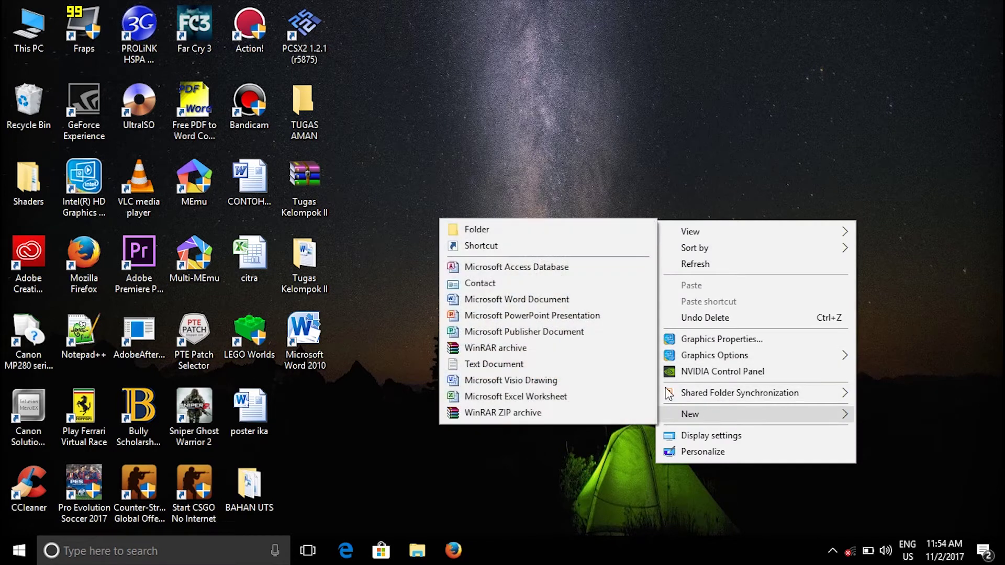
left_click(521, 302)
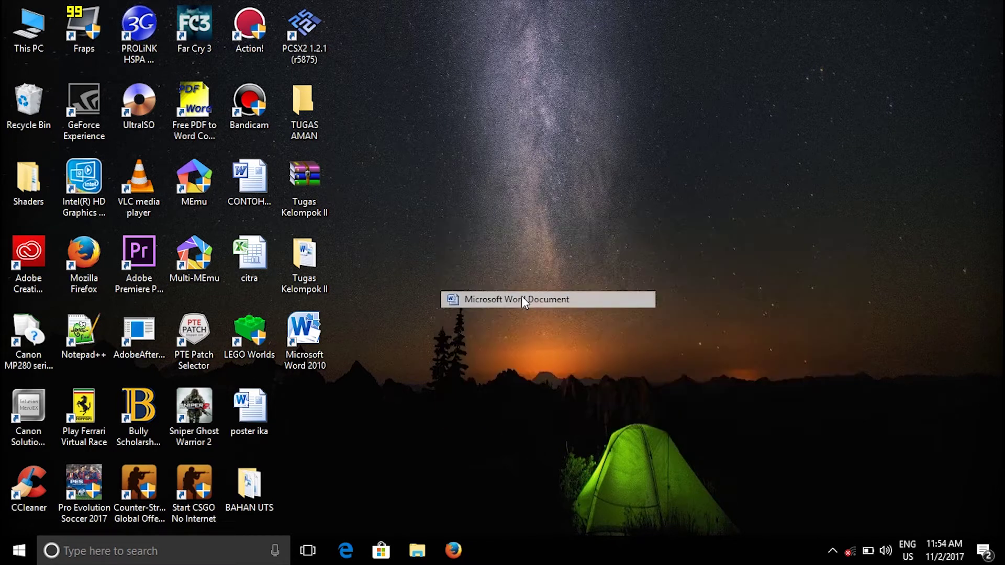
type("cCARA")
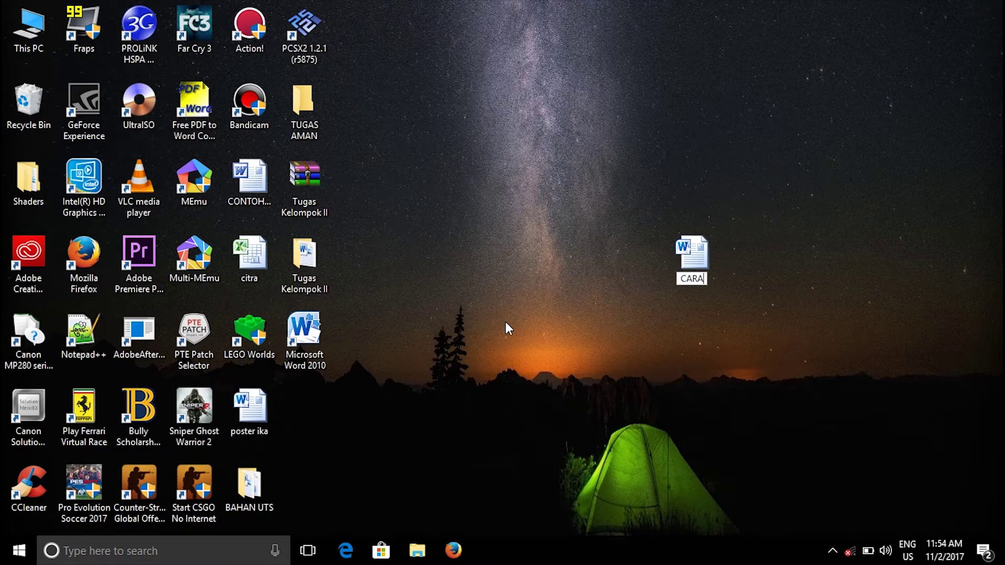
type(" MEMBUAT T")
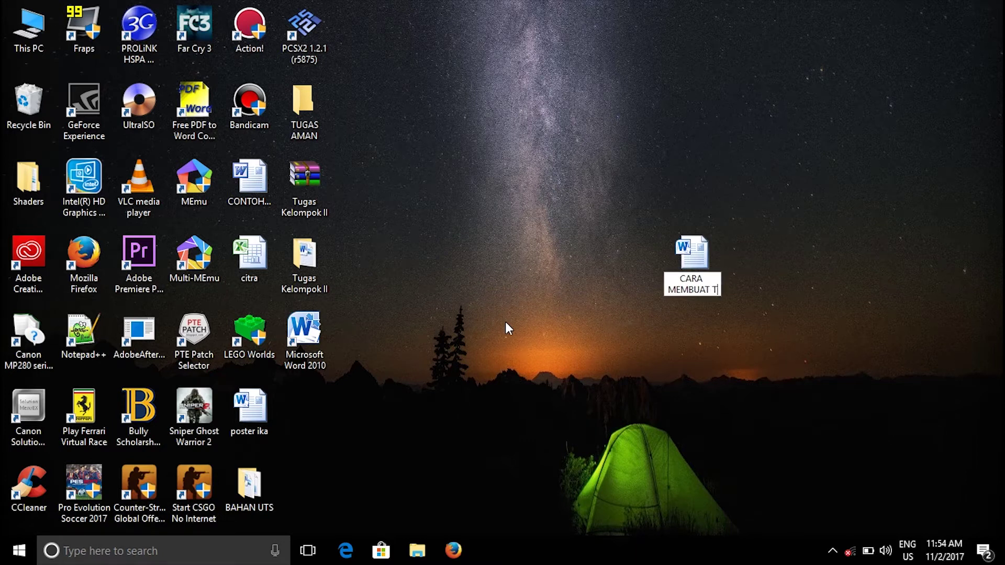
type("ABEL")
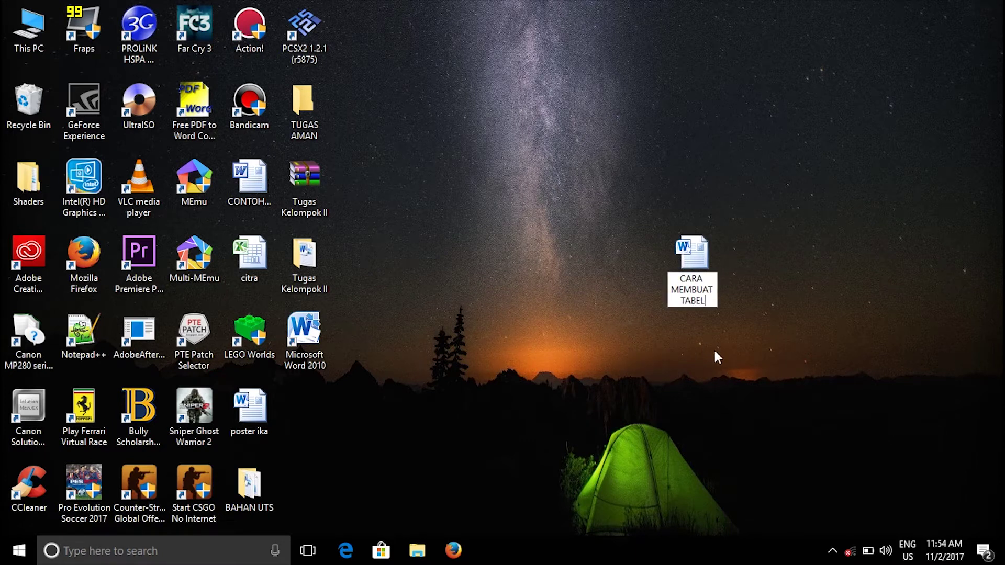
key("Return")
double_click(696, 277)
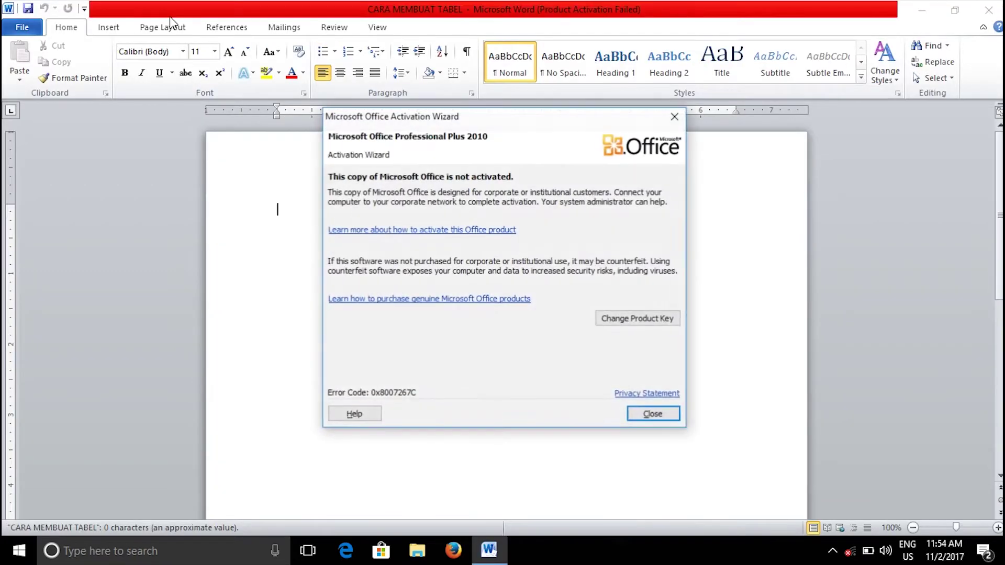
Dismiss the activation notice and insert a 3-column by 2-row table.
key("Return")
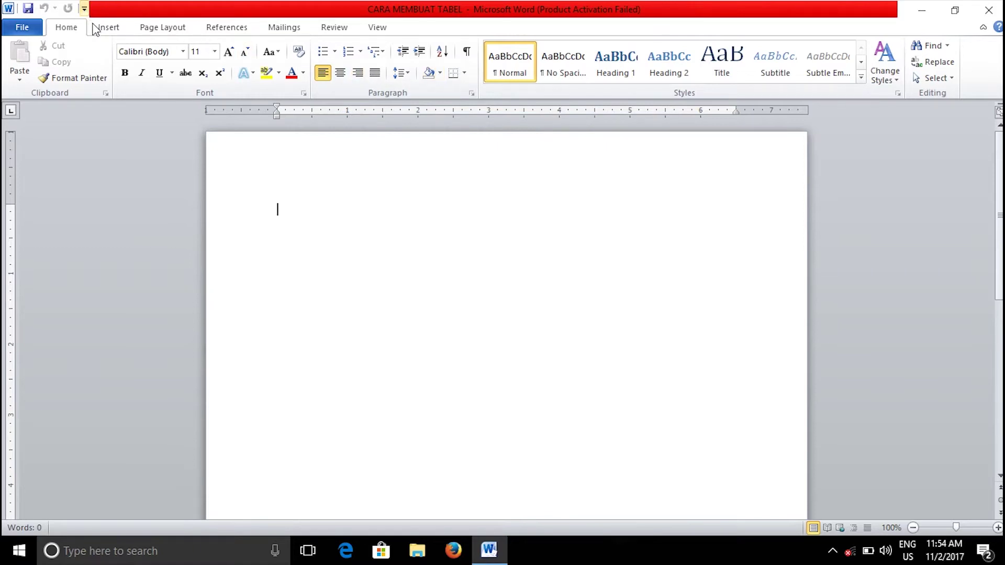
left_click(109, 29)
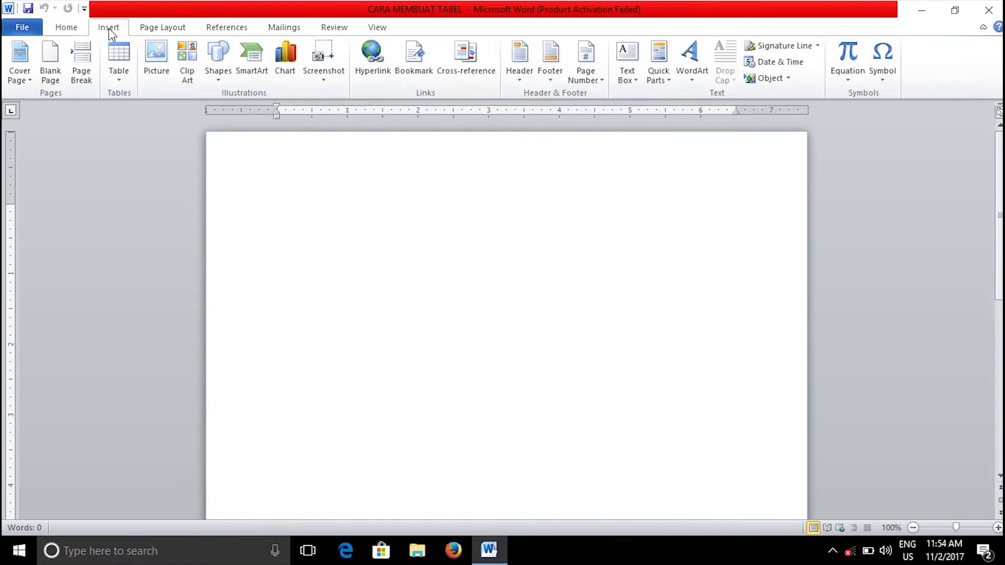
left_click(119, 58)
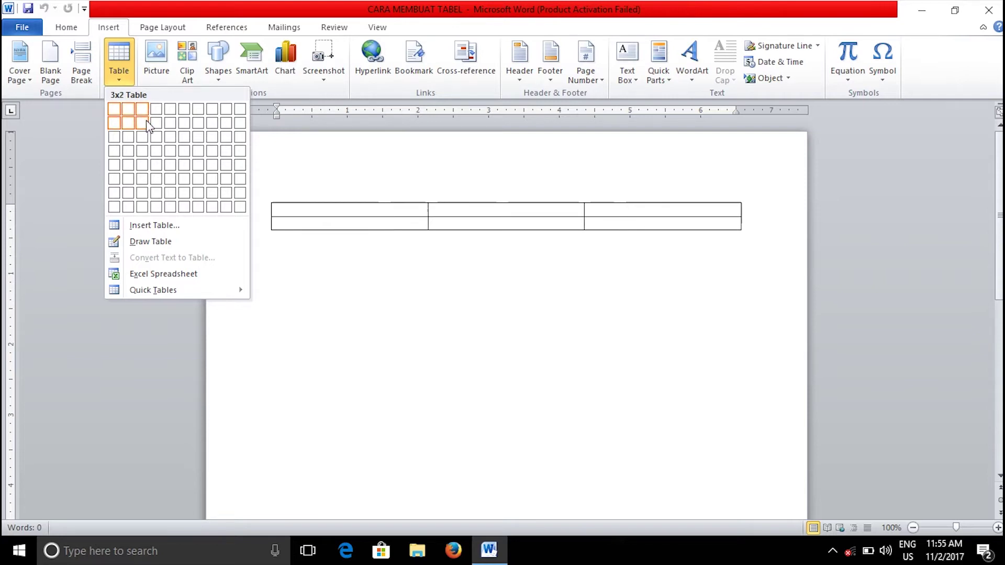
left_click(146, 122)
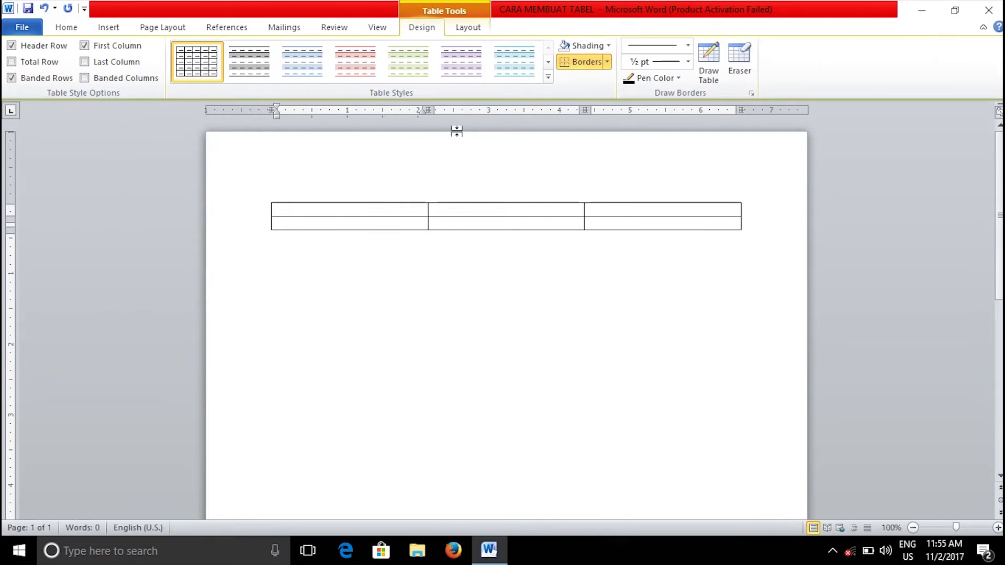
mouse_move(570, 222)
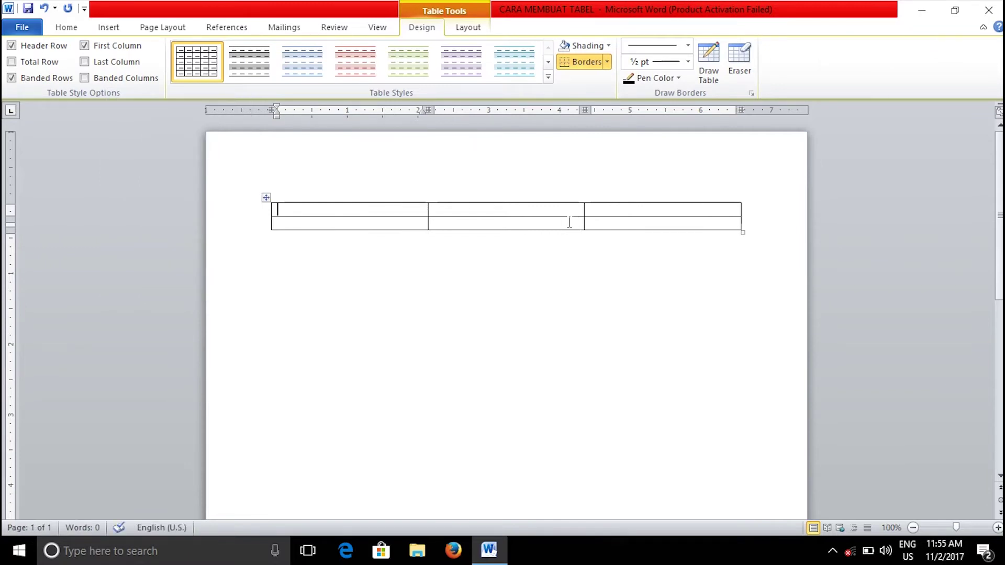
Add two columns, one left of the third column and one at the right edge.
left_click(609, 225)
right_click(609, 226)
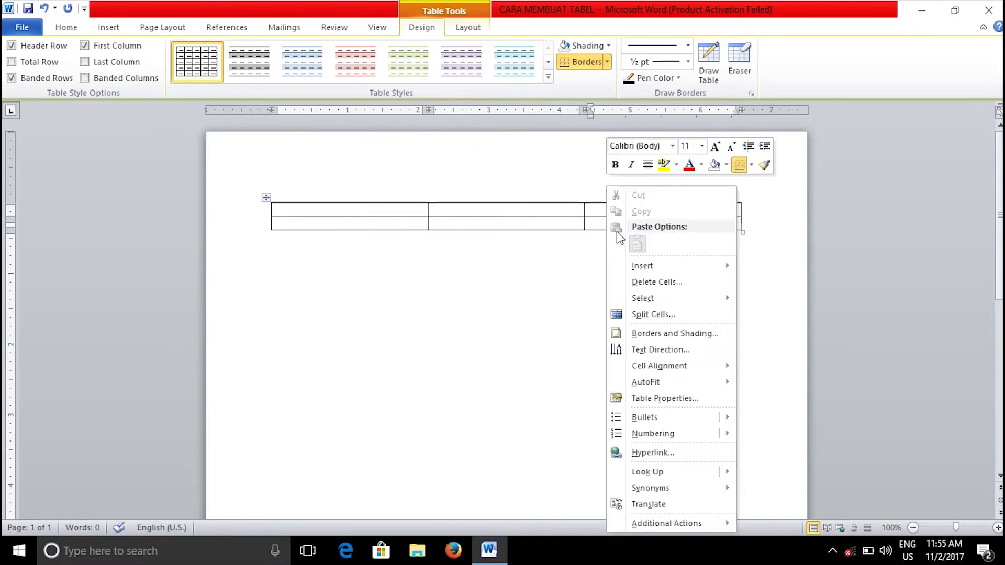
mouse_move(642, 266)
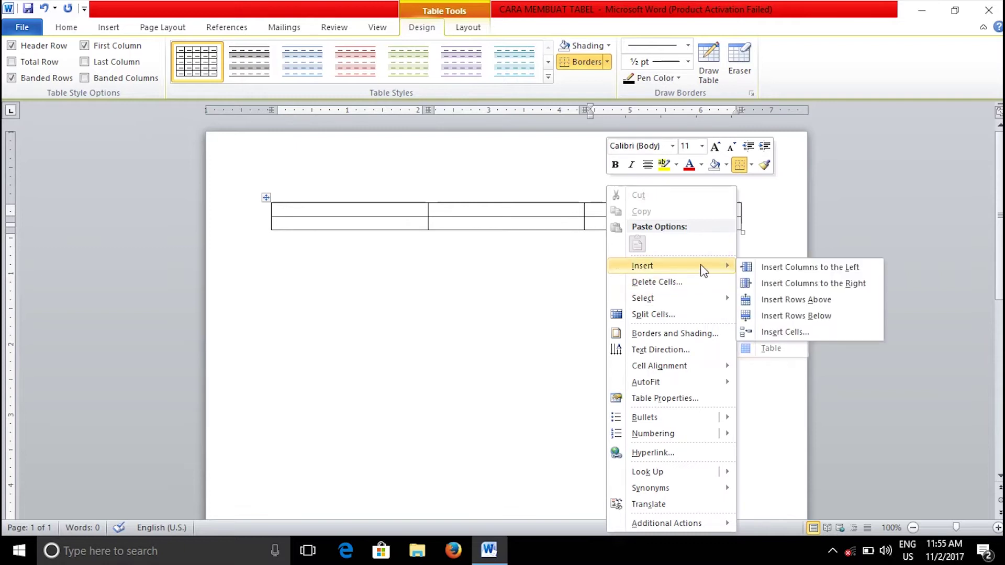
left_click(783, 270)
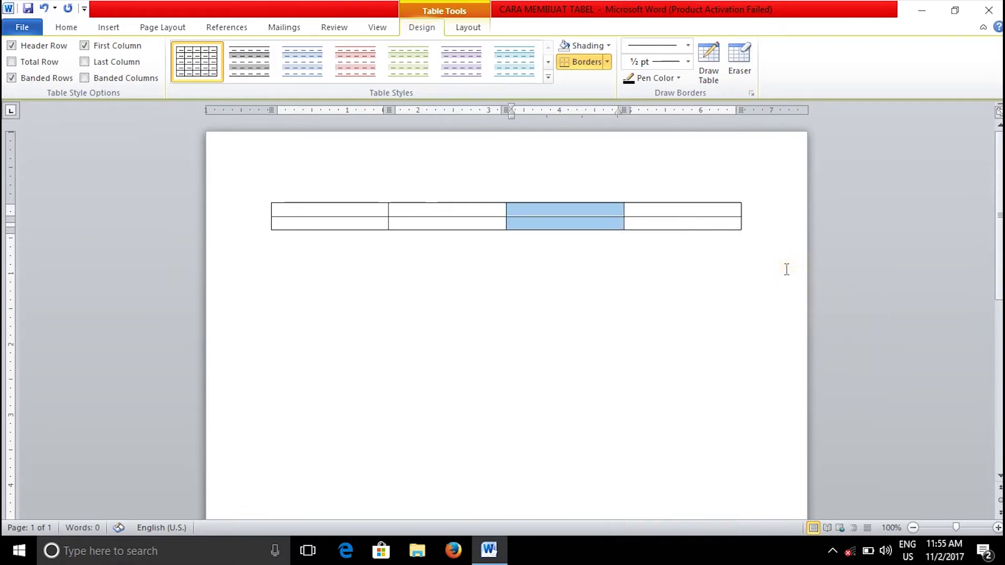
left_click(665, 225)
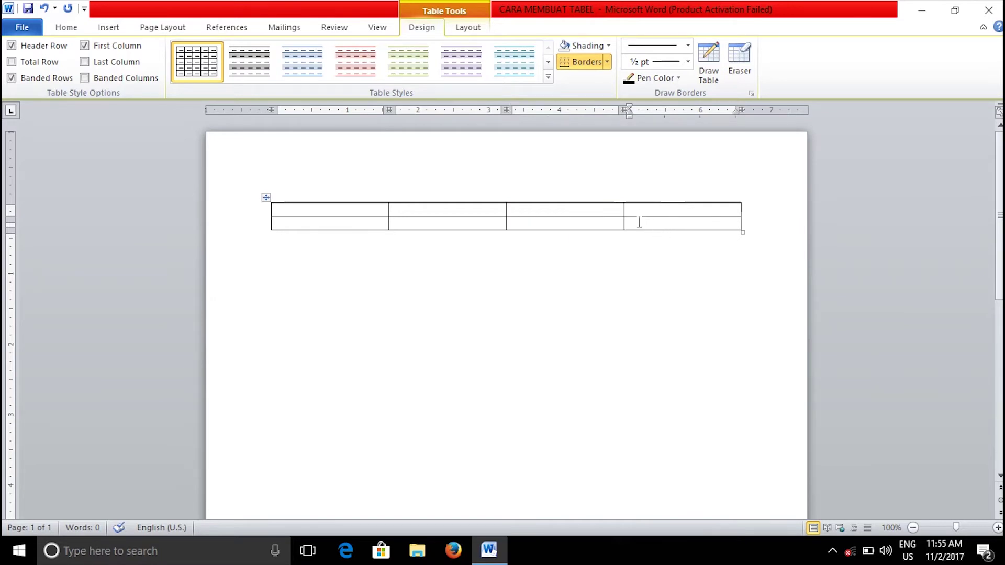
right_click(638, 222)
mouse_move(673, 266)
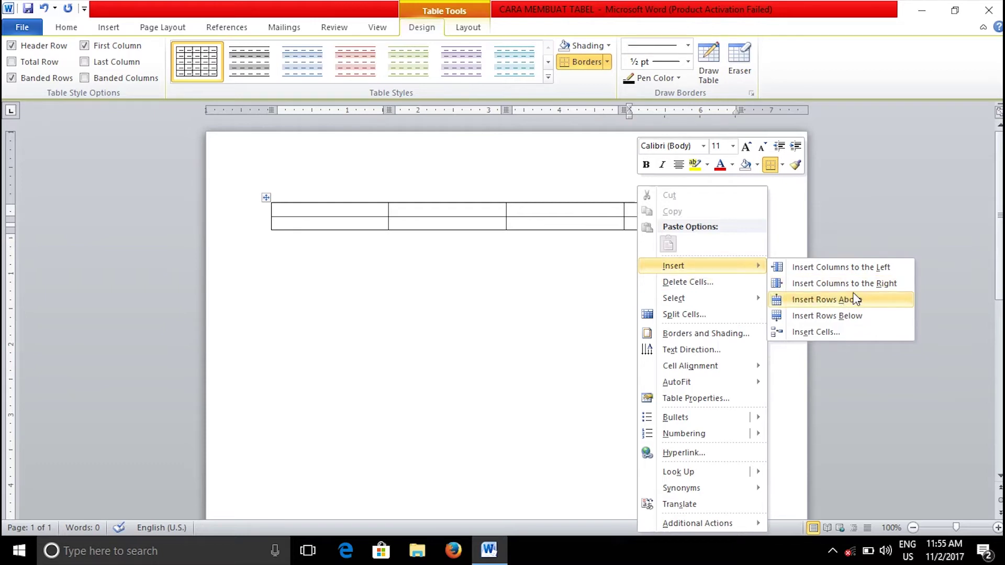
left_click(853, 289)
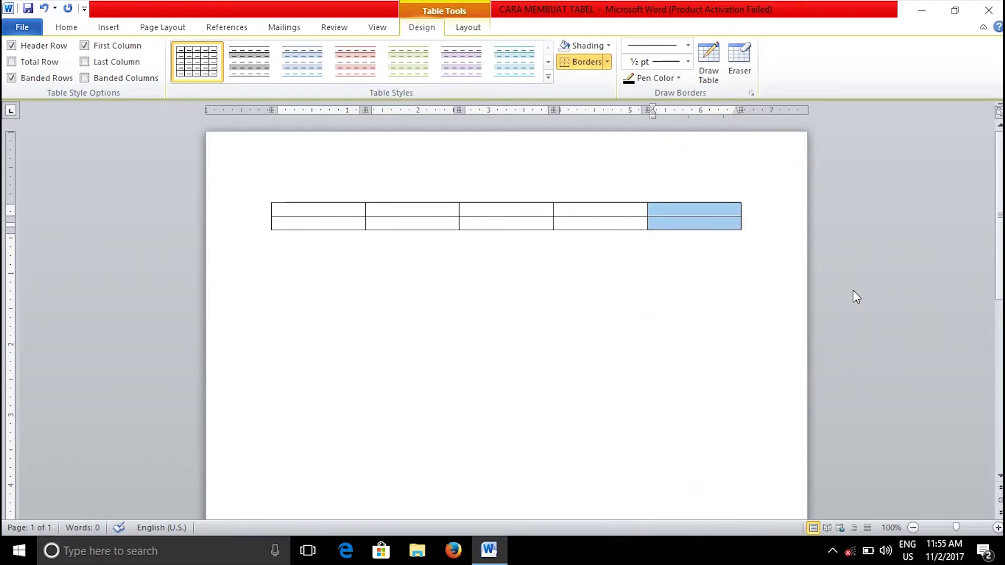
Add two rows near the bottom of the table, then select the top row.
left_click(676, 226)
right_click(677, 232)
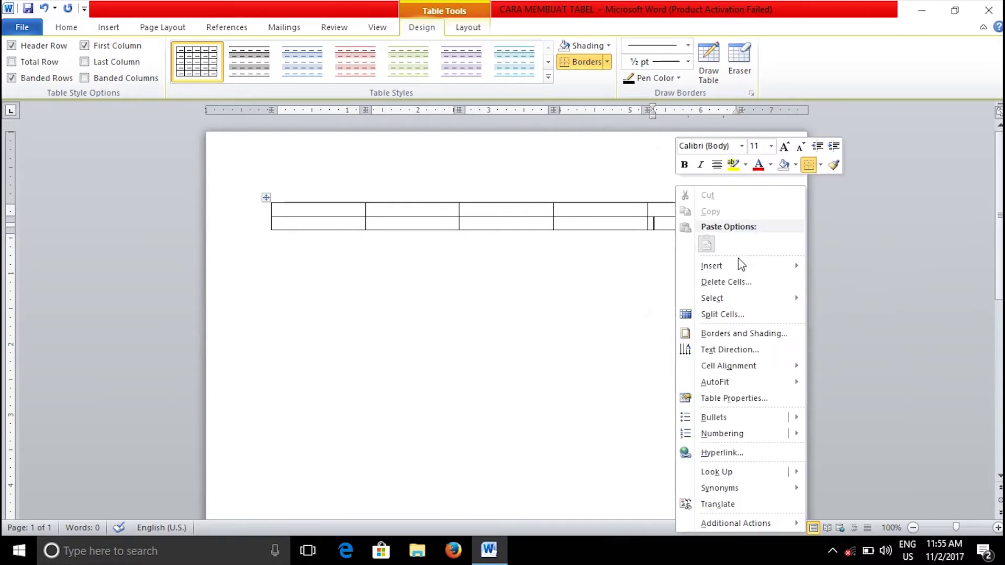
mouse_move(711, 266)
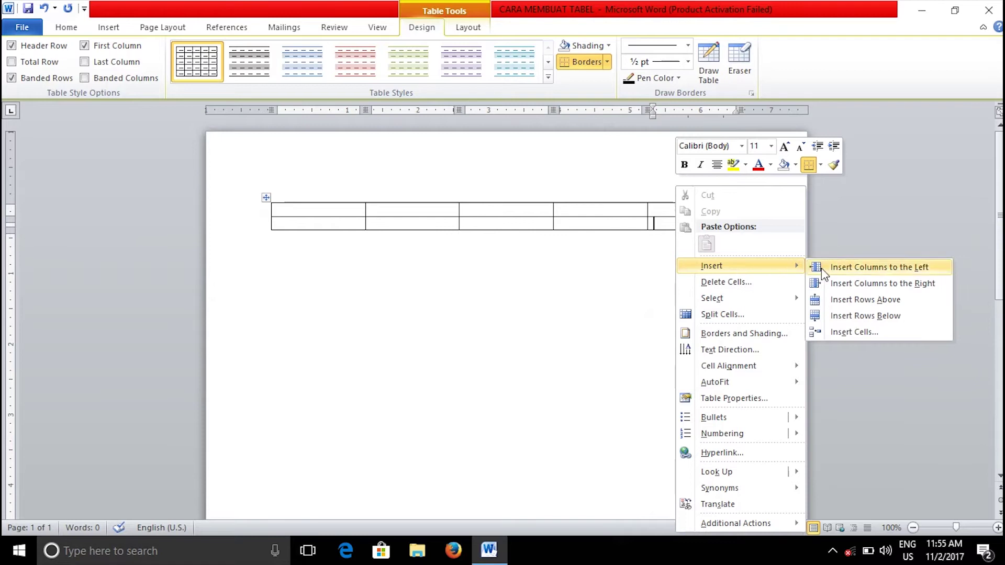
left_click(860, 317)
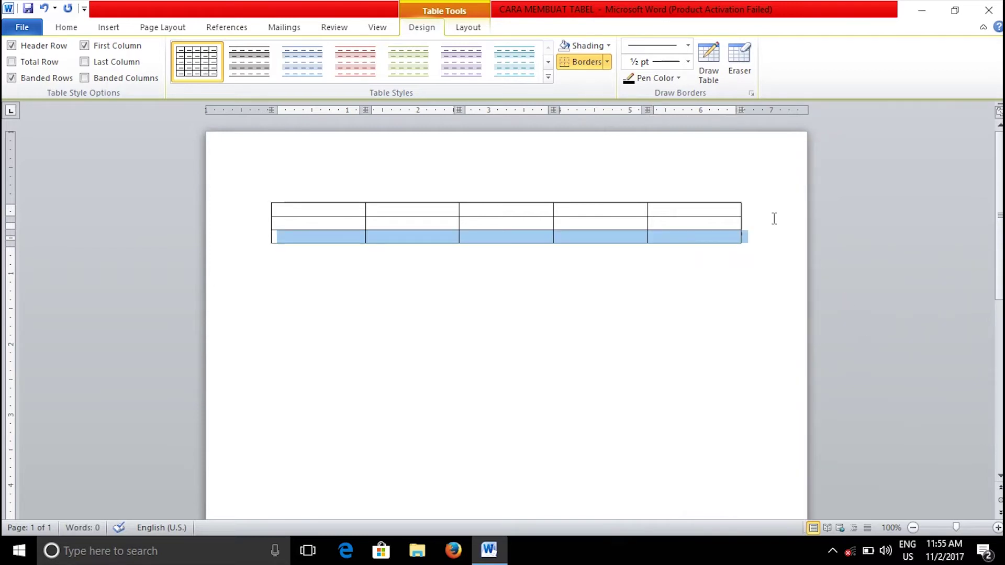
left_click(659, 239)
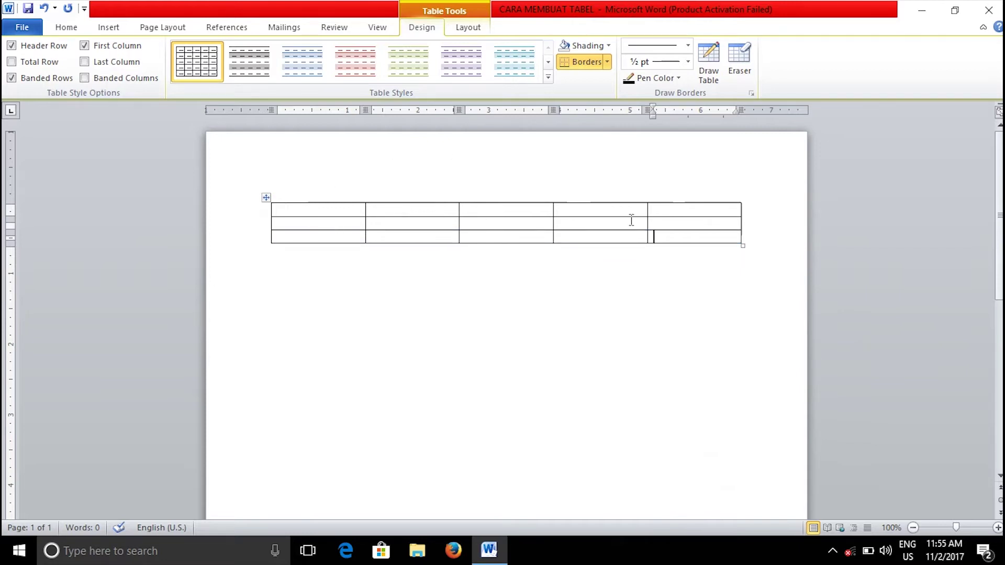
right_click(660, 241)
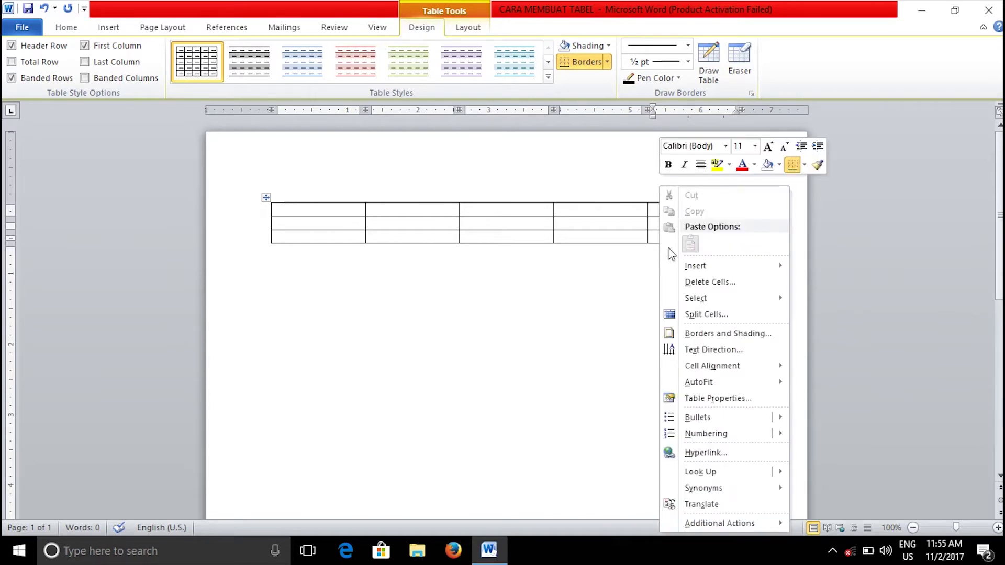
mouse_move(696, 266)
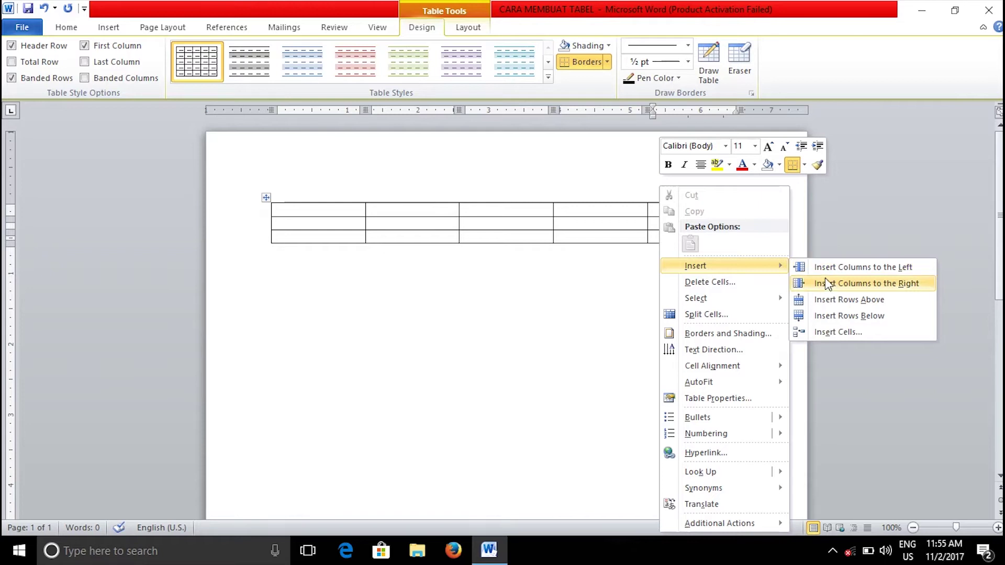
left_click(834, 299)
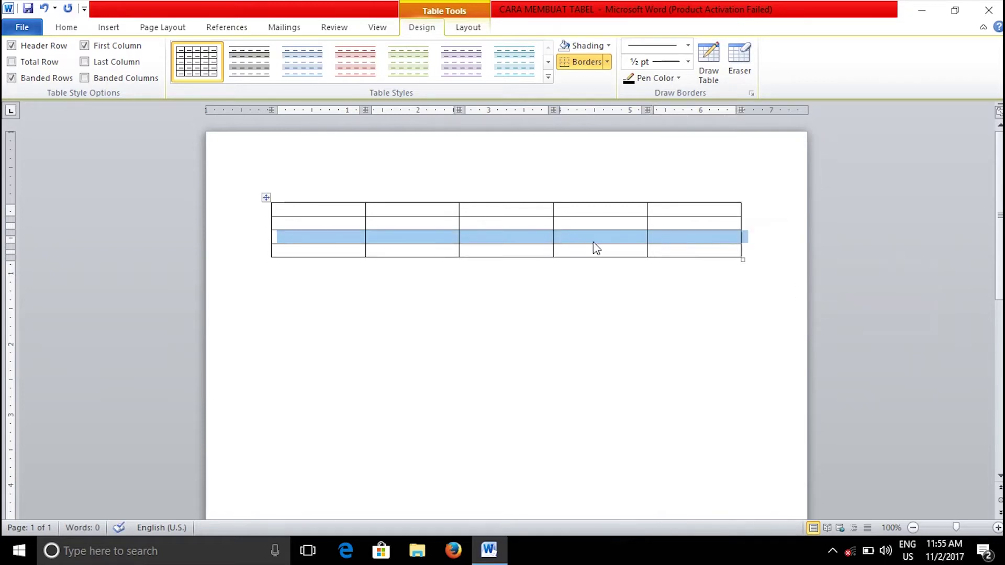
left_click(670, 250)
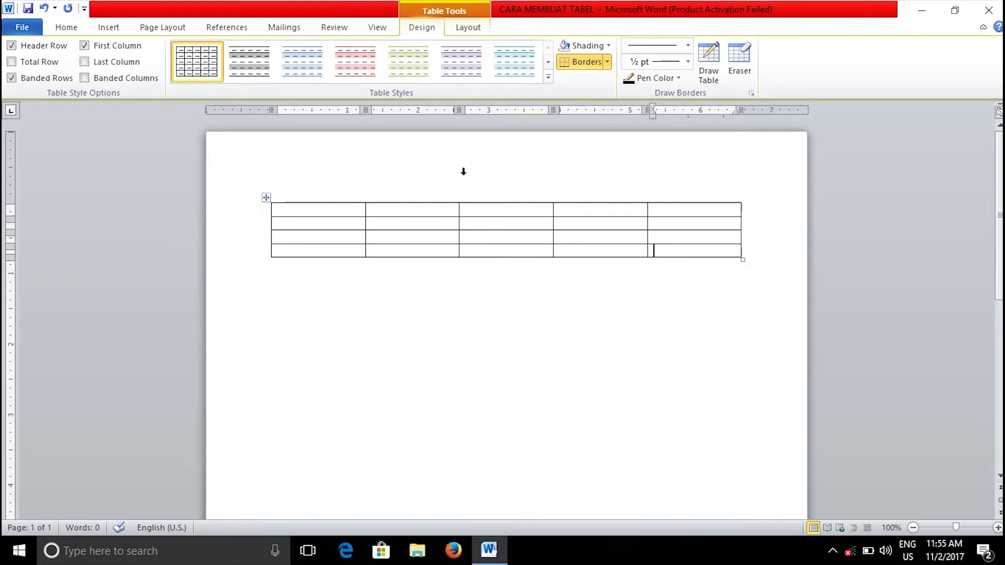
left_click_drag(306, 211, 657, 206)
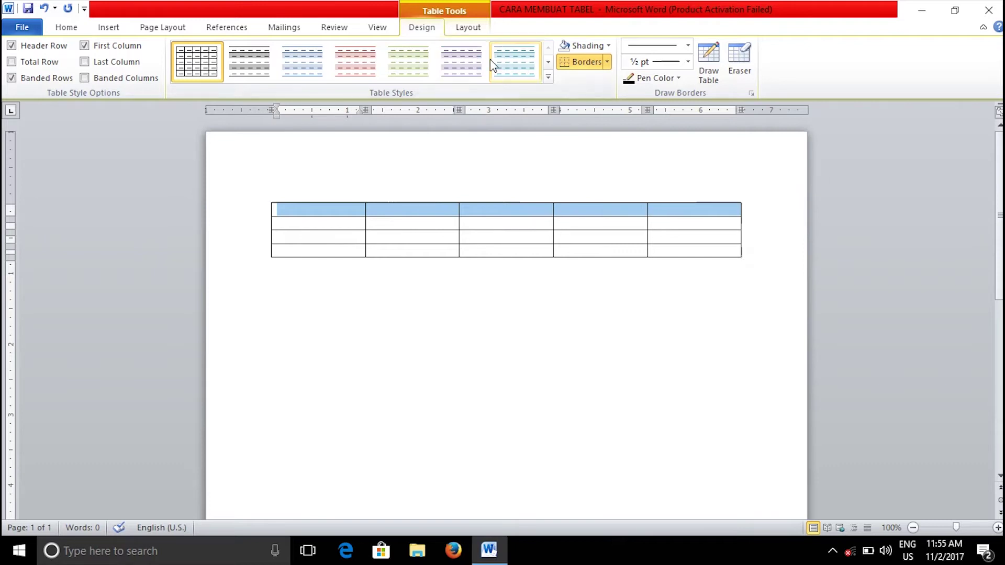
Merge the top row into one full-width cell, re-merging after a trial split into five cells.
left_click(462, 27)
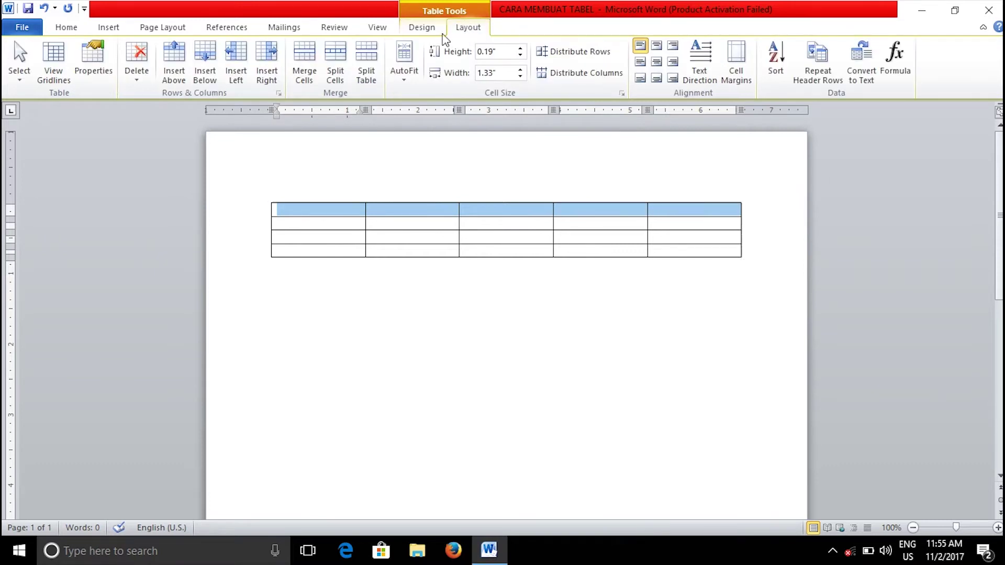
left_click(309, 57)
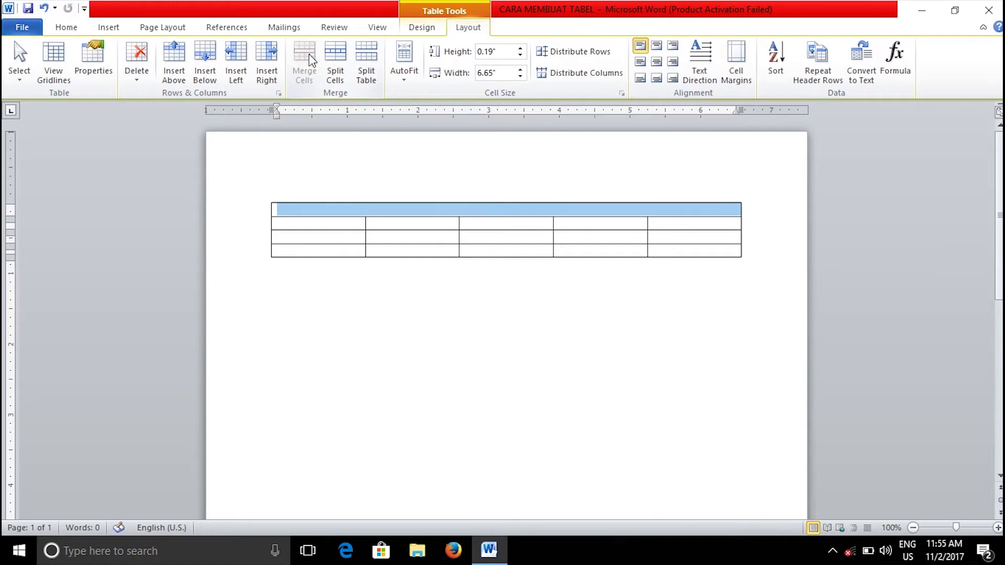
left_click(335, 58)
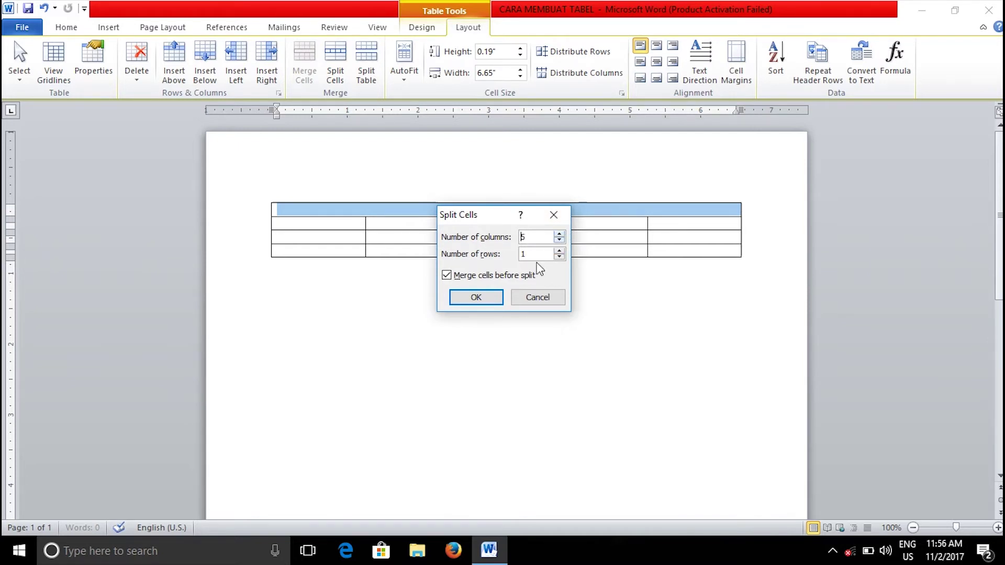
left_click(467, 307)
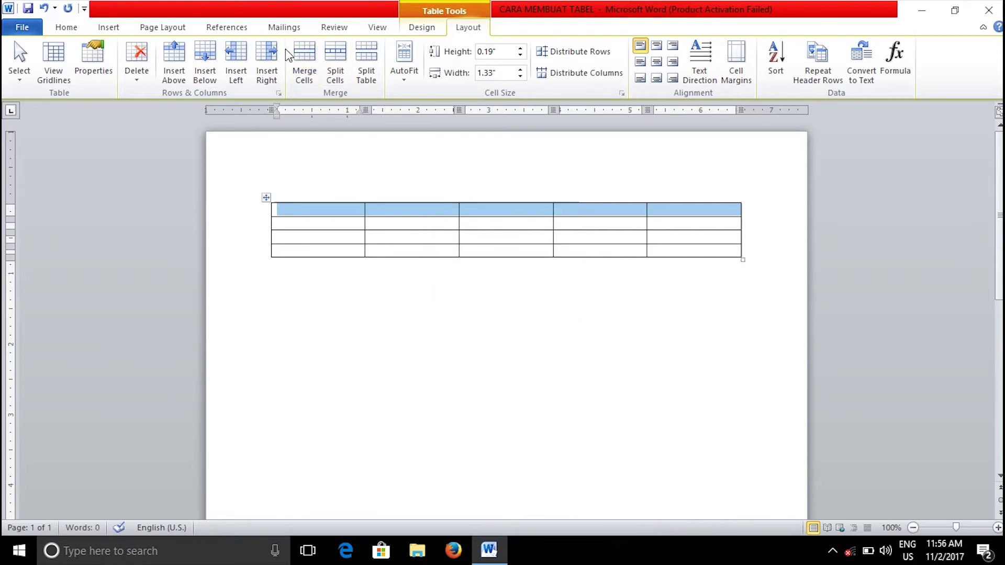
left_click(300, 54)
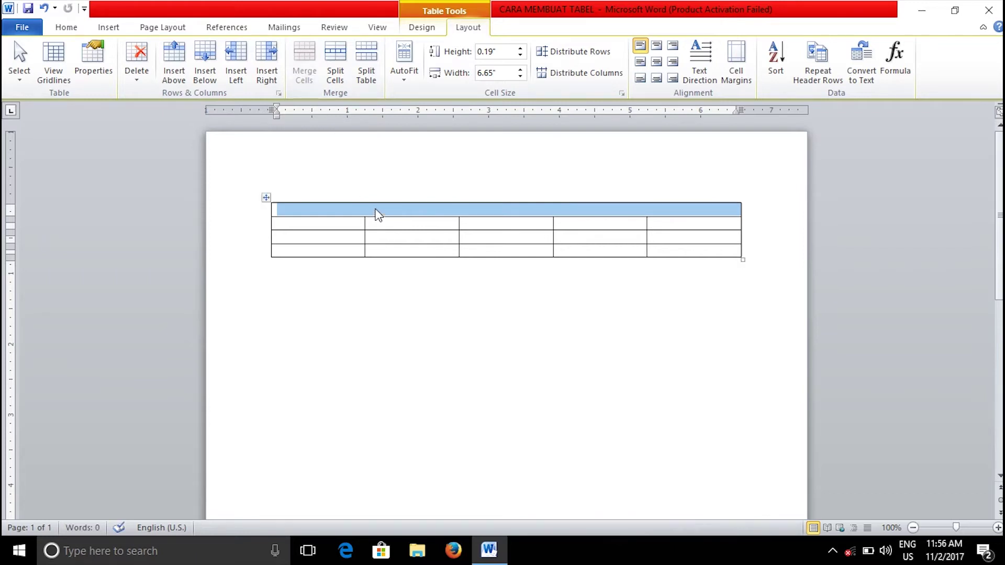
Type the title STMIK BANJARBARU and headings NIM, NAMA, JURUSAN, ALAMAT/KOTA, NO.TELP.
left_click(378, 215)
type("STMIK")
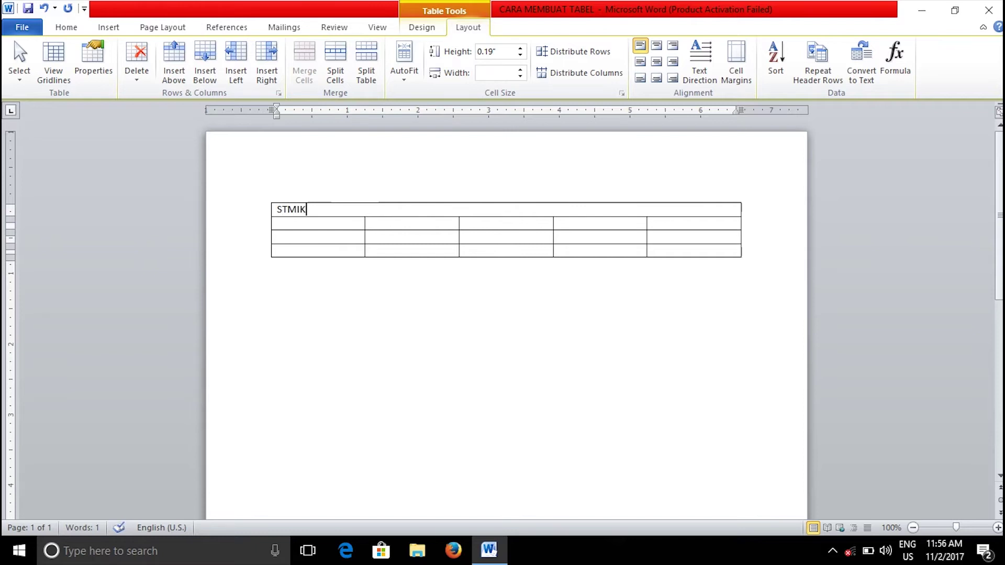
type("BANJARBARU")
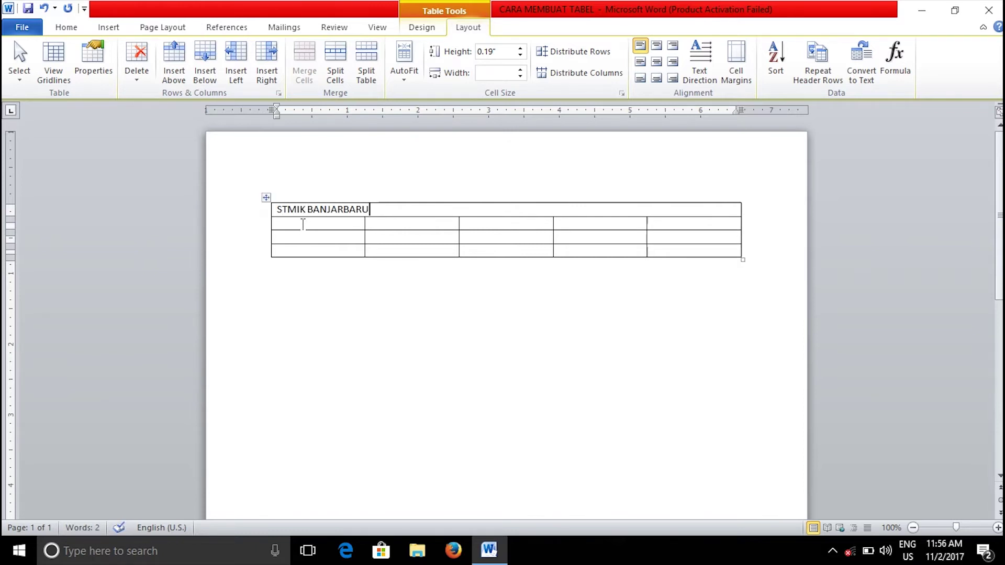
left_click(303, 224)
type("NIM")
key("Tab")
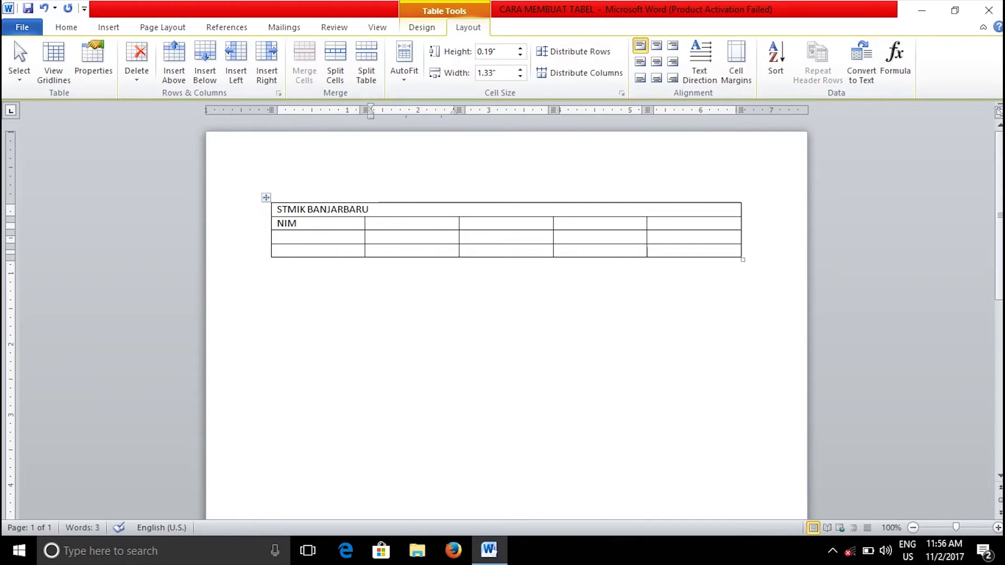
type("NAMA")
key("Tab")
type("JURU")
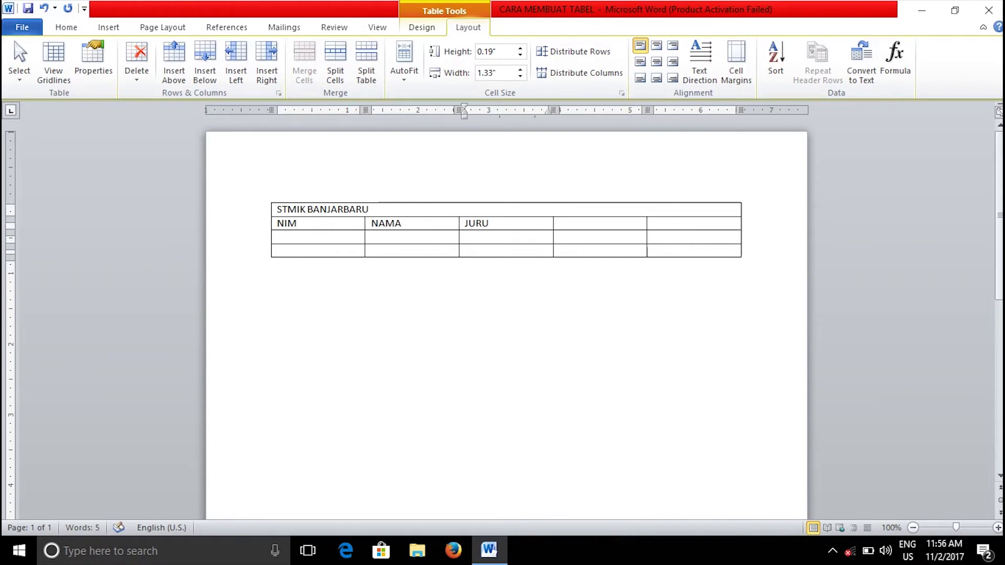
type("SAN")
key("Tab")
type("ALAMA")
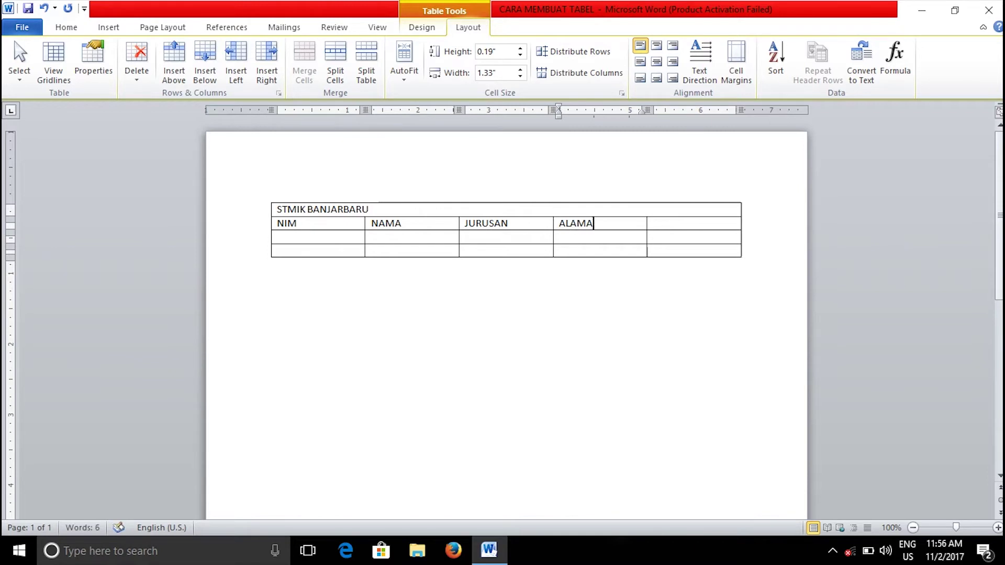
type("T/KOTA")
key("Tab")
type("NO.TELP")
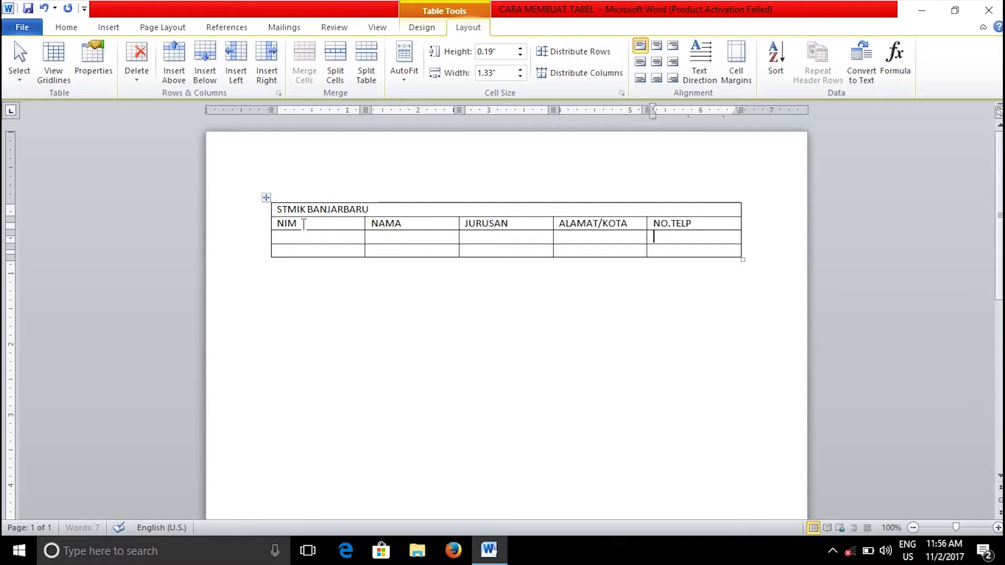
Enter the first student record: ID, name, TEKNIK INFORMATIKA, city and phone number.
key("Tab")
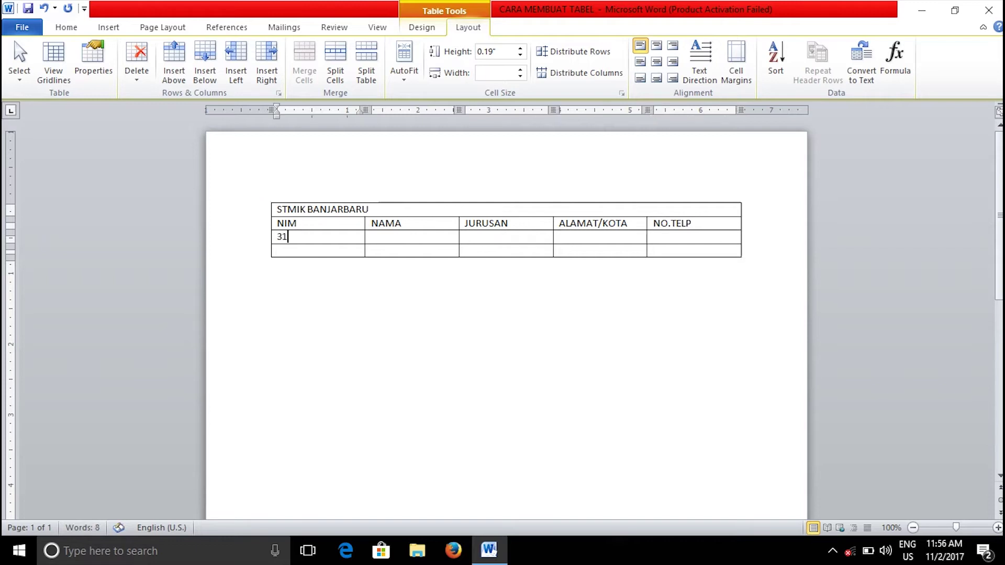
key("Tab")
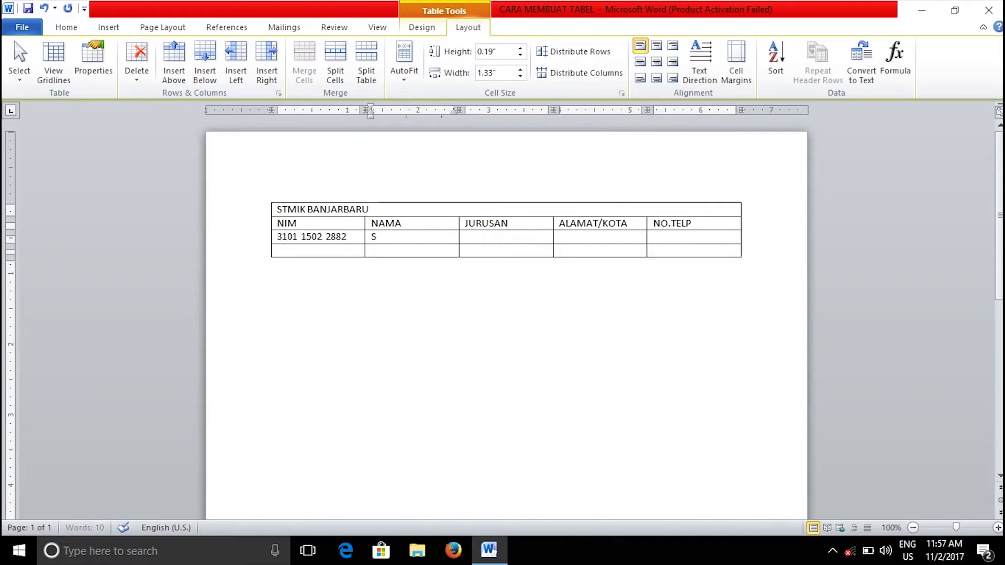
key("Tab")
type("TEKN")
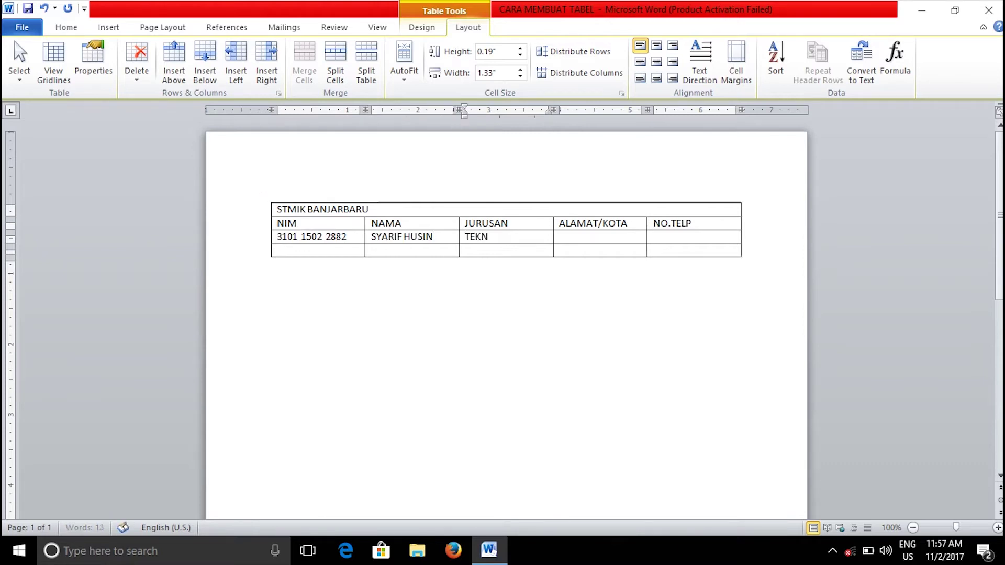
type("IK INFORMAT")
type("IKA")
key("Tab")
type("KAN")
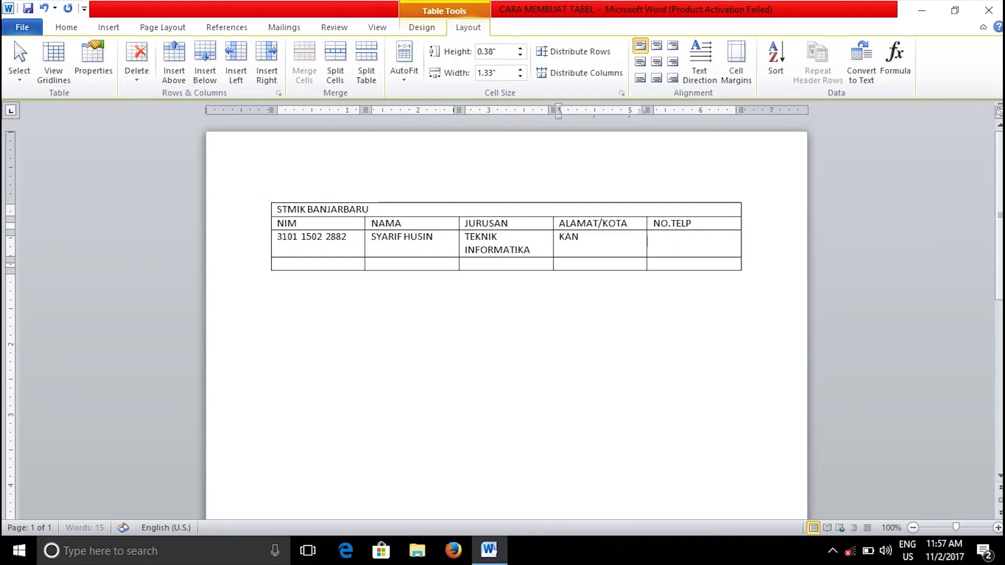
key("Tab")
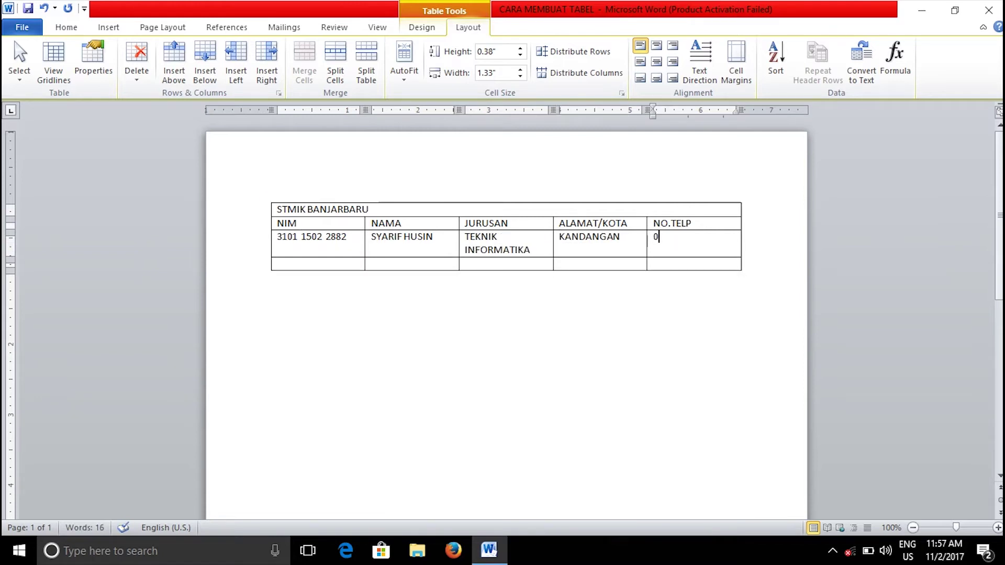
left_click(303, 223)
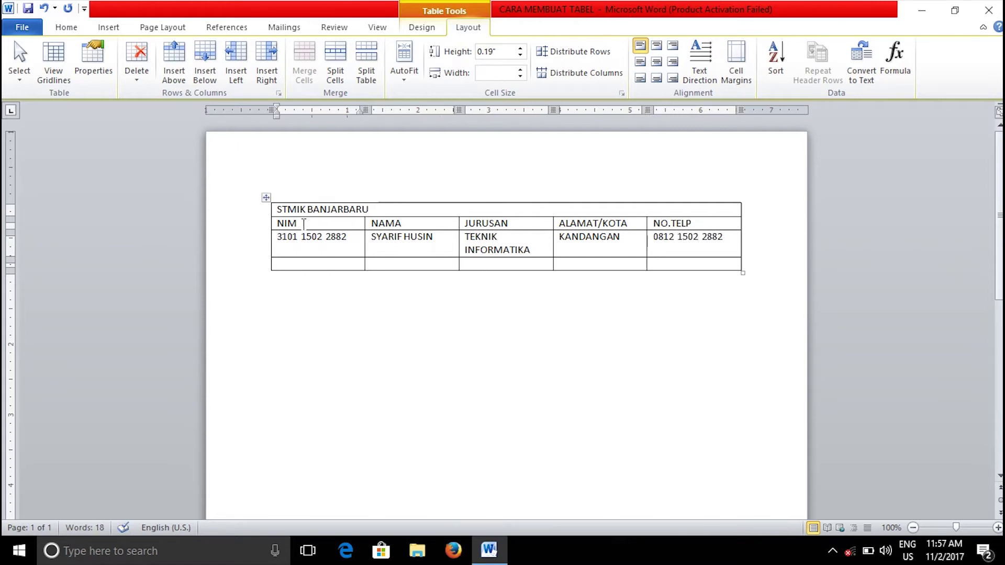
type("3")
Fill the bottom row with the second student's ID, name, TEKNIK INFORMATIKA, city and phone.
left_click(286, 263)
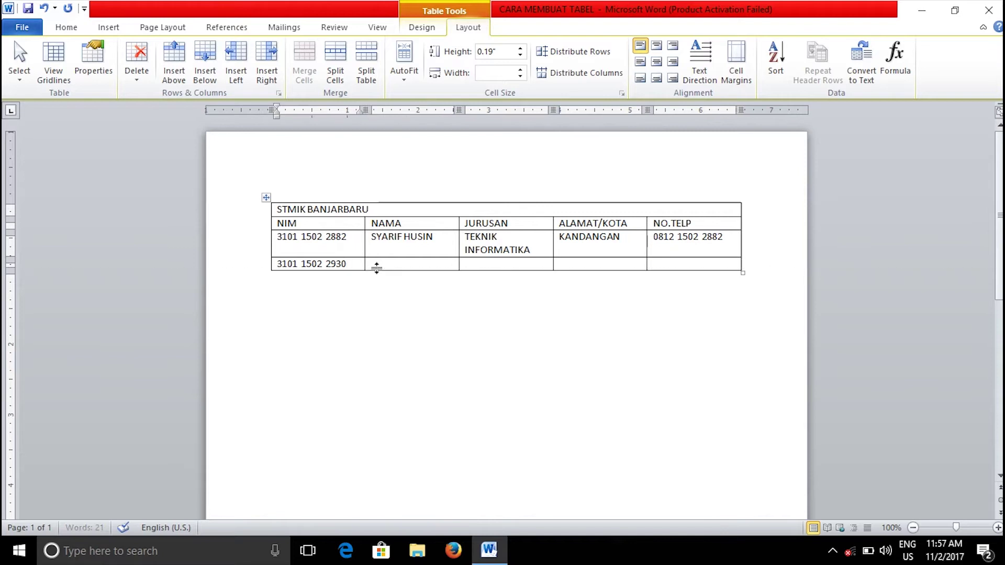
left_click(387, 265)
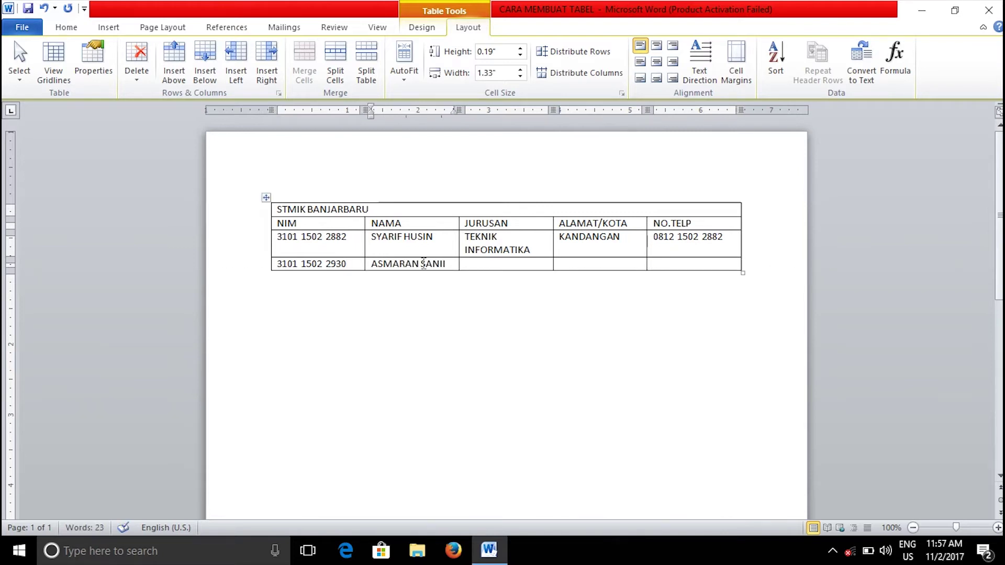
key("Tab")
type("TE")
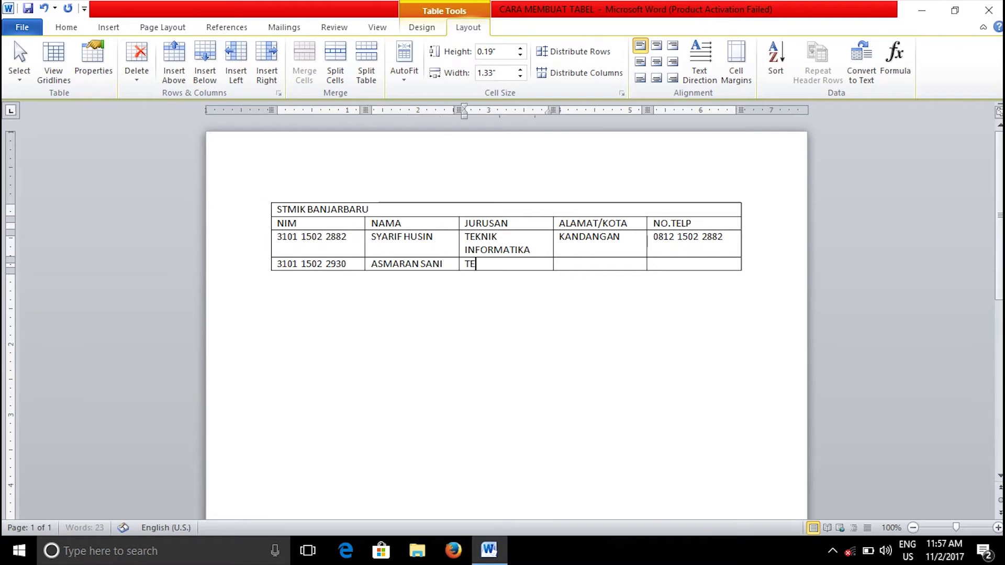
type("KN")
type("OT")
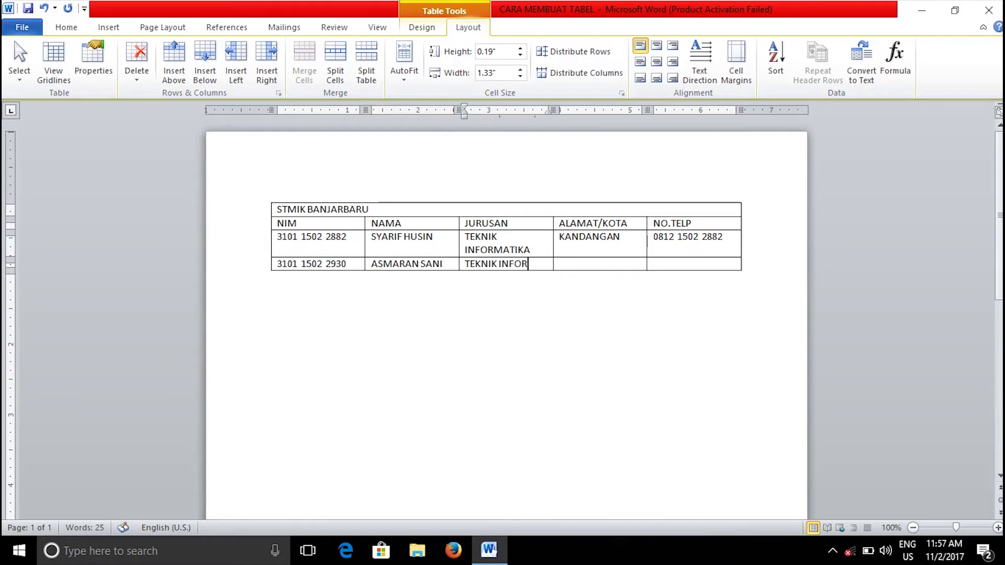
type("MA")
key("BackSpace")
key("BackSpace")
key("BackSpace")
type("TMA")
type("TI")
left_click(559, 264)
type("KOTA")
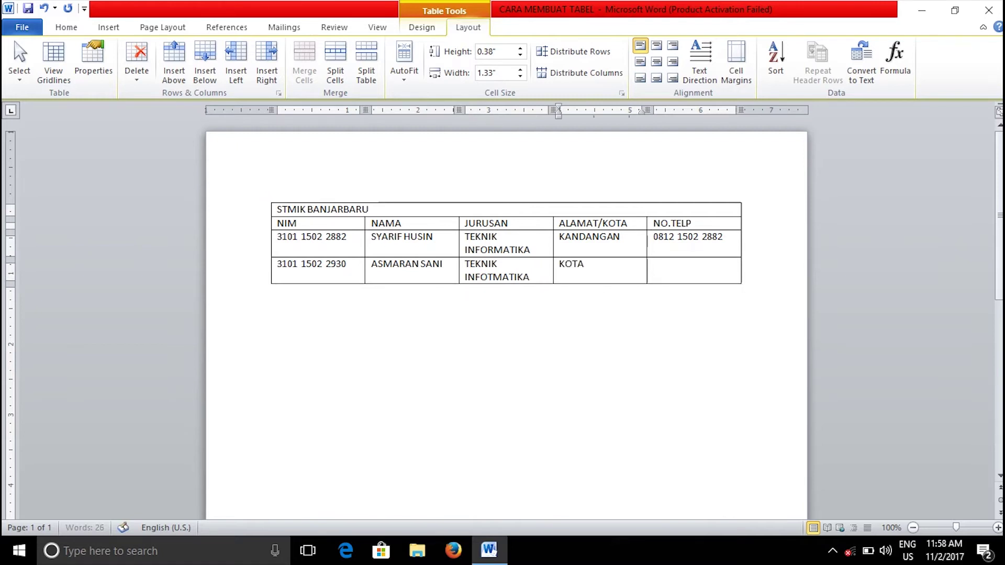
type("BARU")
left_click(651, 265)
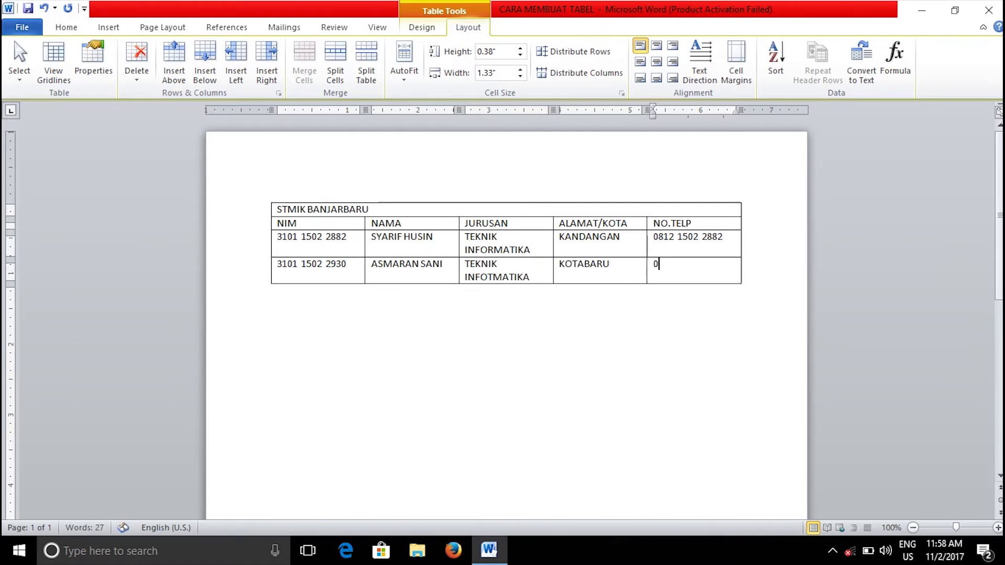
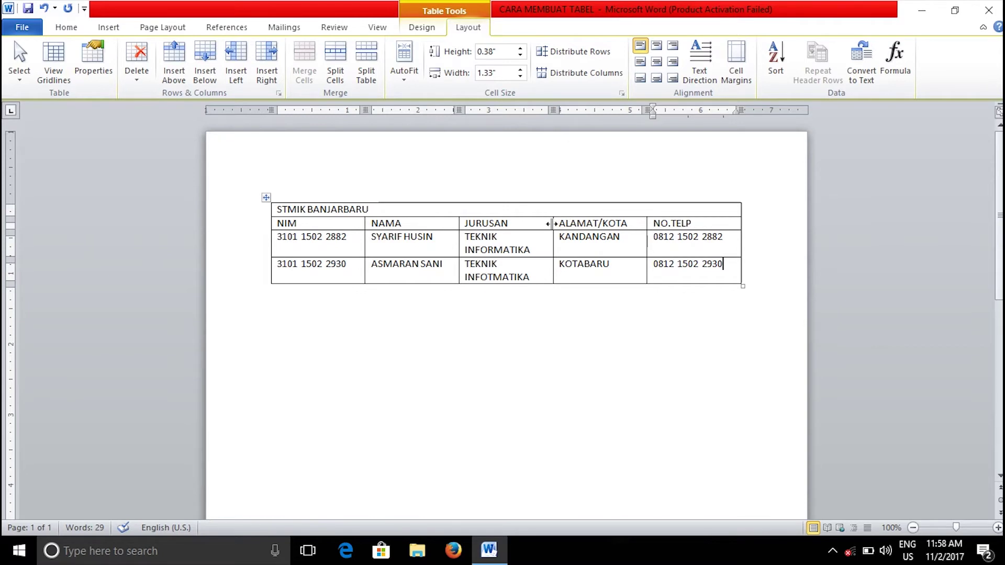
Widen the JURUSAN and ALAMAT/KOTA columns and centre-align all table text.
left_click_drag(550, 224, 561, 224)
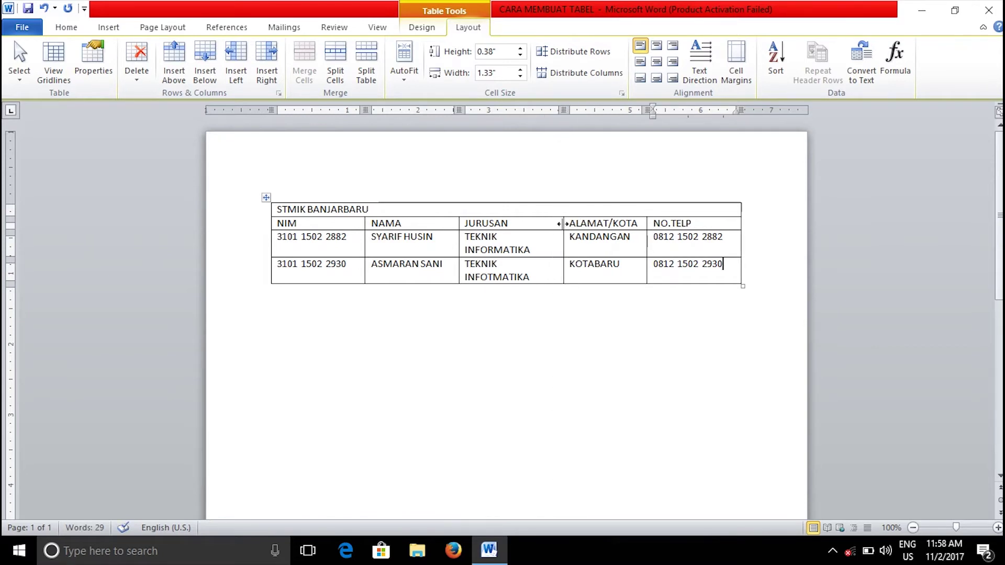
left_click_drag(562, 223, 571, 224)
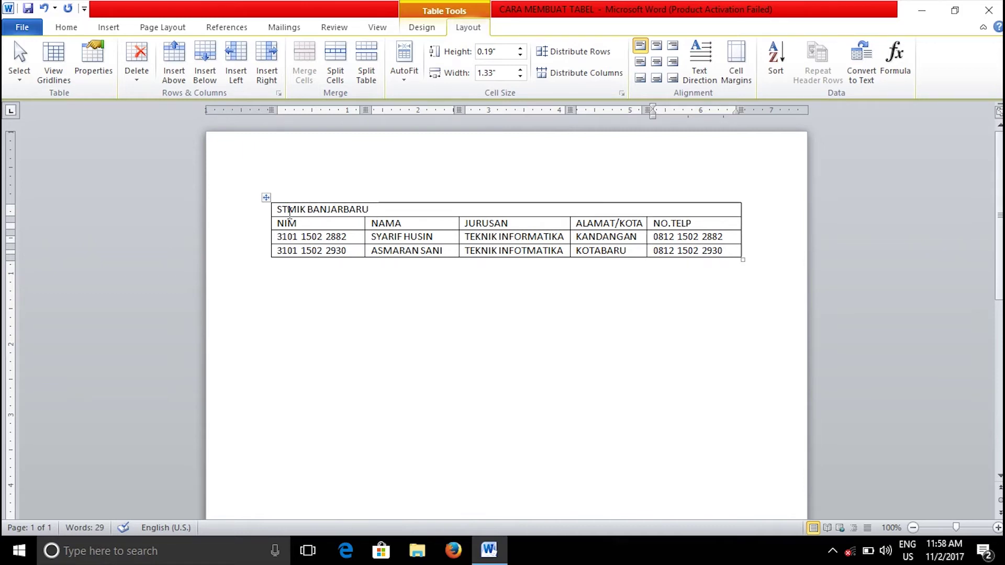
key("ctrl+a")
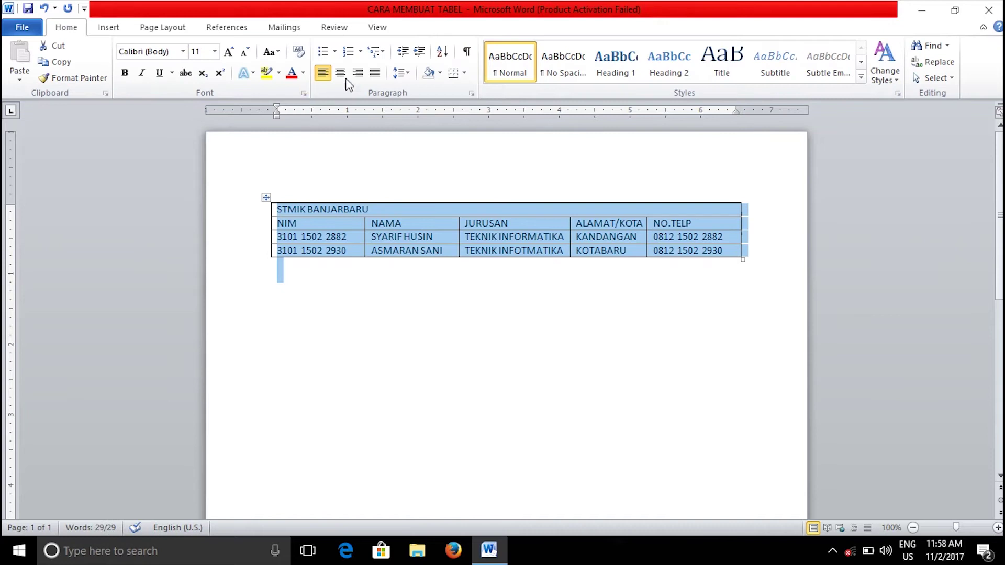
left_click(337, 75)
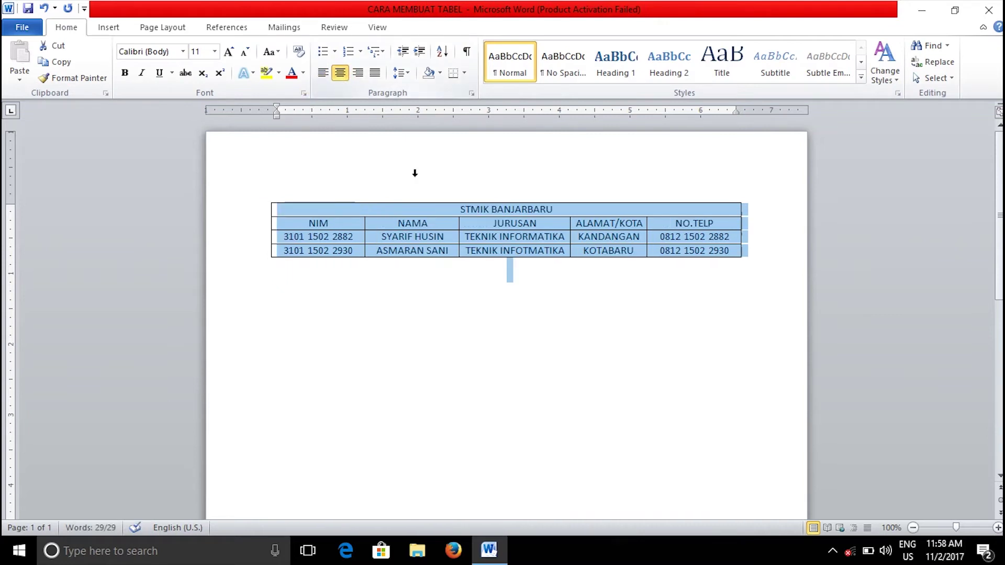
left_click(375, 352)
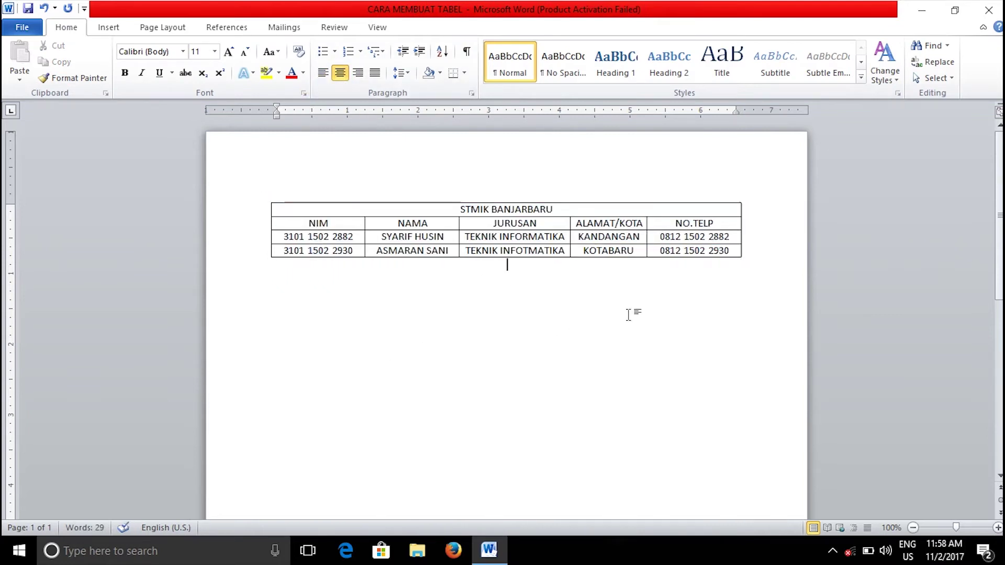
mouse_move(636, 224)
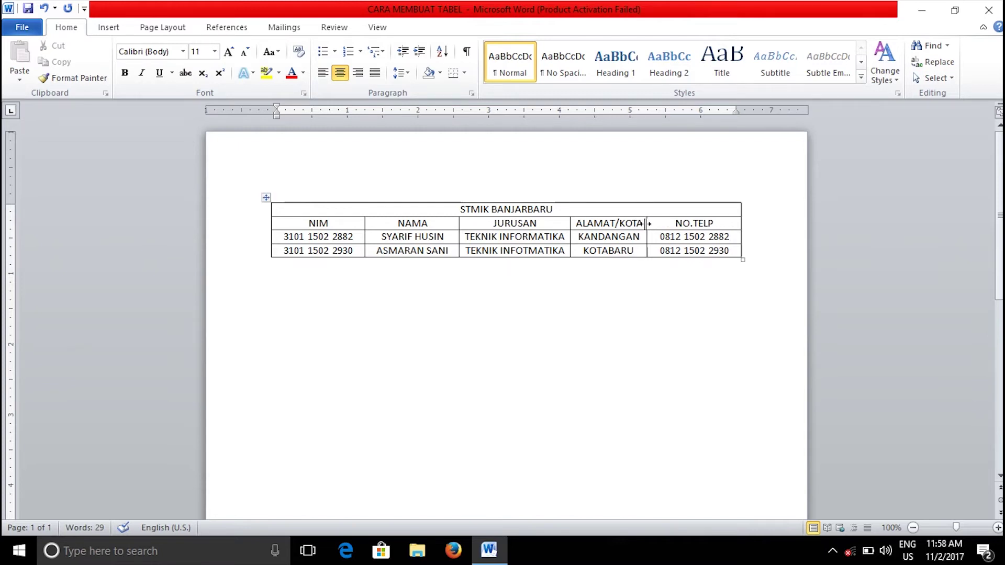
left_click_drag(647, 224, 653, 224)
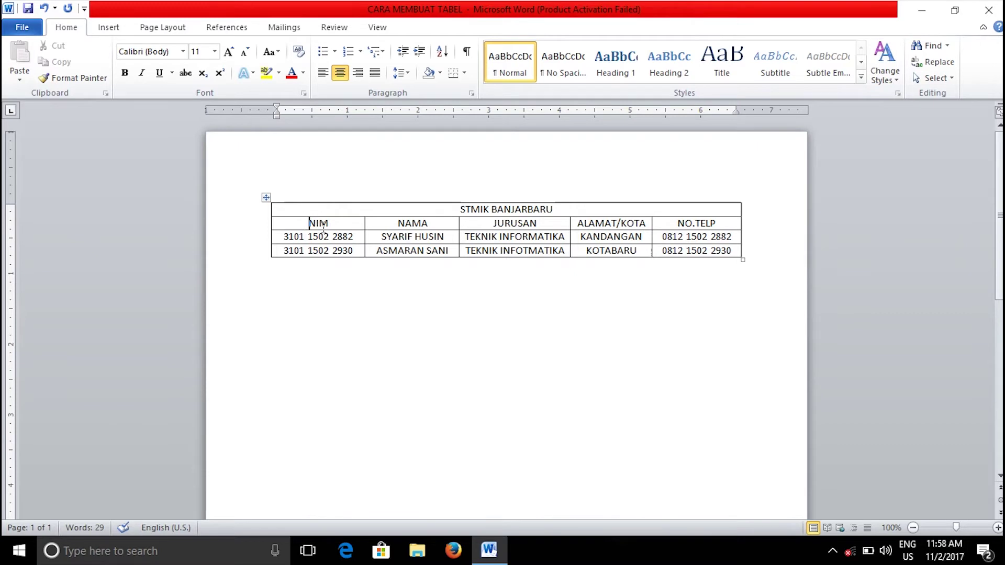
Bold the title and heading rows, then select the whole table down to NO.TELP.
left_click_drag(324, 228, 497, 226)
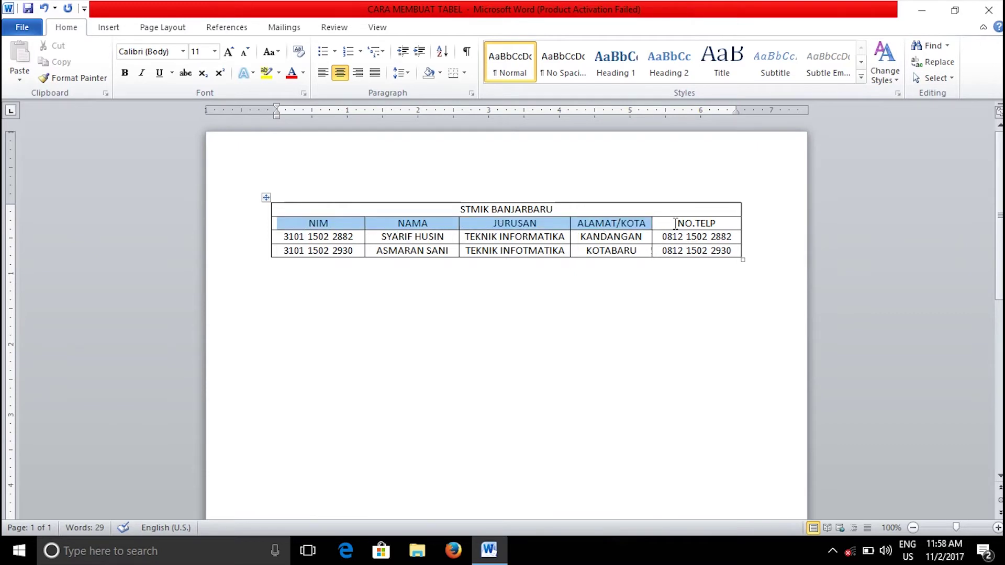
left_click_drag(576, 225, 684, 219)
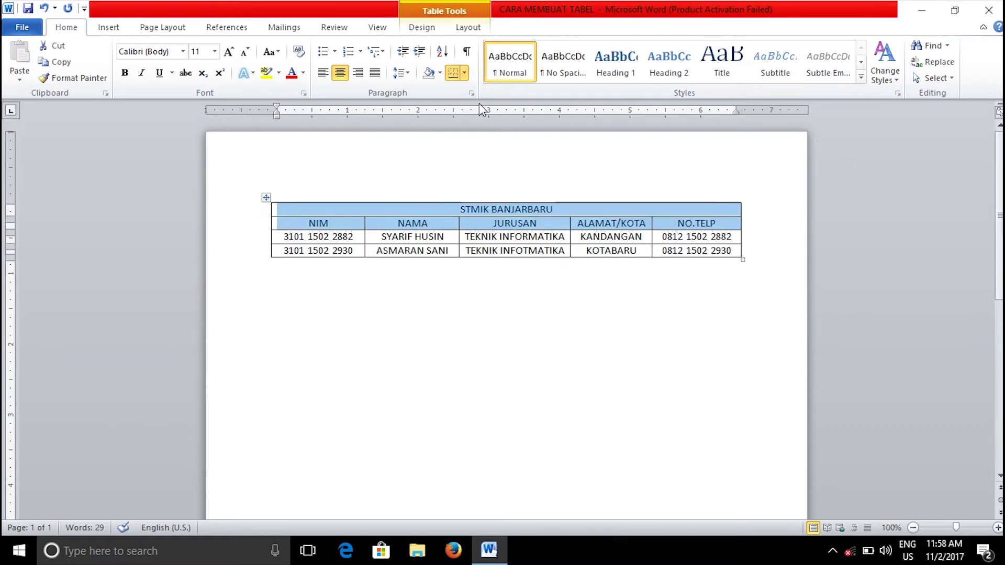
left_click(126, 74)
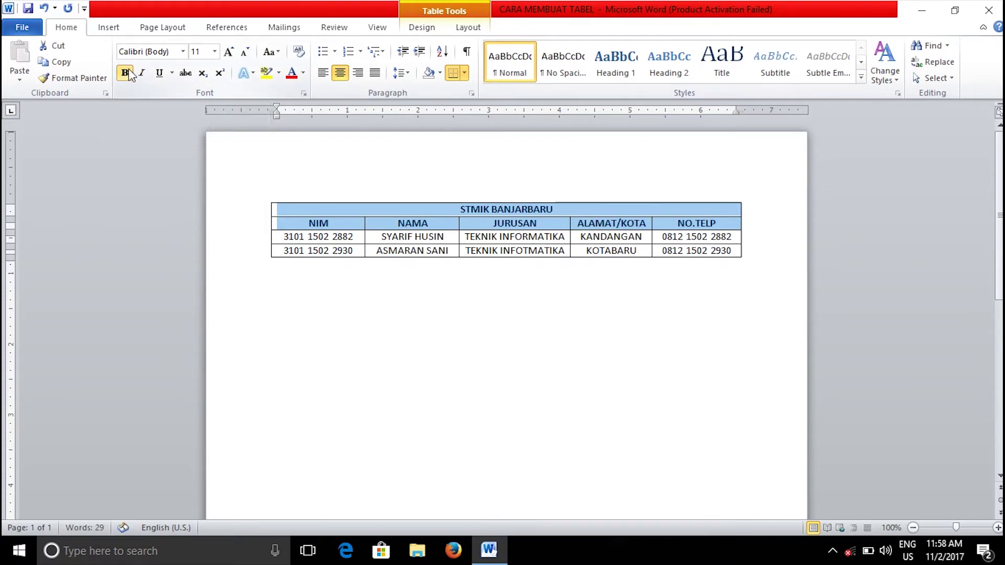
left_click(313, 339)
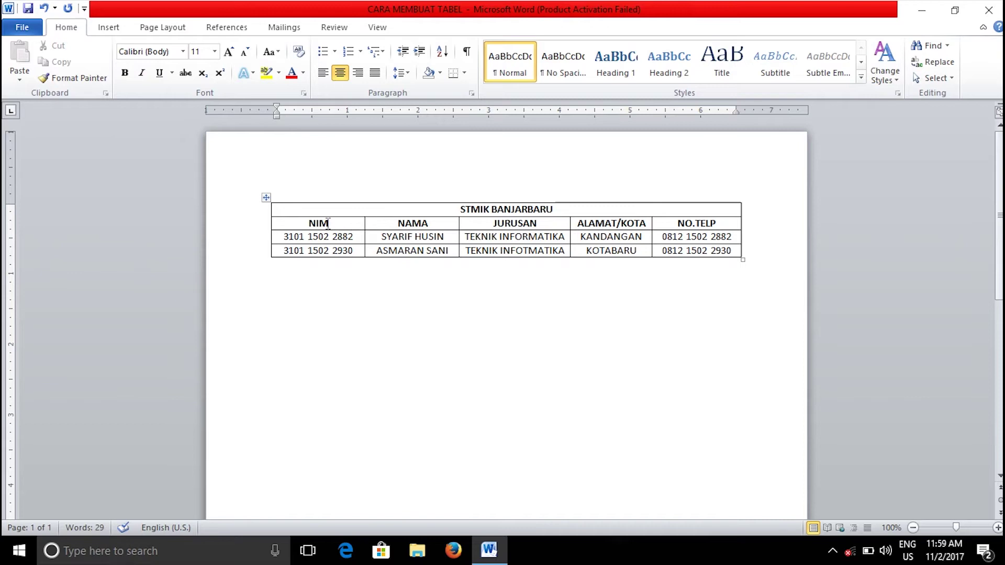
mouse_move(311, 210)
left_mouse_down()
mouse_move(500, 260)
mouse_move(602, 256)
left_mouse_up()
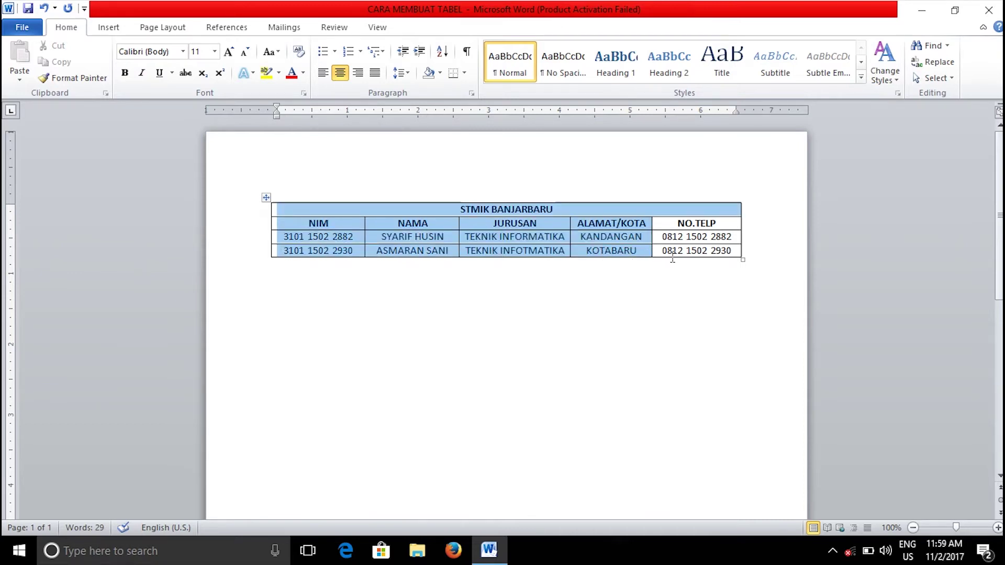
left_click_drag(673, 258, 677, 256)
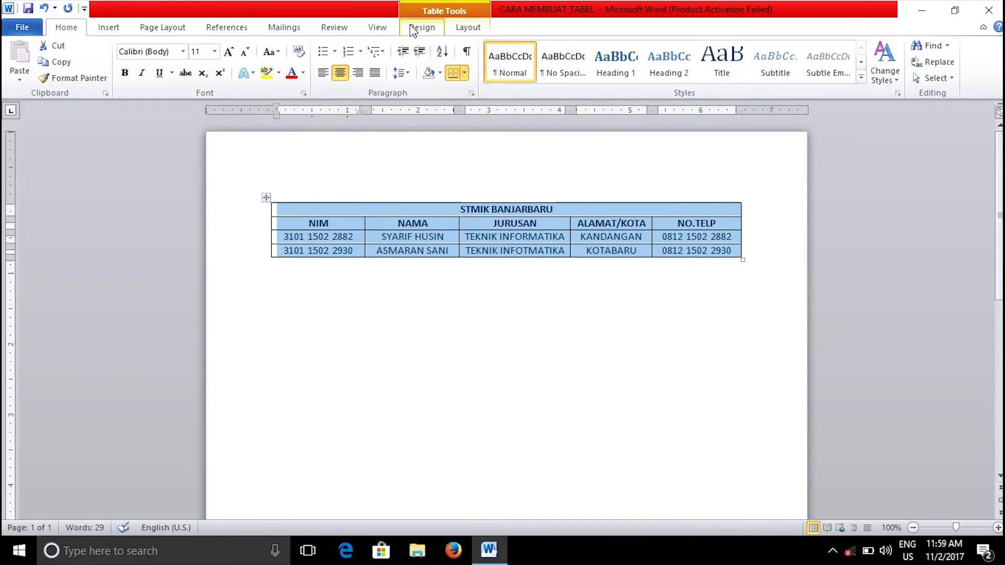
Apply the light blue banded table style and draw a 1 pt blue border along the left edge.
left_click(411, 29)
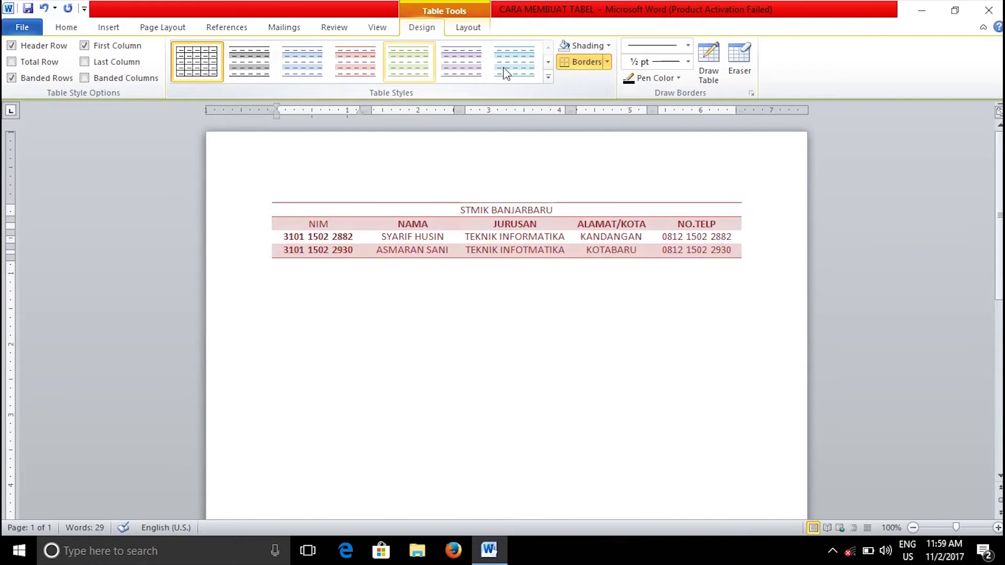
left_click(532, 73)
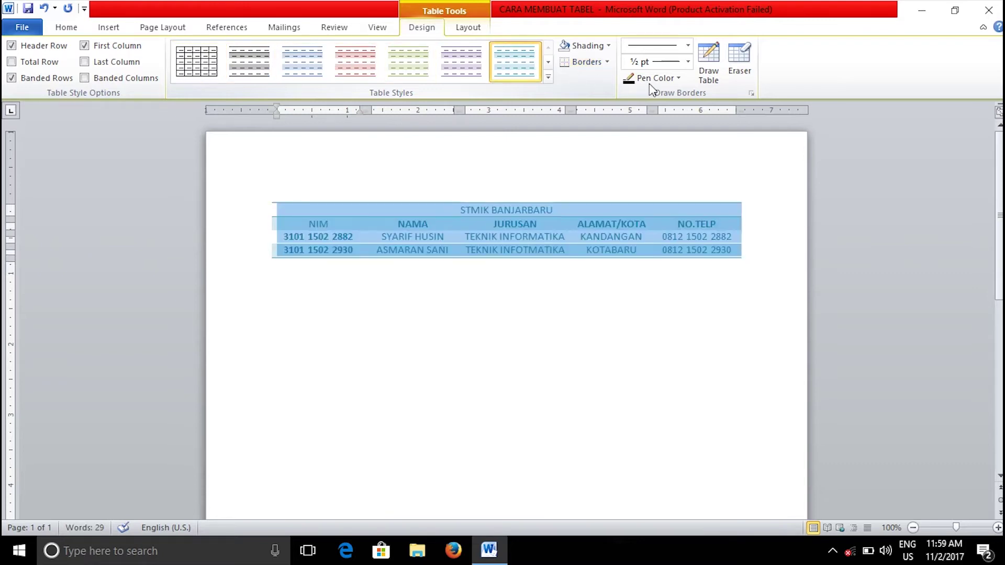
left_click(689, 63)
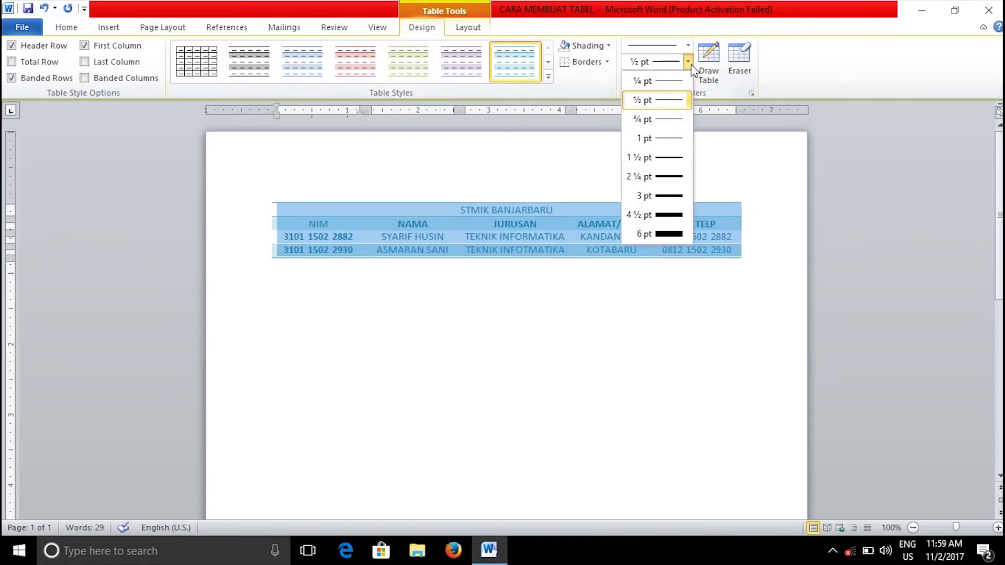
left_click(671, 138)
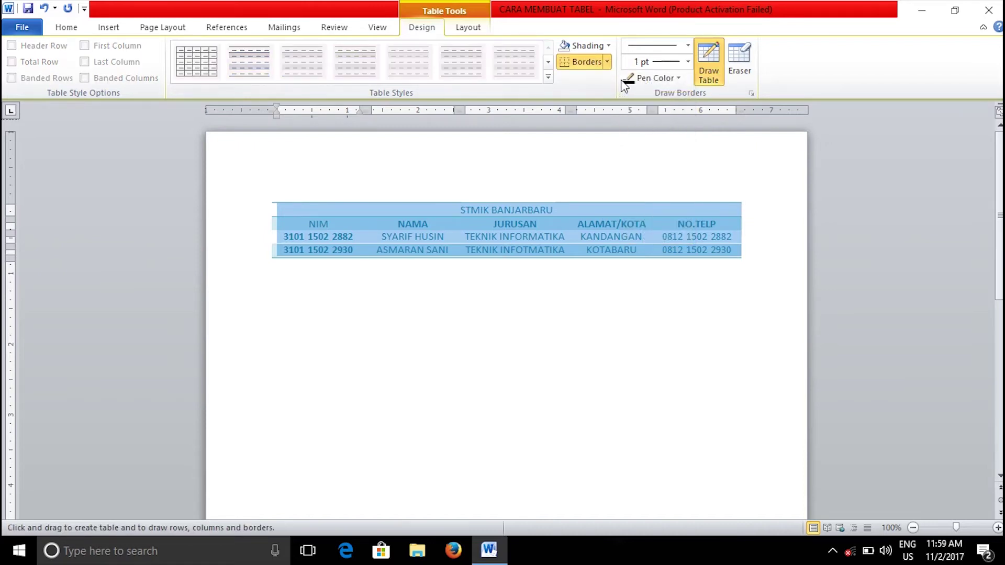
left_click(679, 79)
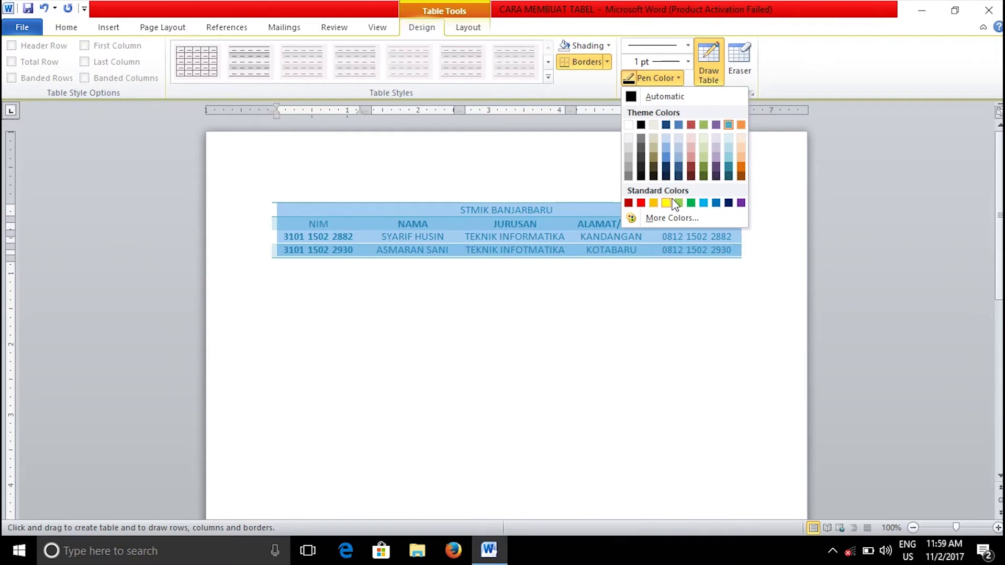
left_click(718, 204)
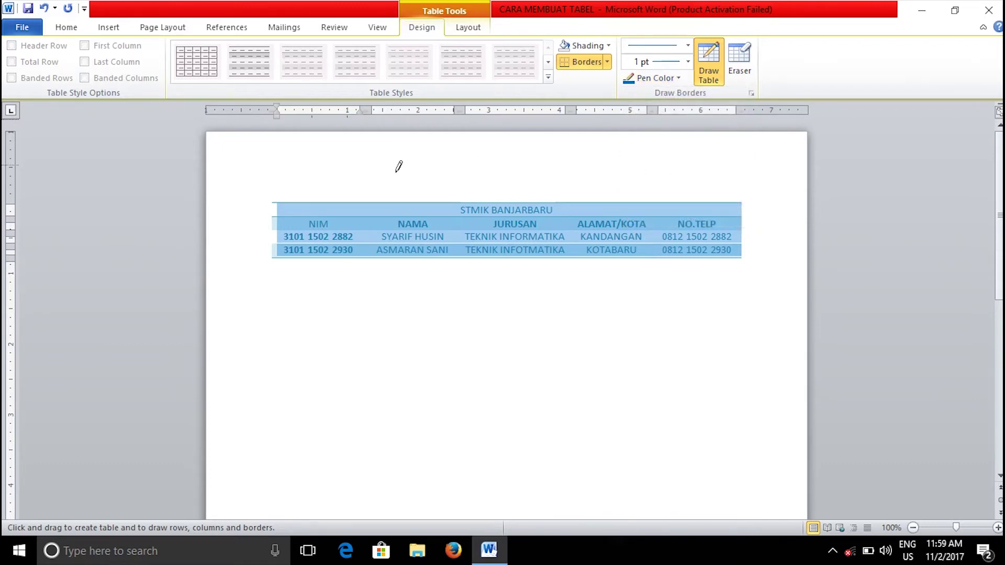
left_click(333, 194)
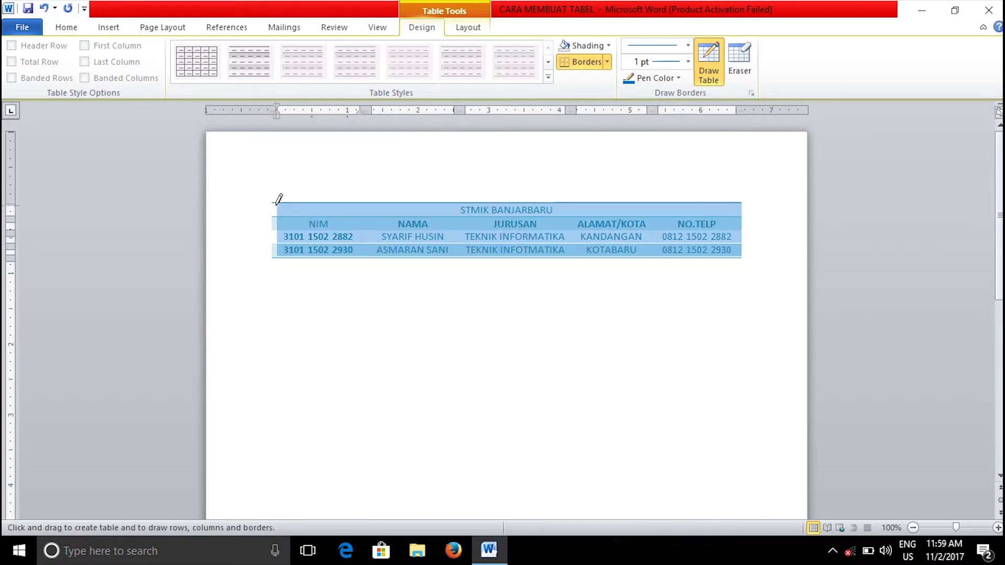
left_click_drag(276, 204, 279, 241)
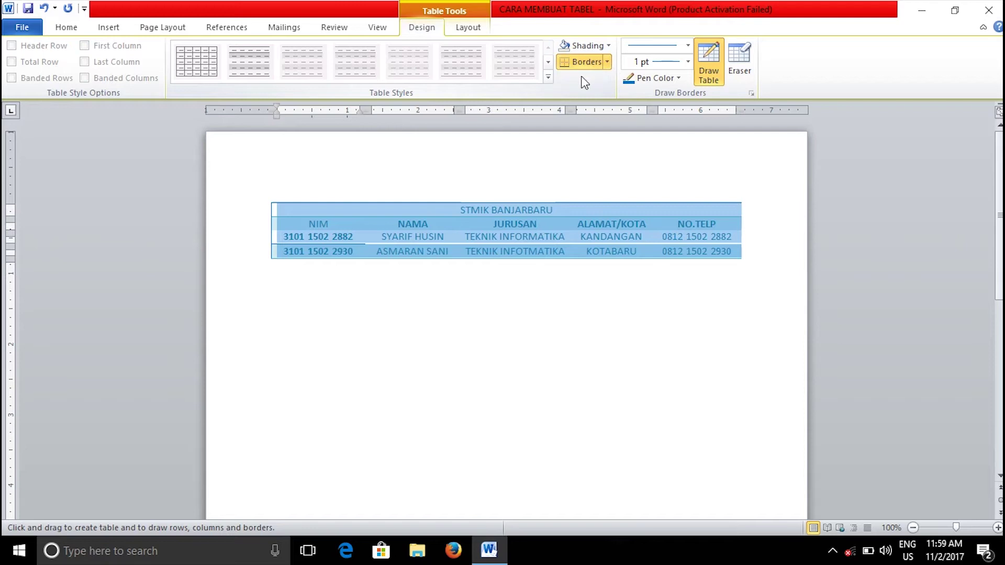
Apply All Borders to the table and deselect it.
left_click(606, 62)
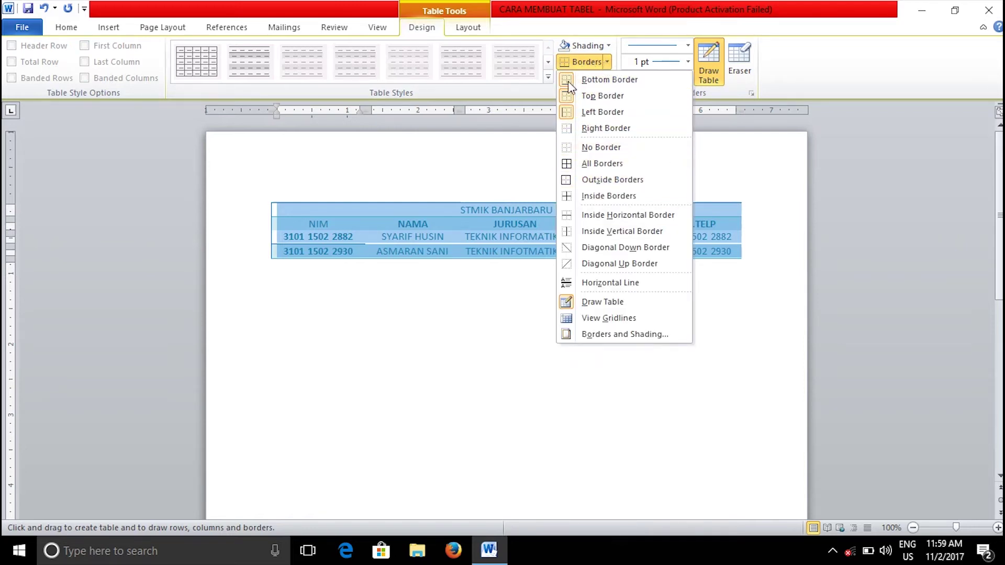
left_click(588, 162)
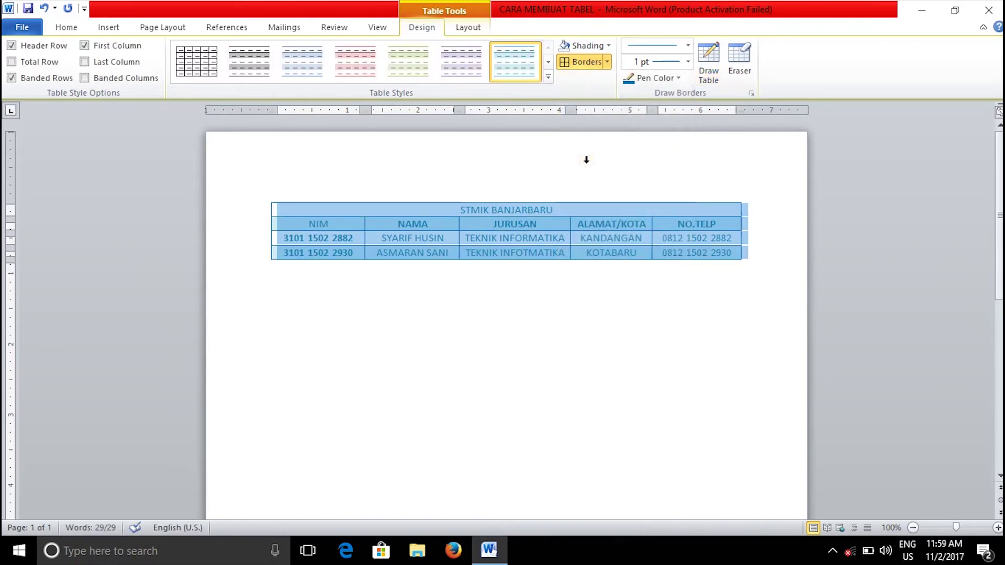
left_click(521, 317)
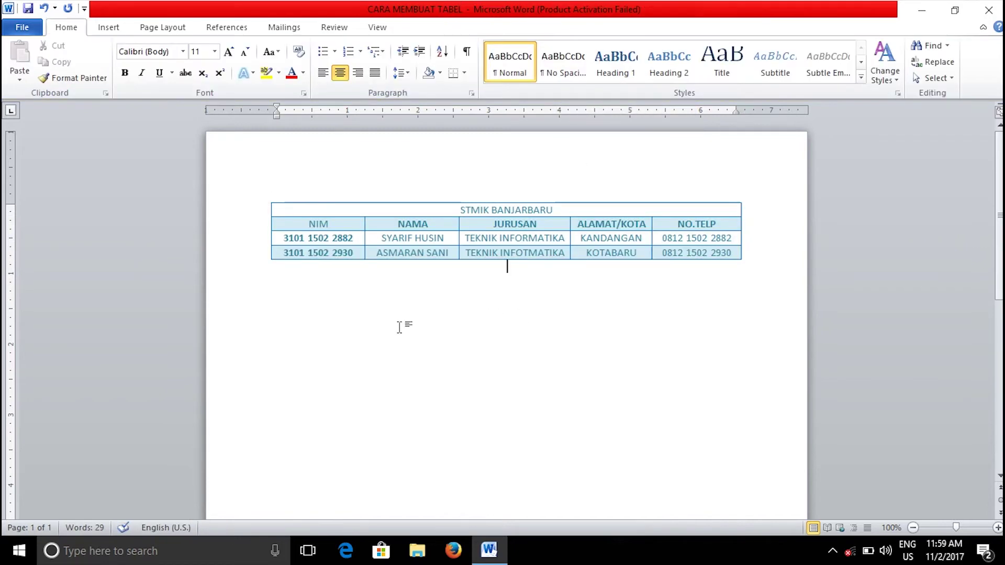
mouse_move(459, 224)
mouse_move(333, 226)
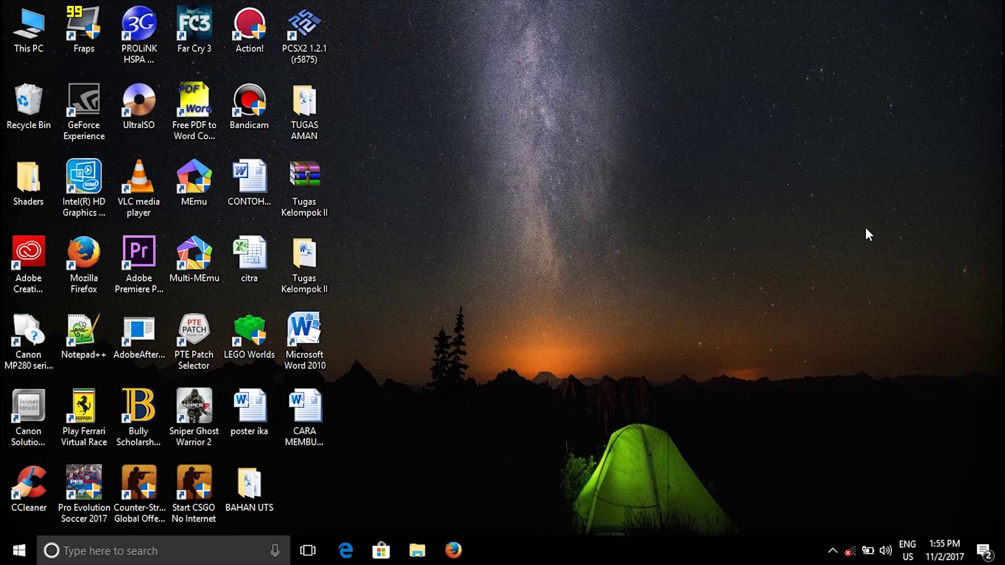
Refresh the desktop, then search 'EXCE' in Start and launch Microsoft Excel 2010.
right_click(861, 225)
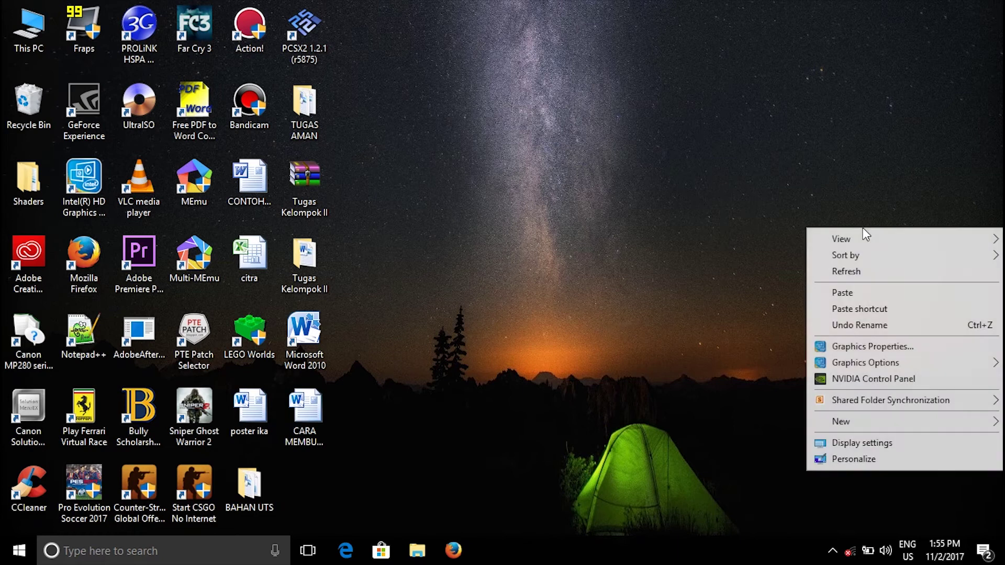
left_click(884, 273)
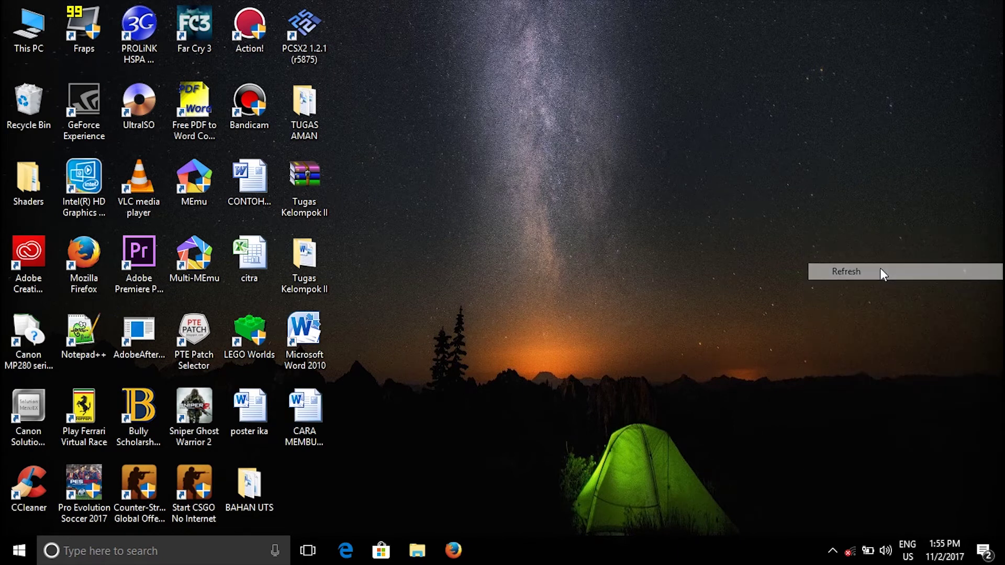
key("super")
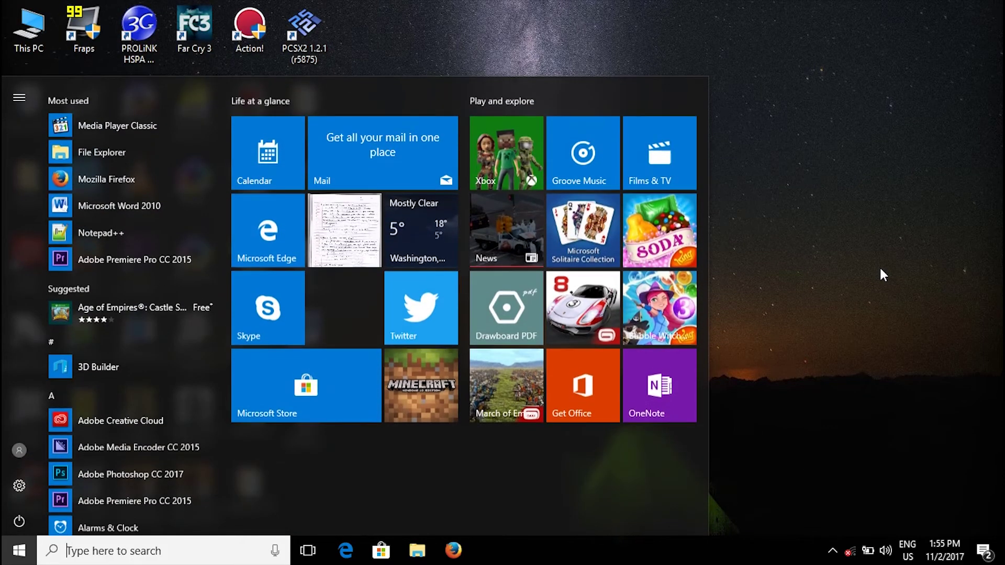
type("E")
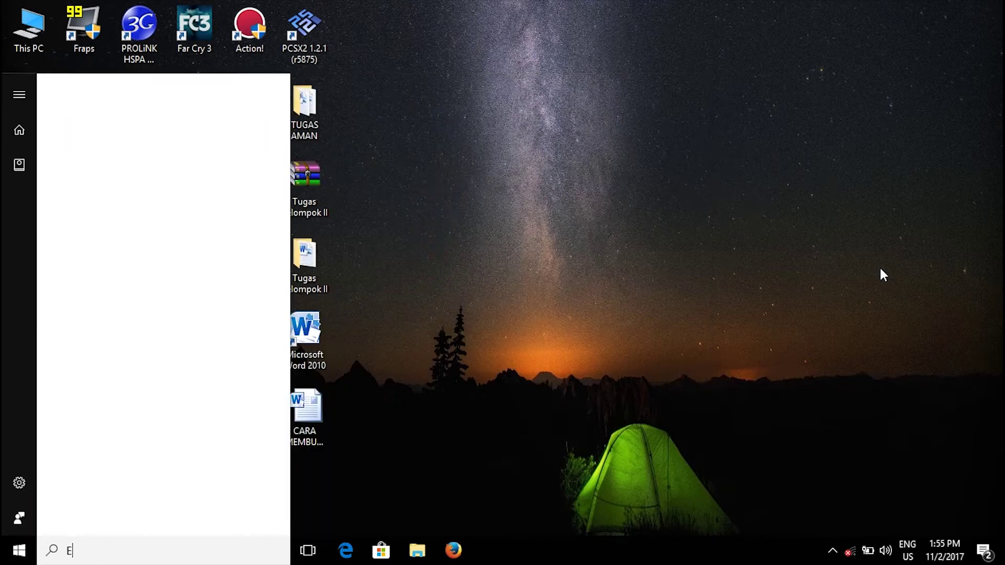
type("XCE")
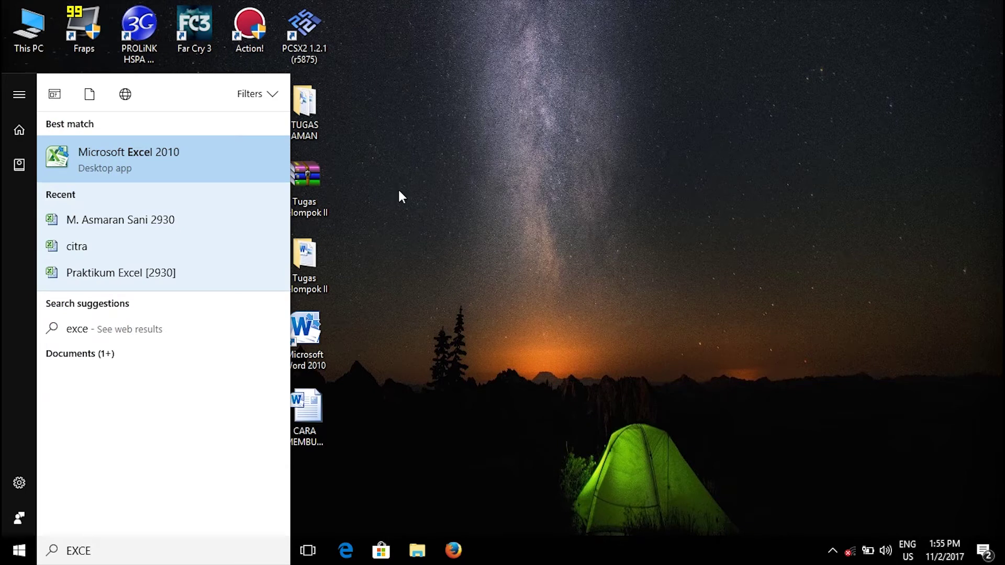
left_click(232, 161)
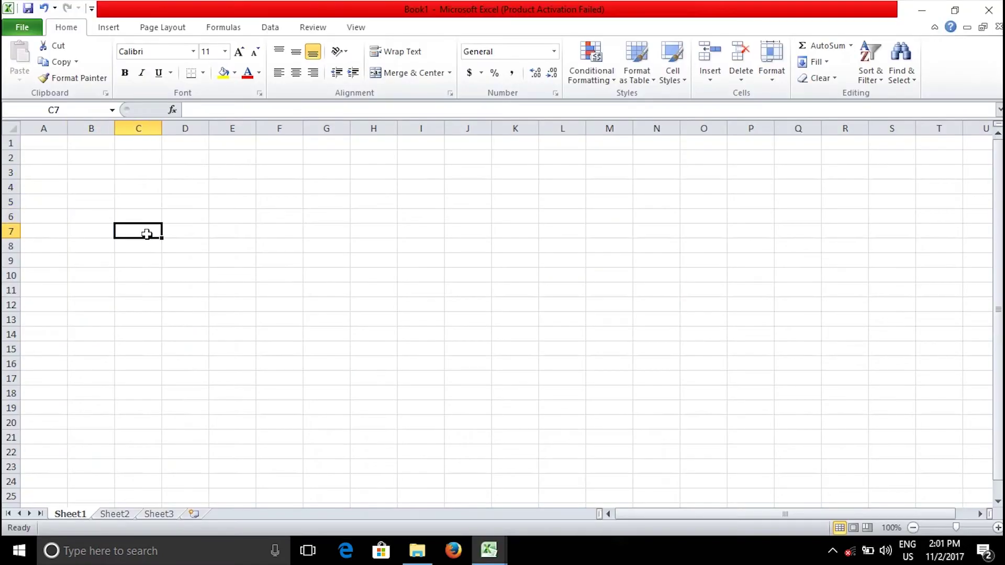
Enter the numbers 23, 45, 67 and 88 into cells B3 to B6.
left_click(103, 169)
type("23")
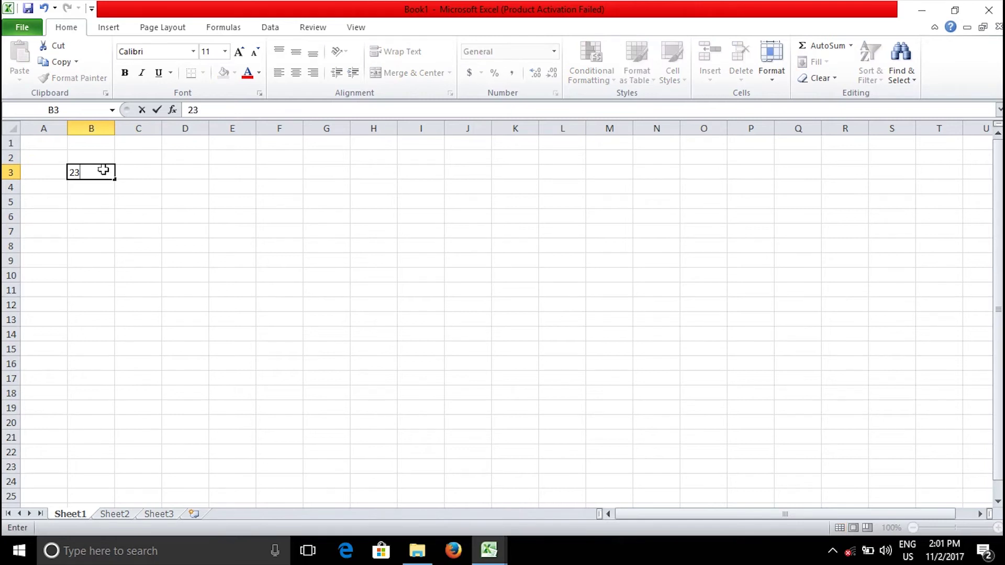
key("Return")
type("45")
key("Return")
type("67")
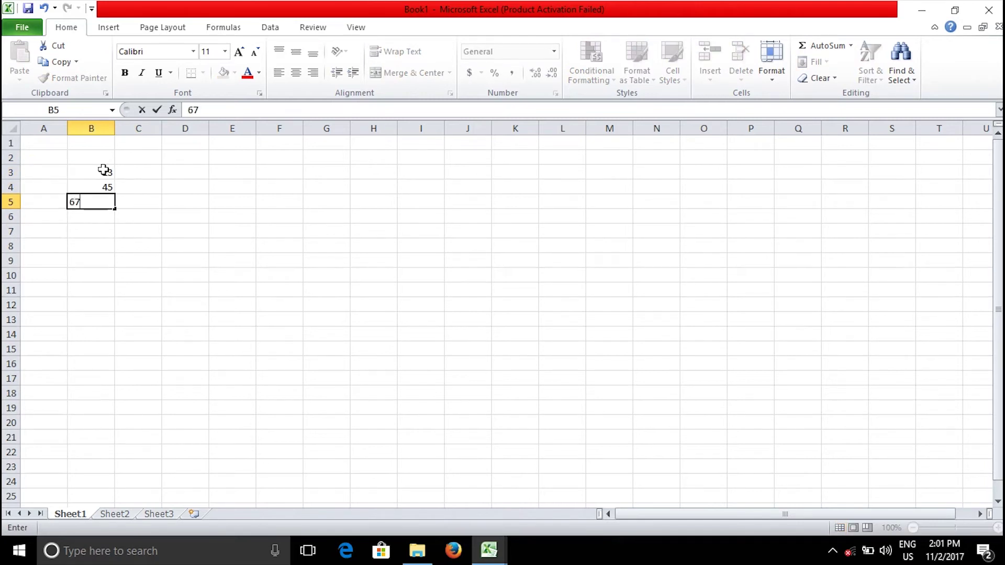
key("Return")
type("88")
key("Return")
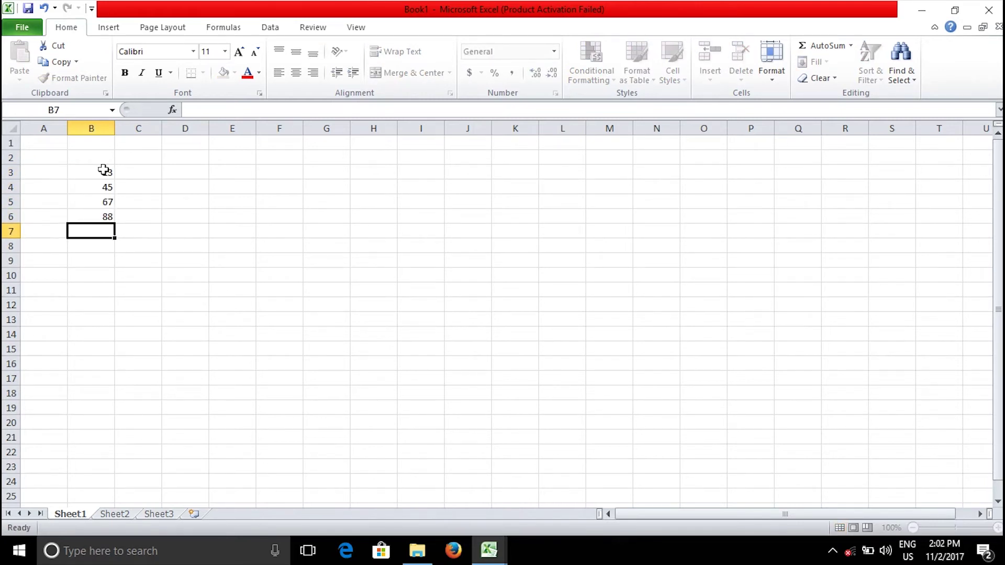
Label A8 PENJUMLAHAN and enter =B3+B4 in C8, giving 68.
key("Down")
key("Left")
type("PENJUM")
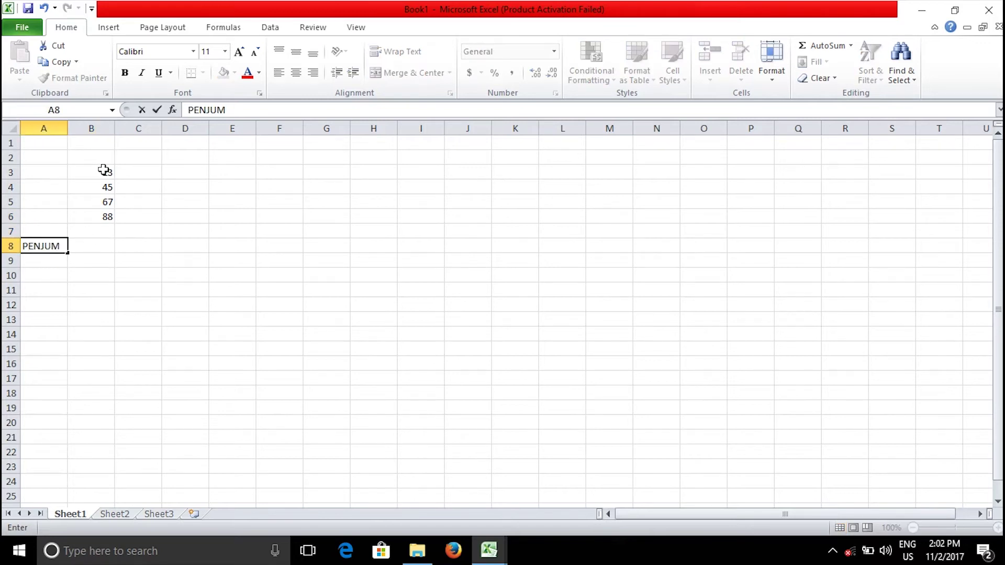
type("LAHA")
type("N")
key("Tab")
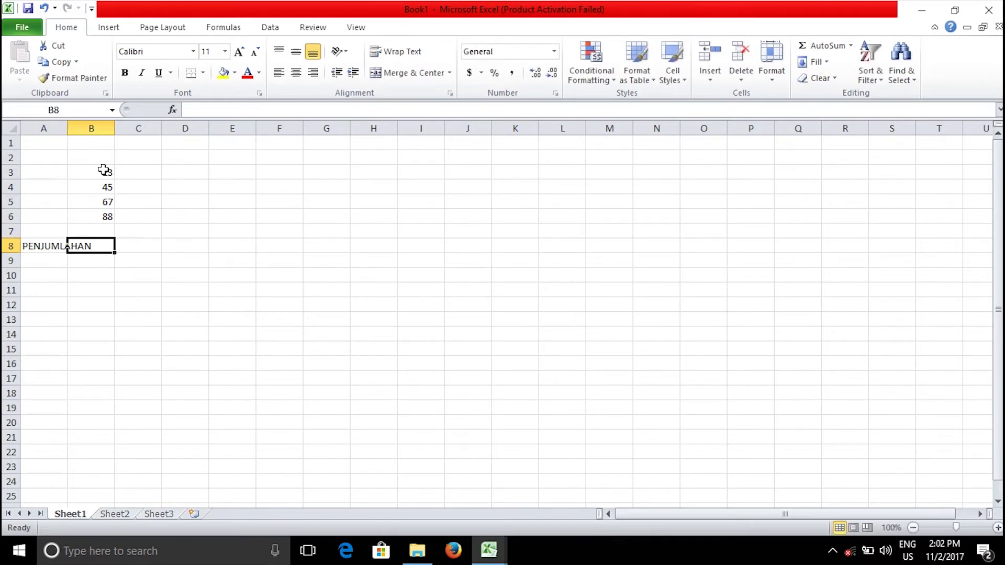
key("Tab")
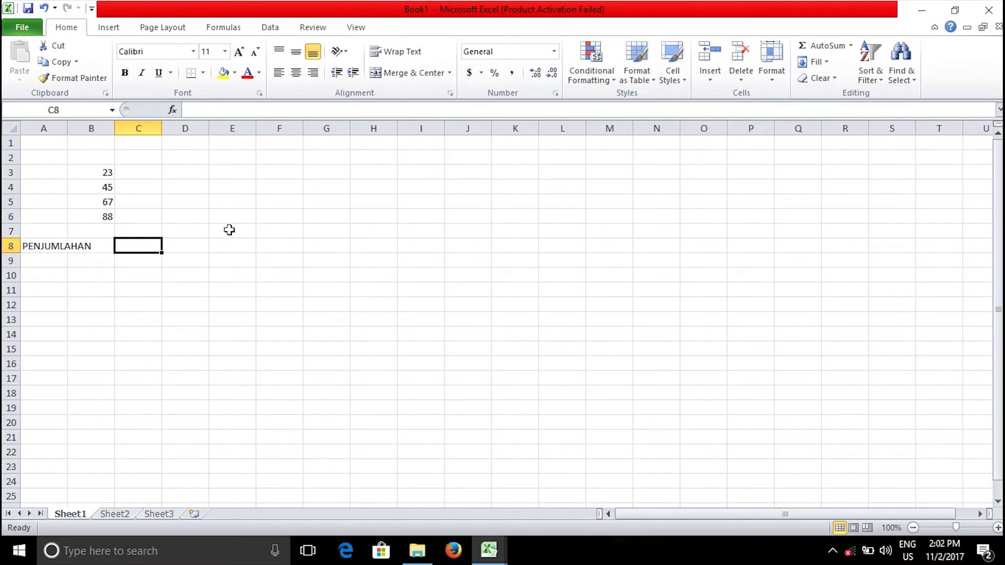
type("=")
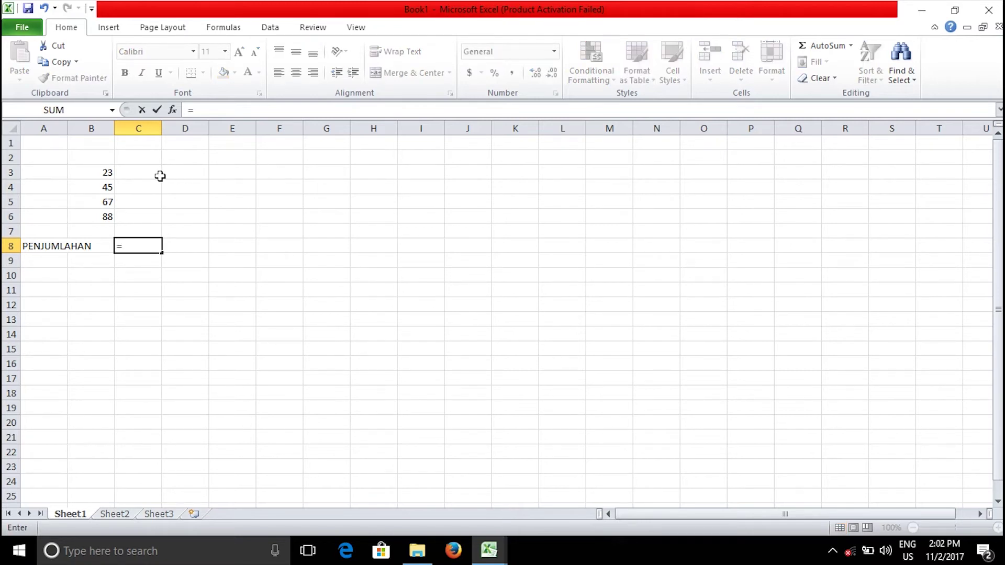
left_click(93, 171)
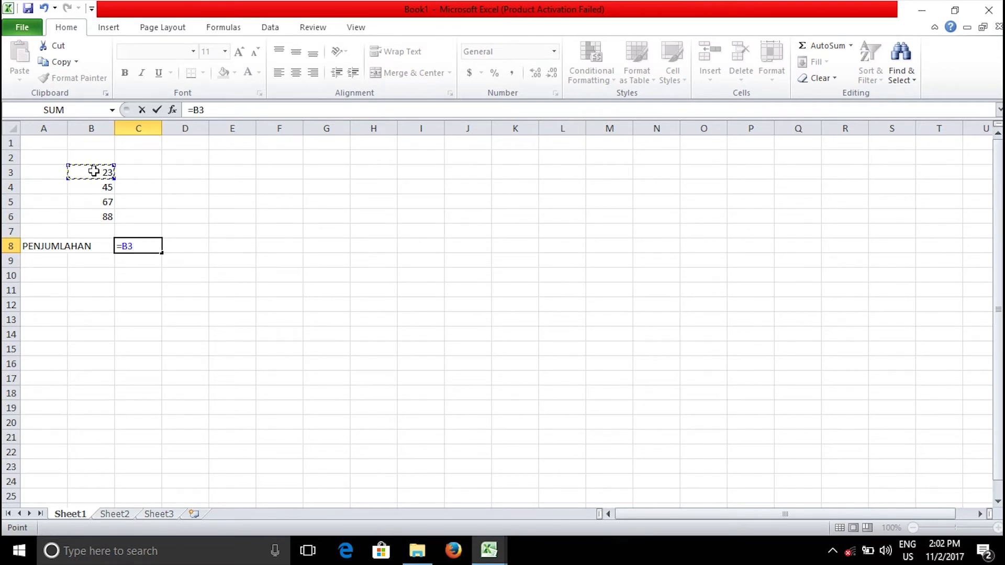
type("+")
left_click(104, 188)
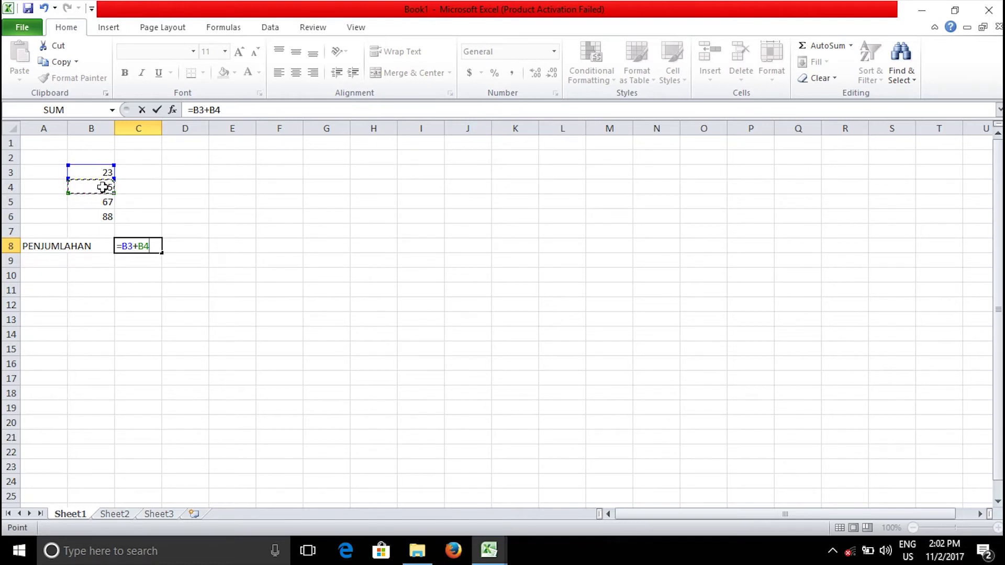
key("Return")
key("Left")
key("Left")
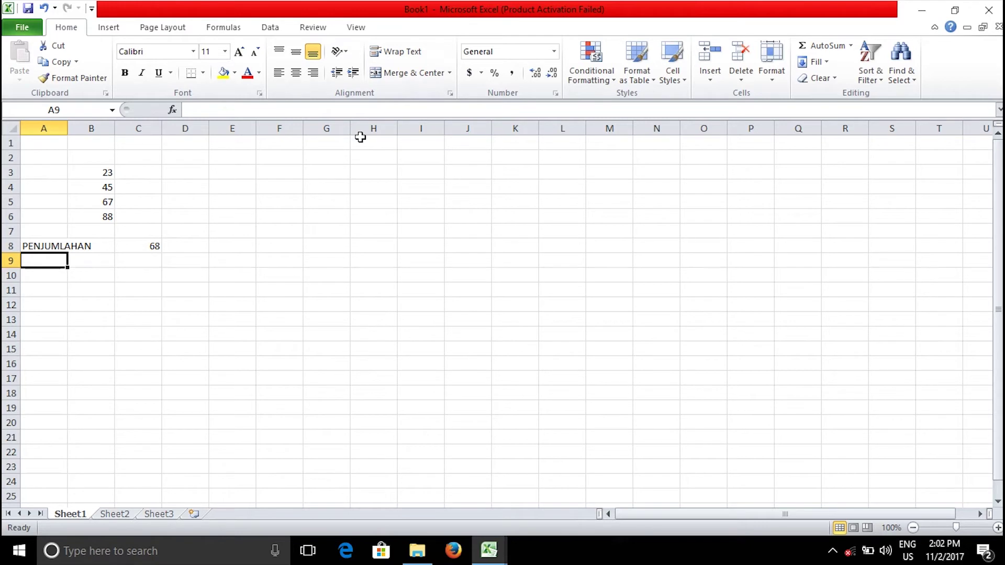
Label A9 PERKALIAN and enter =B3*B4*B5*B6 in C9, showing 6102360.
type("PE")
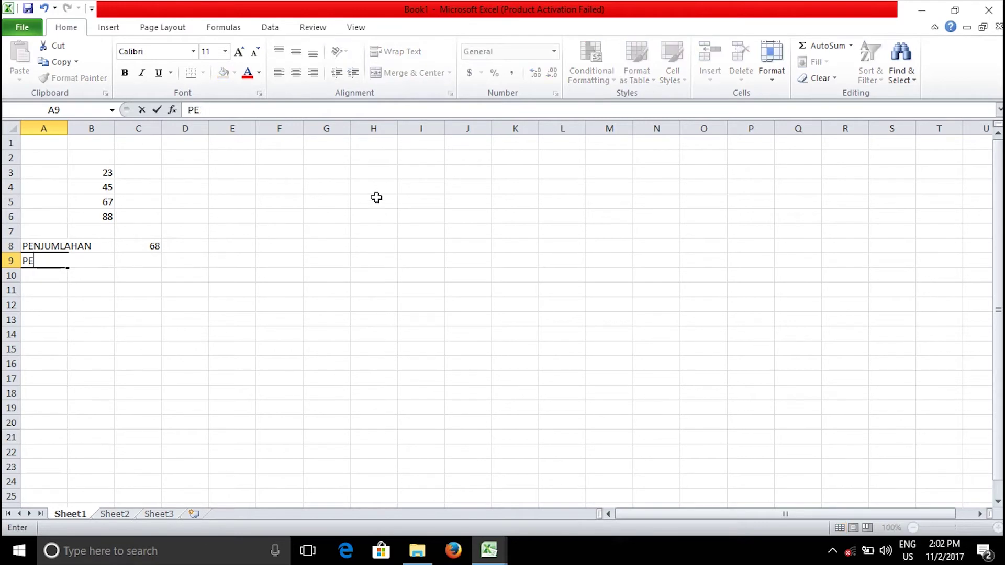
type("RRKALIAN")
key("Tab")
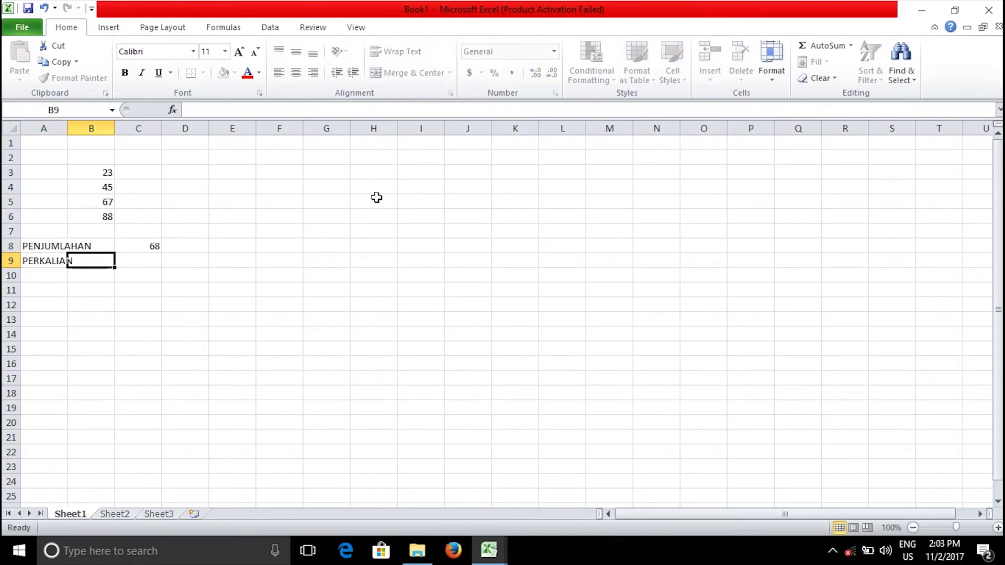
key("Tab")
type("=")
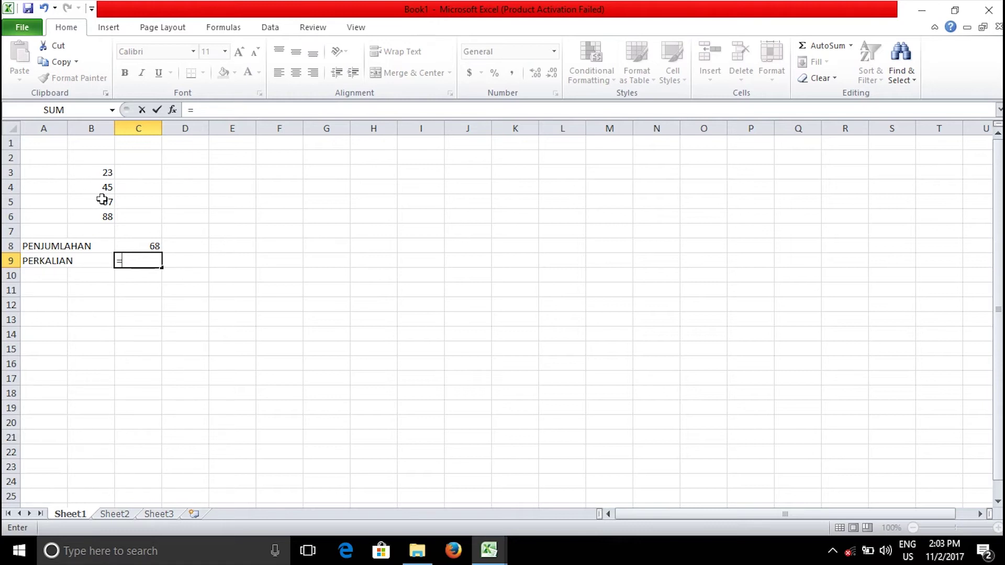
left_click(90, 174)
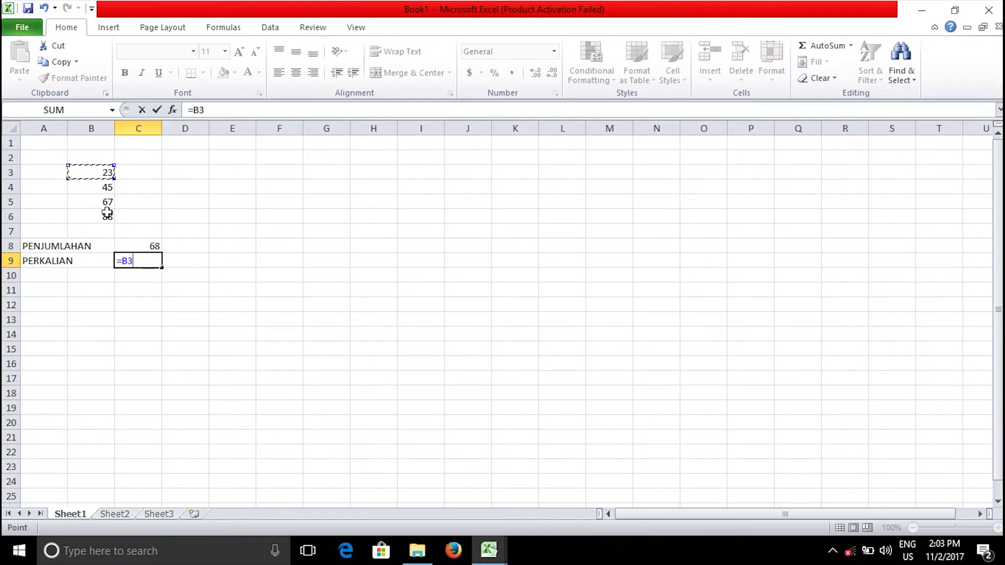
type("*")
left_click(96, 189)
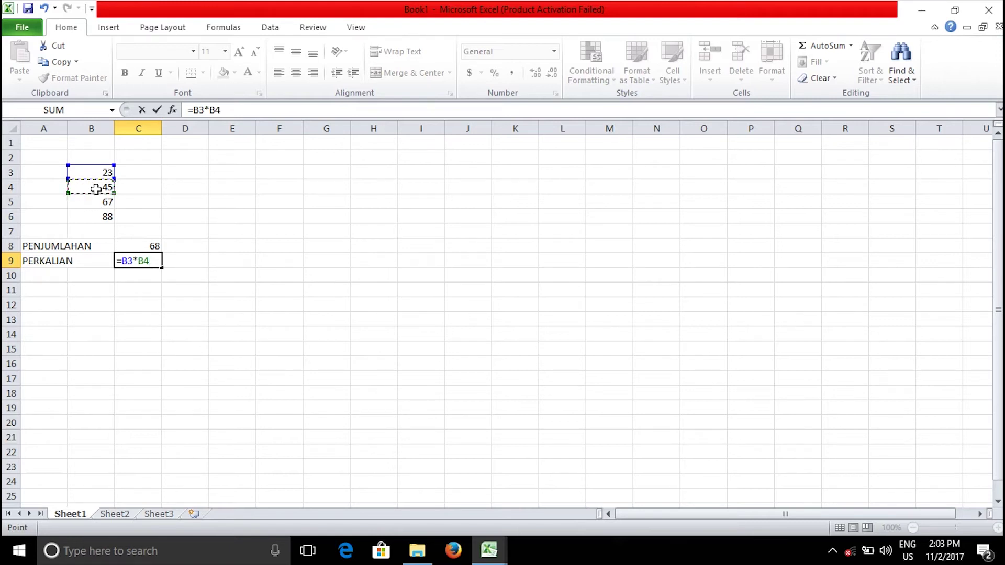
type("*")
left_click(104, 200)
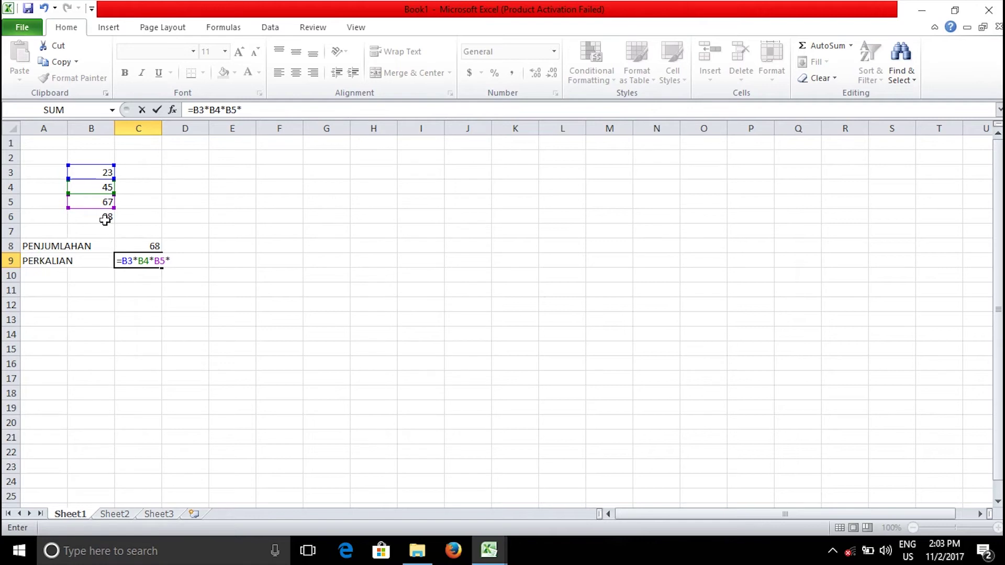
left_click(105, 219)
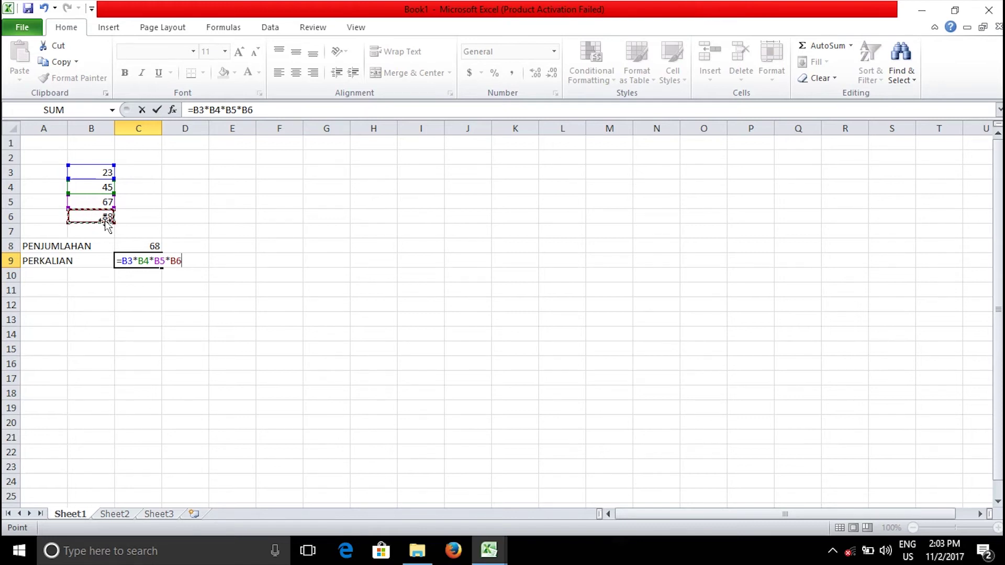
key("Return")
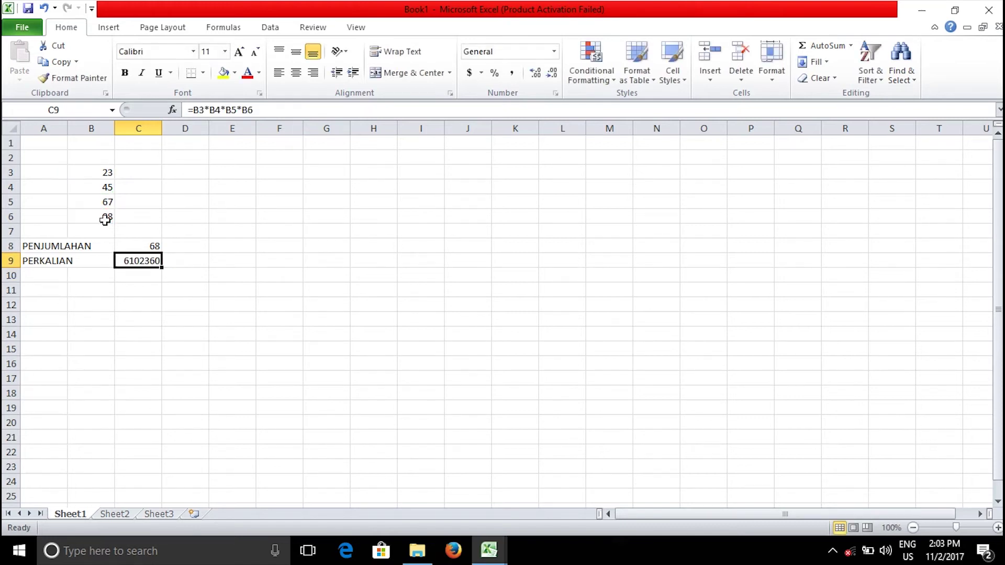
key("Down")
key("Left")
key("Left")
Label A10 PENGURANGAN and enter =B6-B3 in C10, returning 65.
type("PENGURANG")
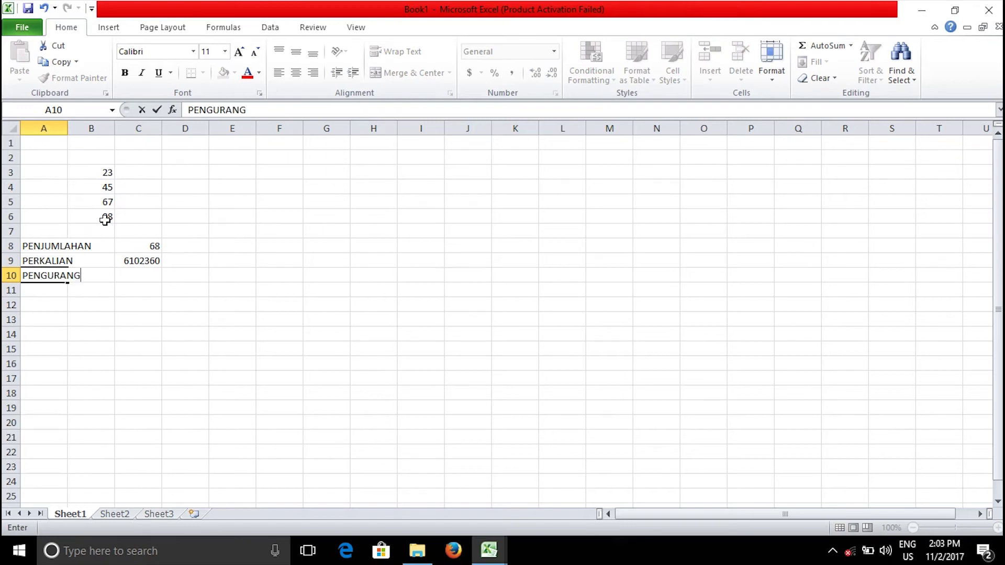
type("AN")
key("Tab")
type("=")
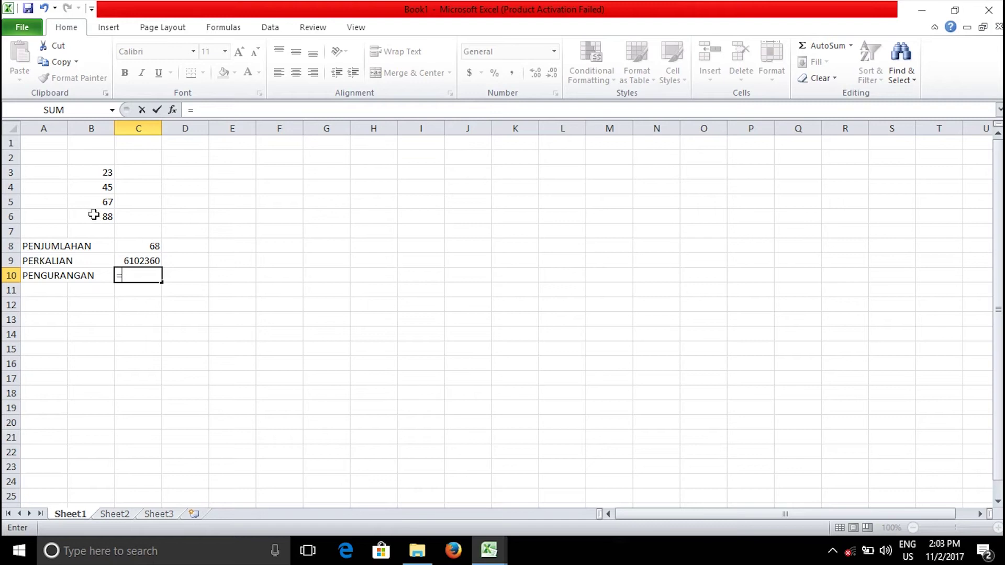
left_click(93, 215)
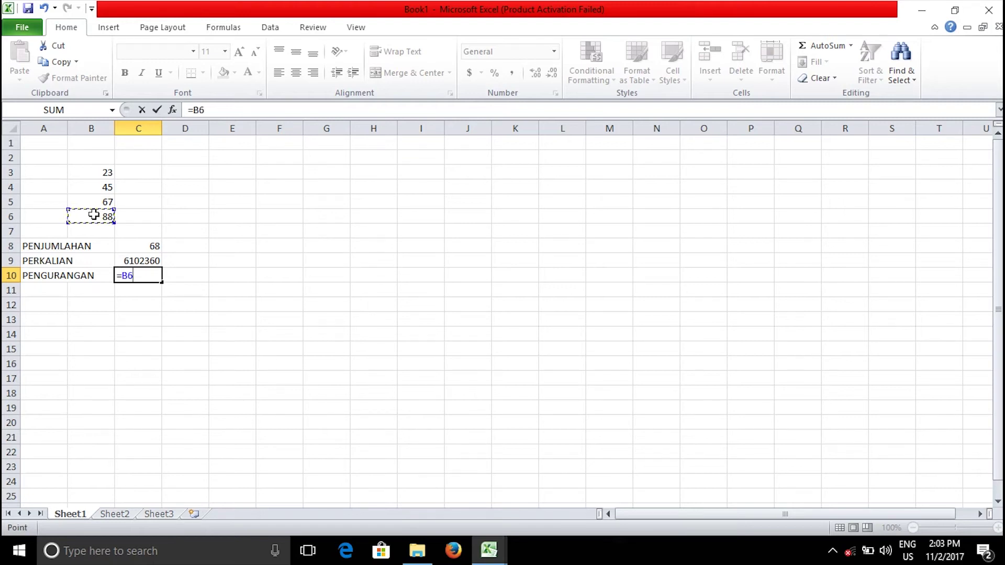
type("-")
left_click(99, 169)
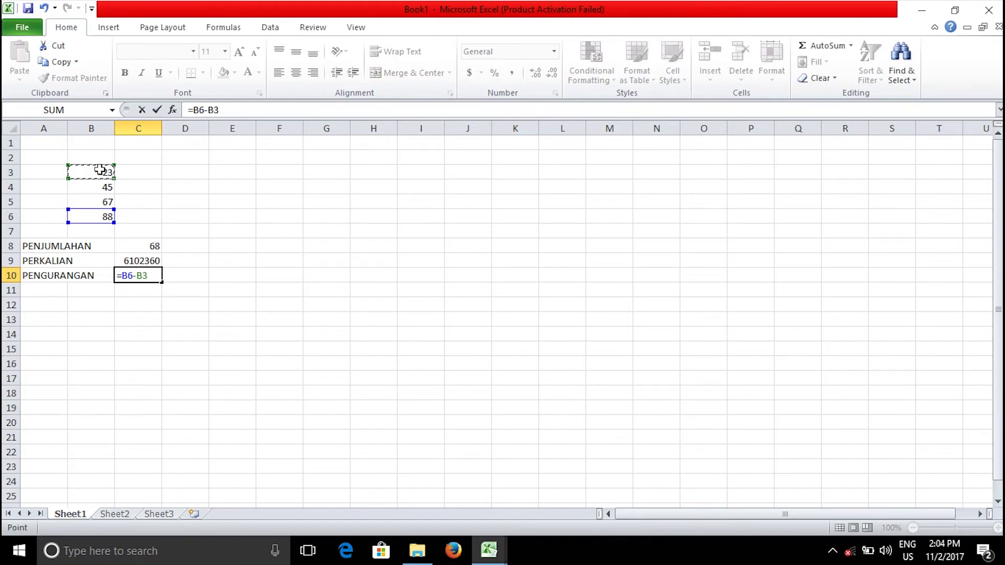
key("Return")
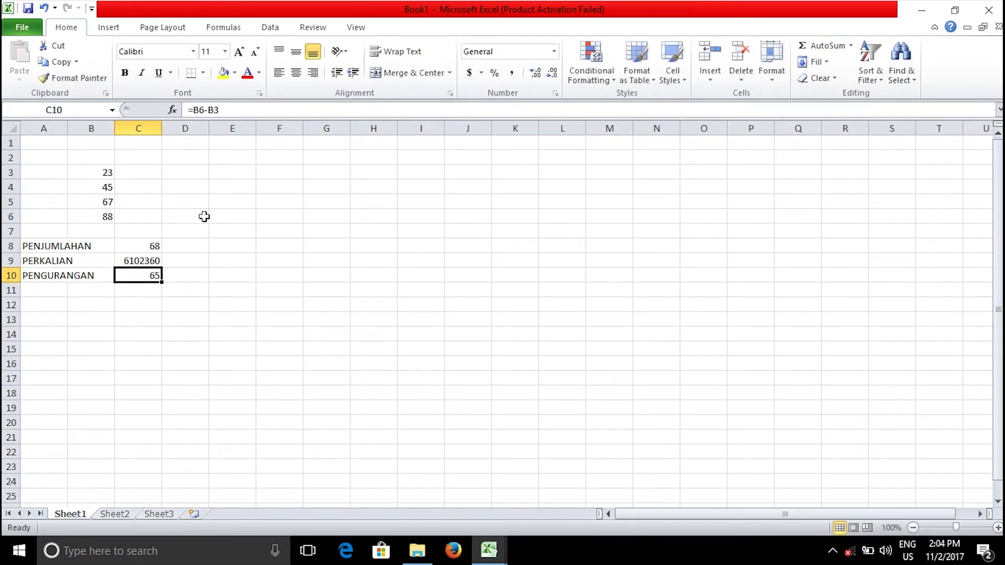
Label A11 PEMBAGIAN, replacing the mistyped PERKALIAN entry.
left_click(42, 292)
type("PERKA")
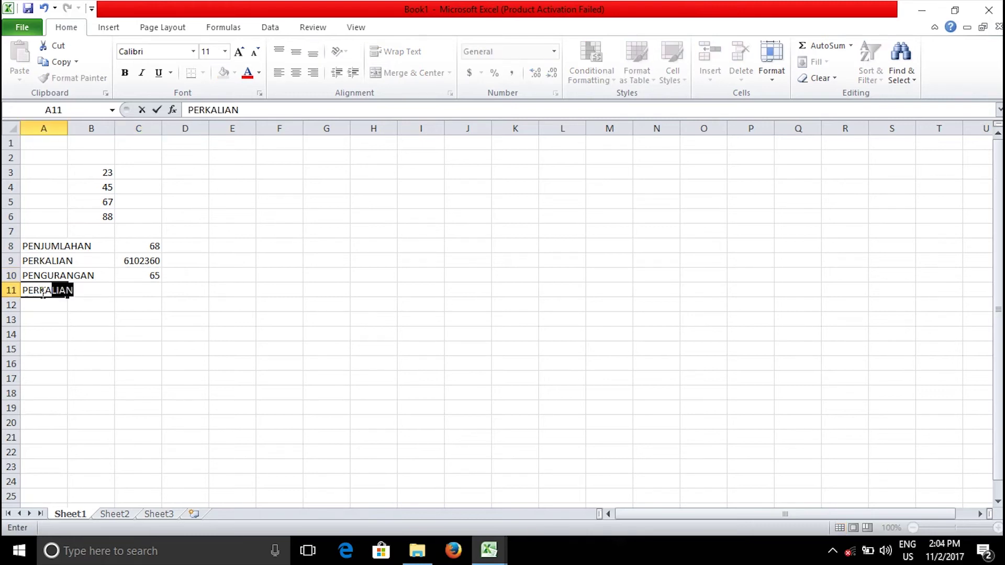
type("LIAN")
key("Tab")
left_click(43, 292)
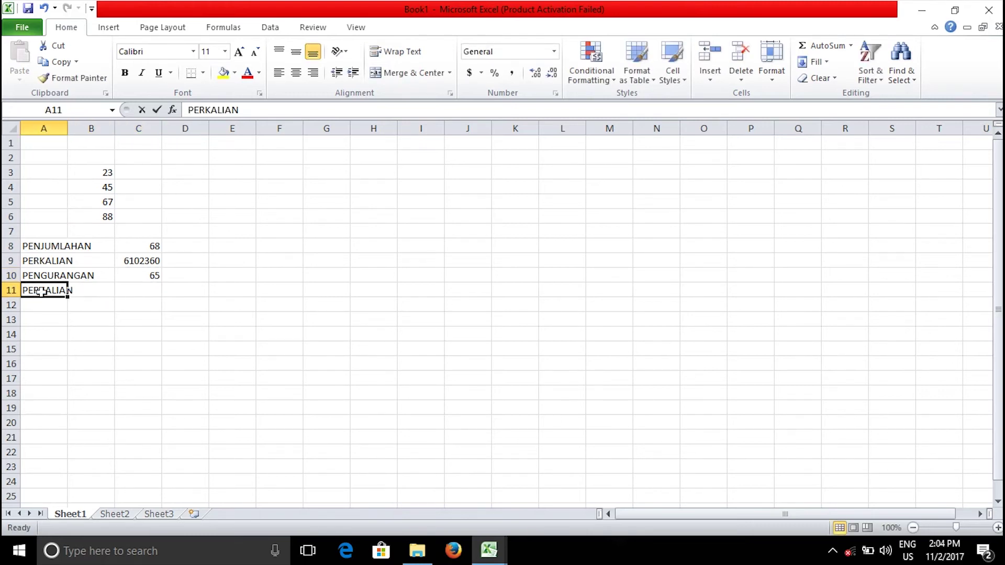
type("PEMBAGIAN")
key("Tab")
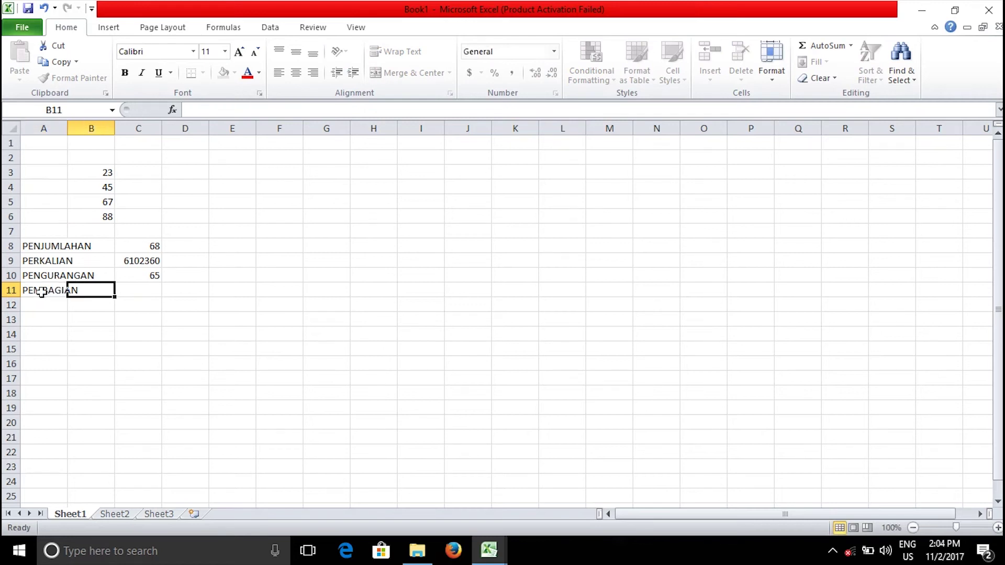
Enter =B6/2 in C11 to show 44, then begin the FUNGSI label in A12.
key("Tab")
type("=")
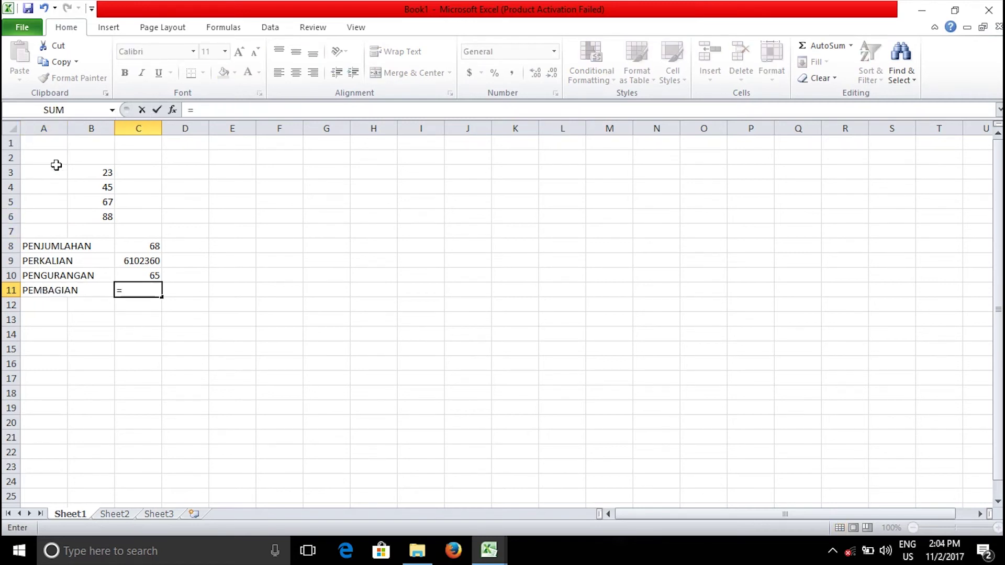
left_click(90, 214)
type("/")
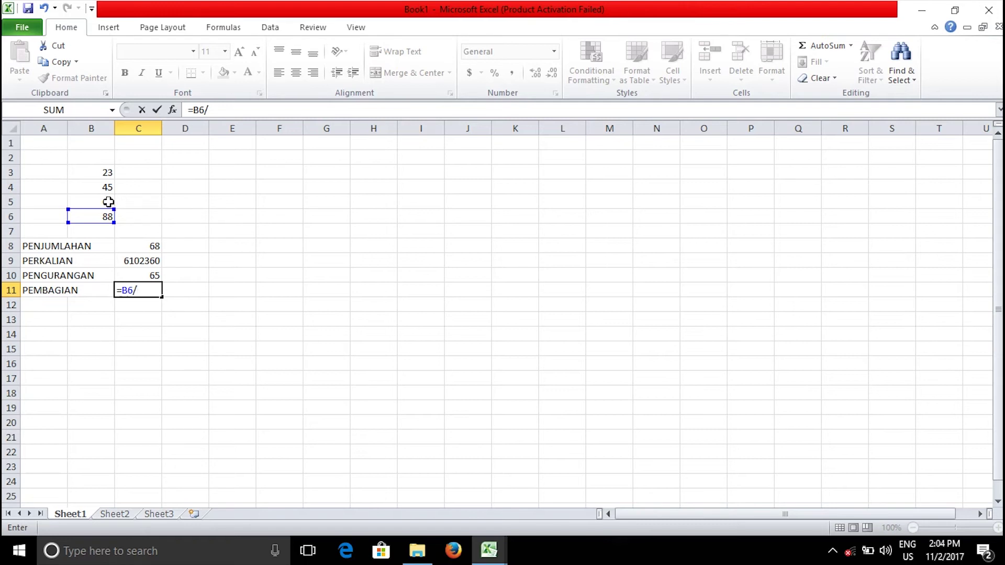
left_click(108, 202)
key("BackSpace")
key("BackSpace")
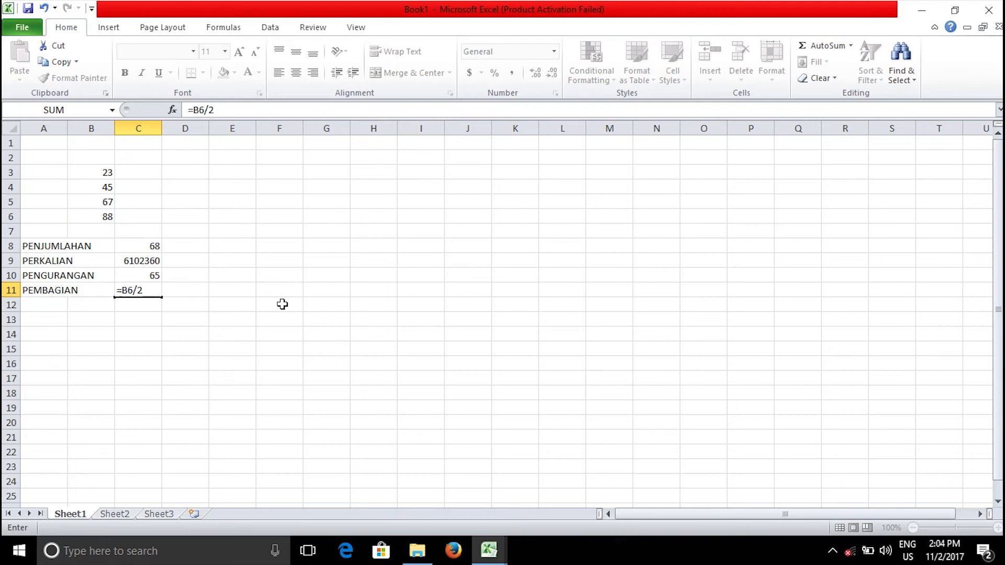
key("Return")
key("Left")
key("Left")
key("Right")
key("Right")
key("Left")
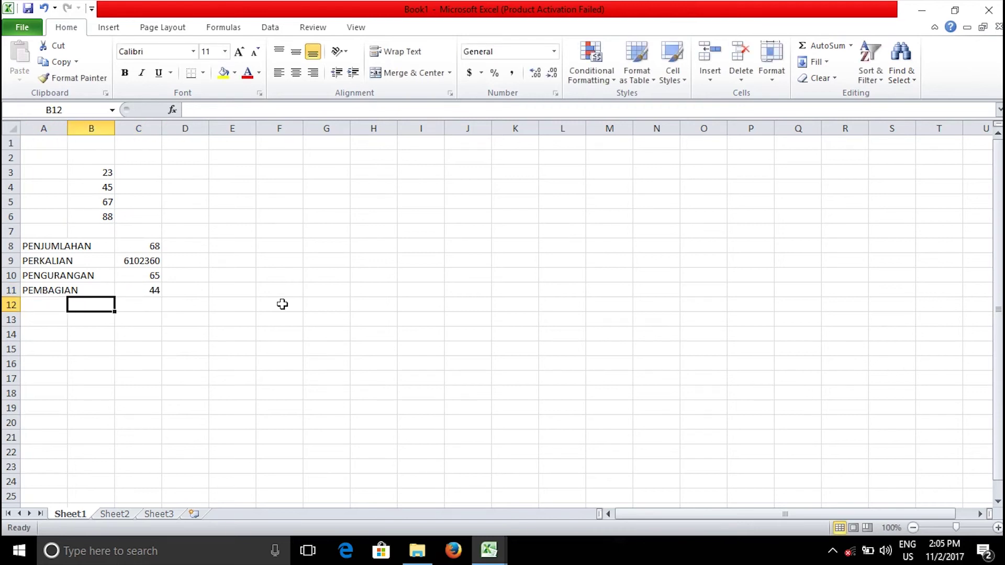
key("Left")
type("FUNG")
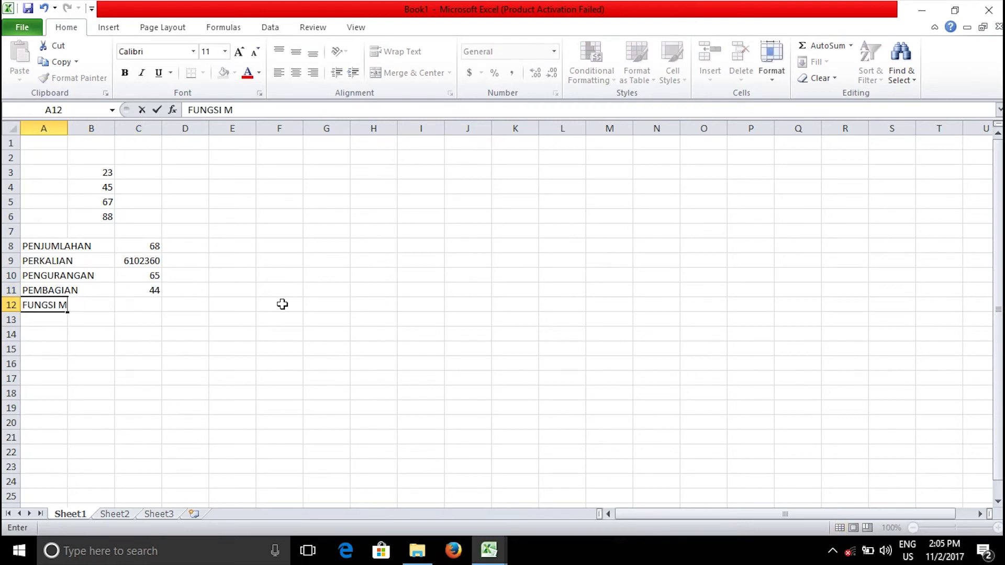
Finish the FUNGSI MAX label in A12 and enter =MAX(B3:B6) in C12, giving 88.
key("Return")
key("Up")
key("Up")
key("Right")
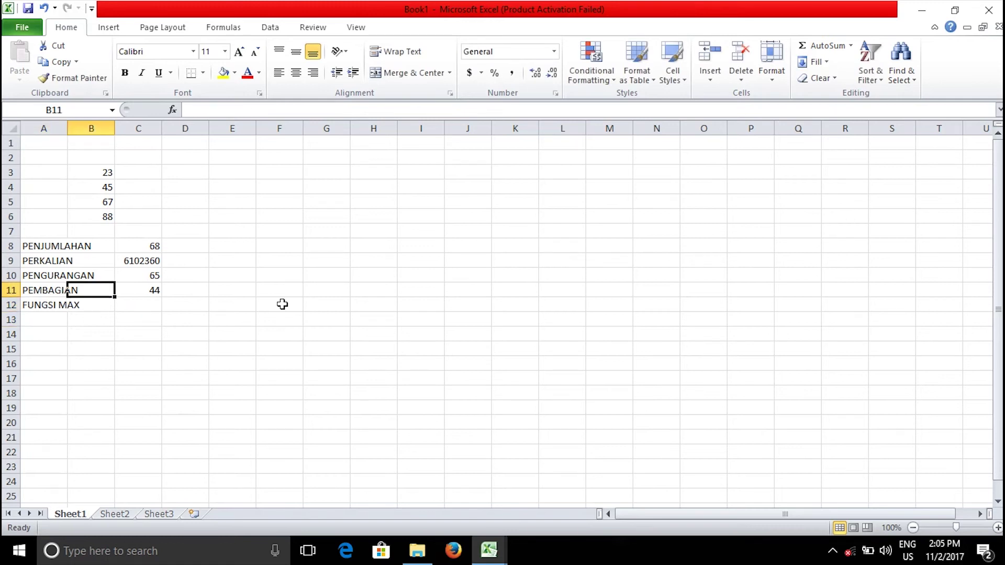
key("Up")
key("Up")
key("Up")
key("Up")
key("Up")
key("Up")
key("Up")
key("Up")
key("Up")
key("Down")
key("Down")
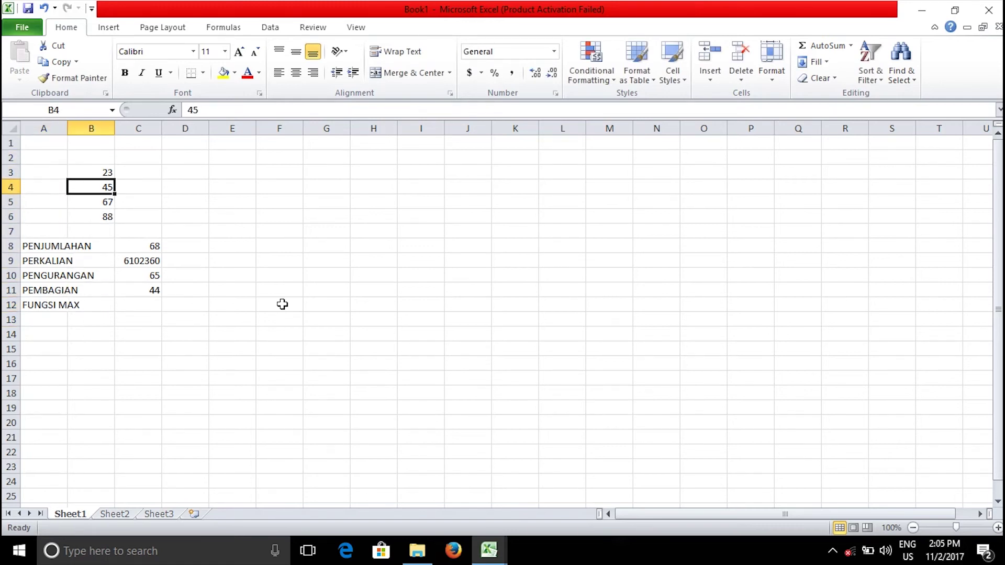
key("Down")
key("Up")
key("Down")
key("Down")
key("Up")
key("Up")
key("Up")
key("Down")
key("Down")
key("Down")
key("Down")
key("Down")
key("Down")
key("Down")
key("Down")
key("Down")
key("Right")
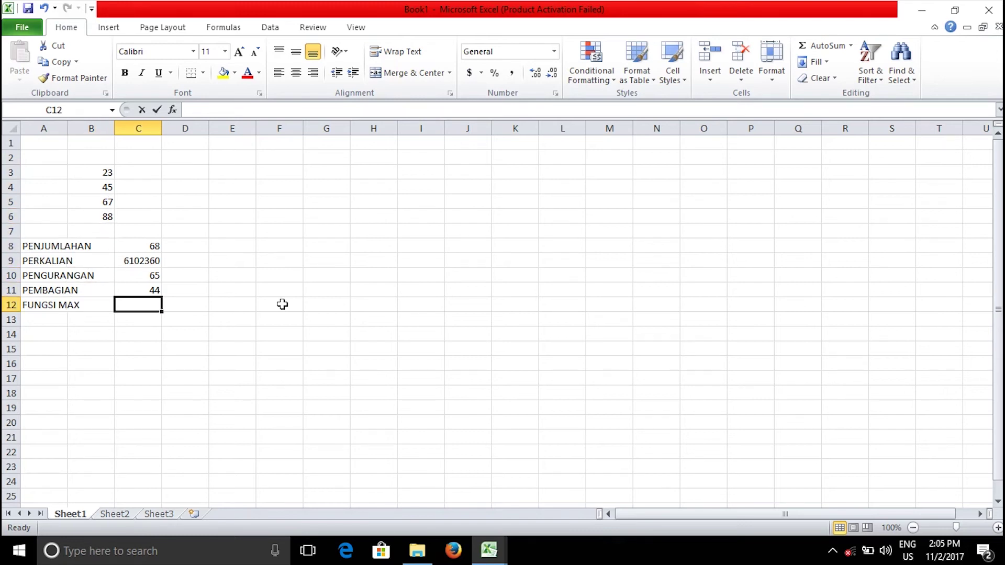
type("=MA")
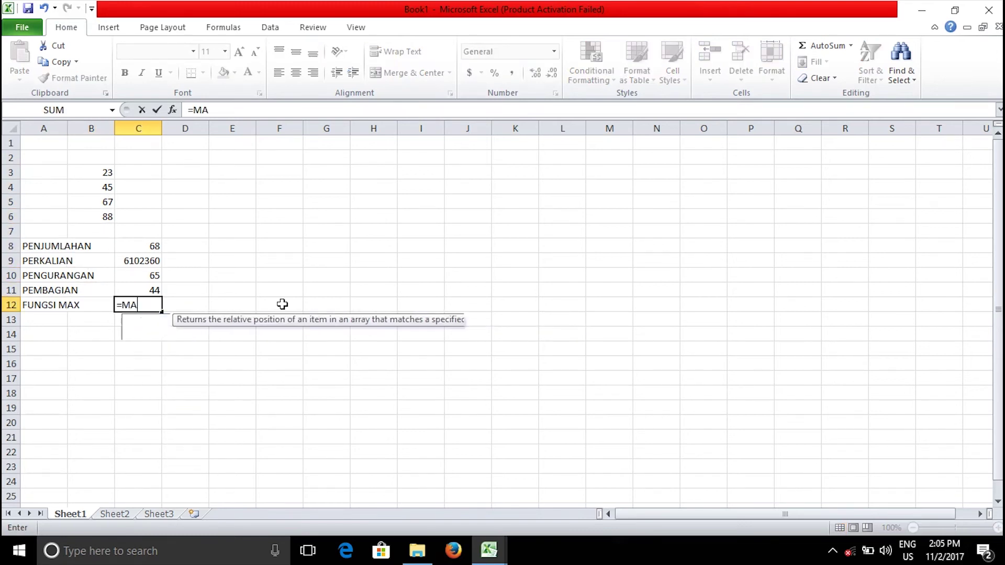
type("X(")
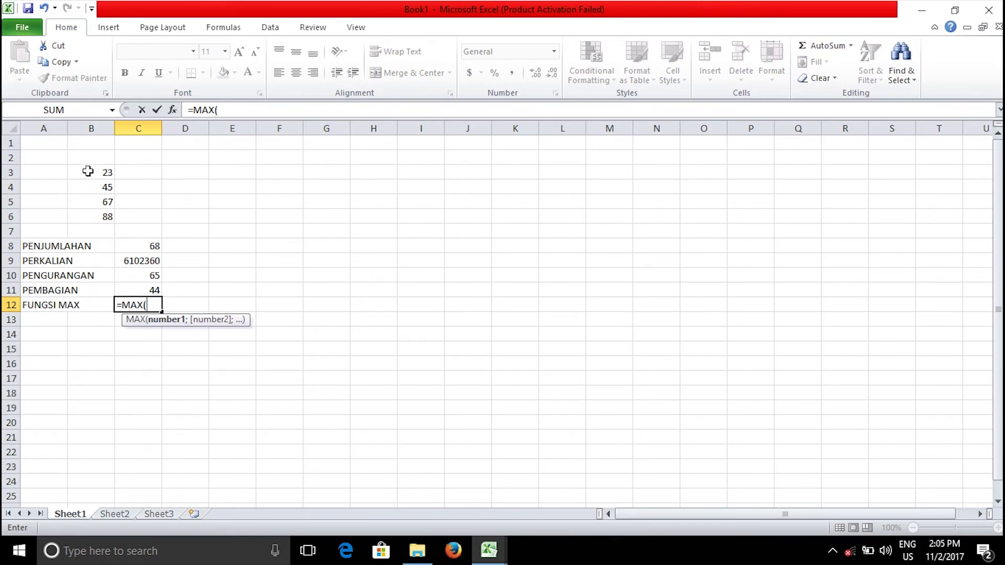
left_click(89, 171)
left_click_drag(88, 178, 92, 202)
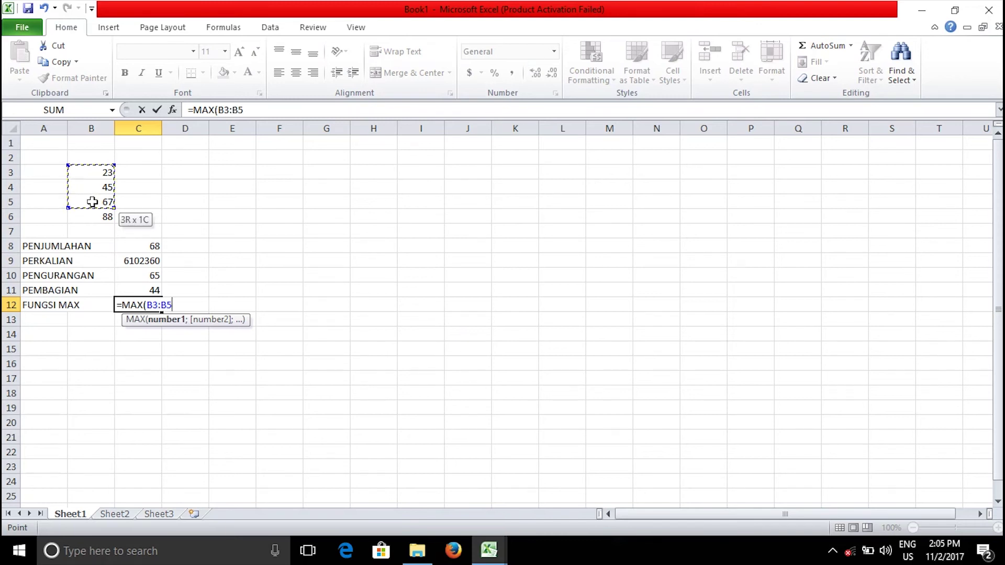
left_click_drag(92, 202, 89, 217)
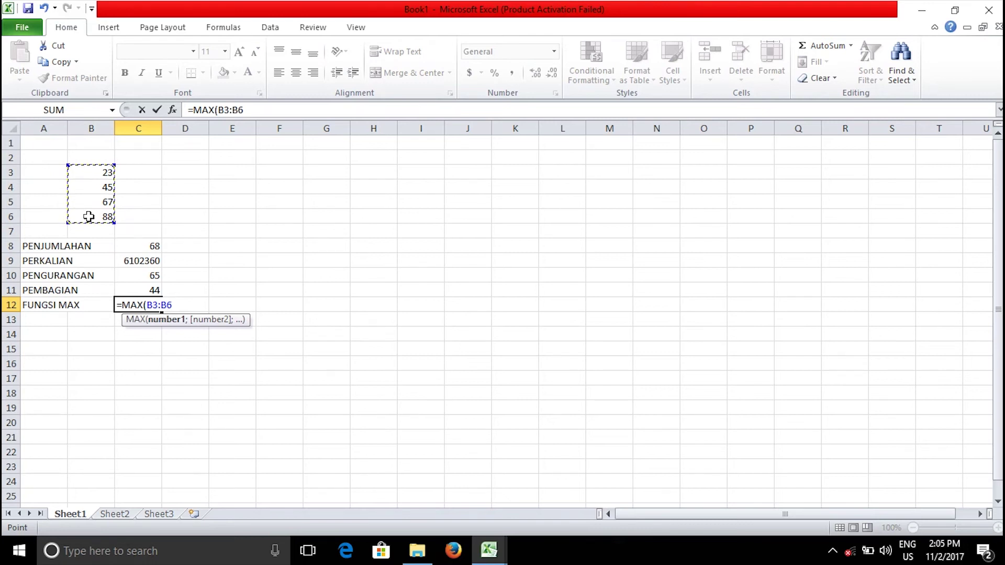
type(")")
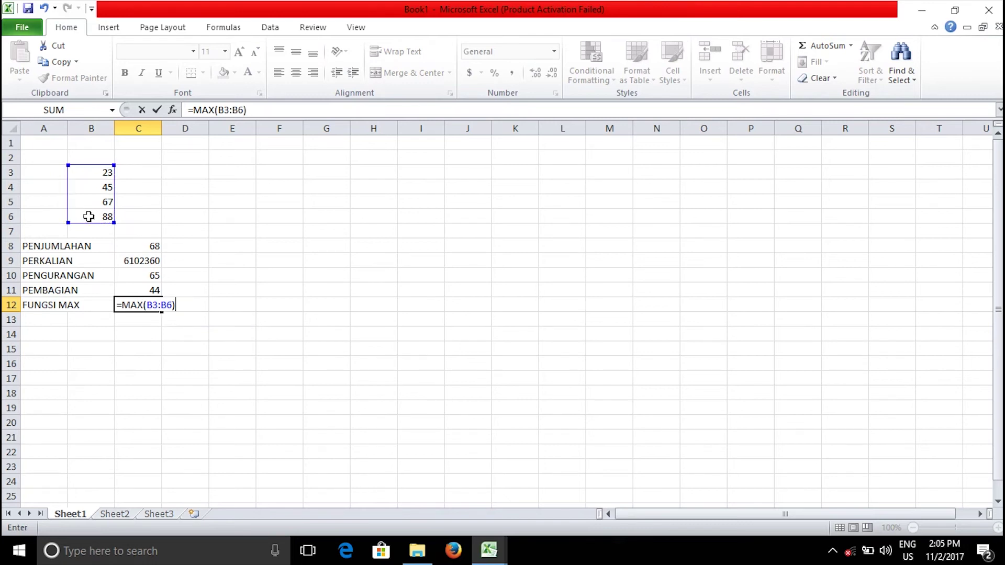
key("Return")
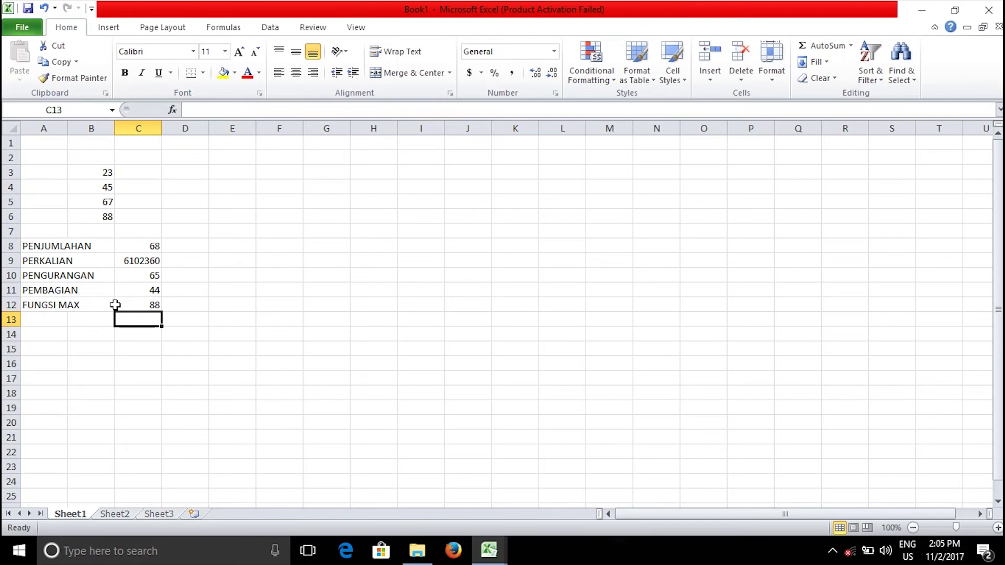
Enter =MAX(1;2;3;4;5) in D12, showing 5.
left_click(174, 306)
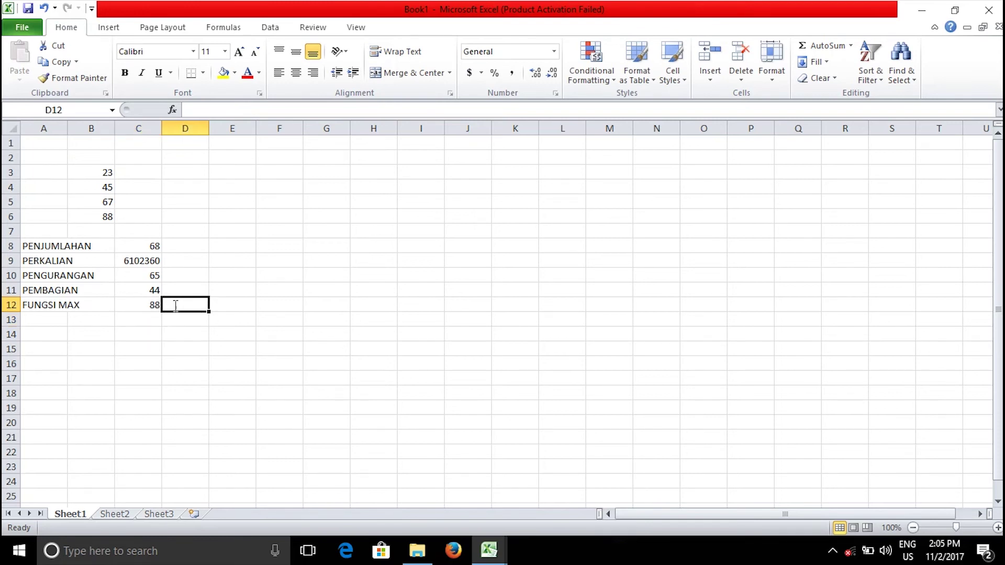
type("=MAX")
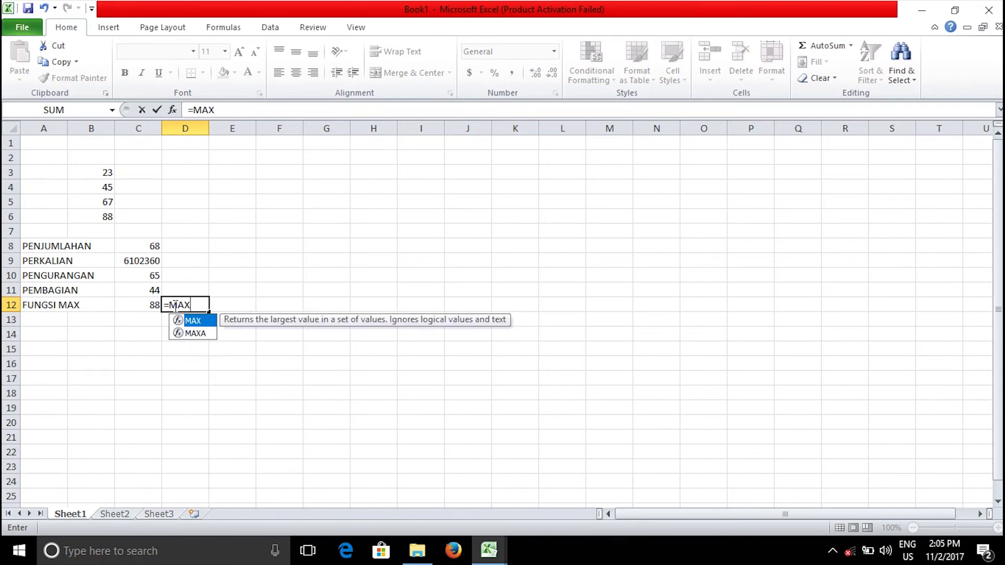
type("(")
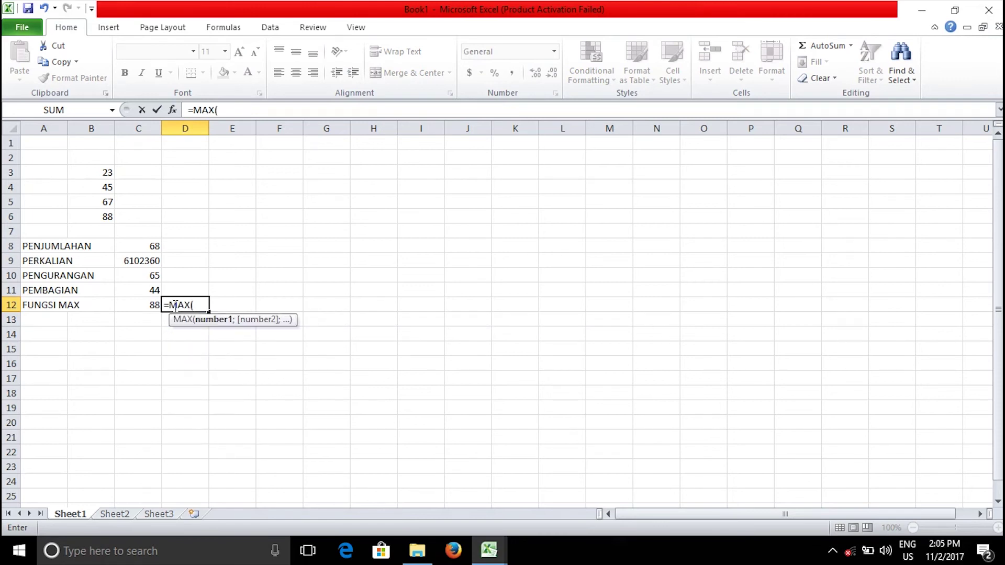
type("1;2;3;")
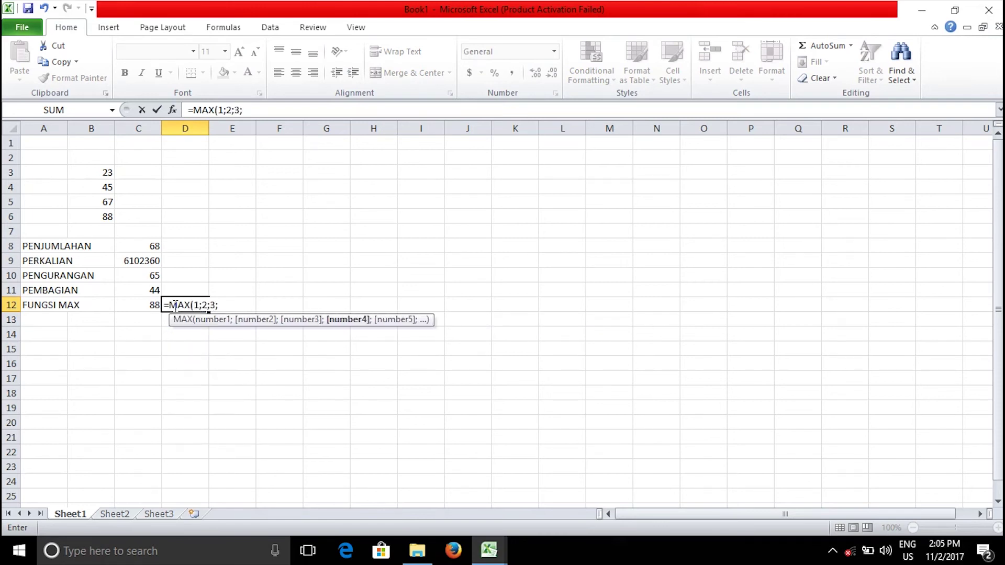
type("4;5)")
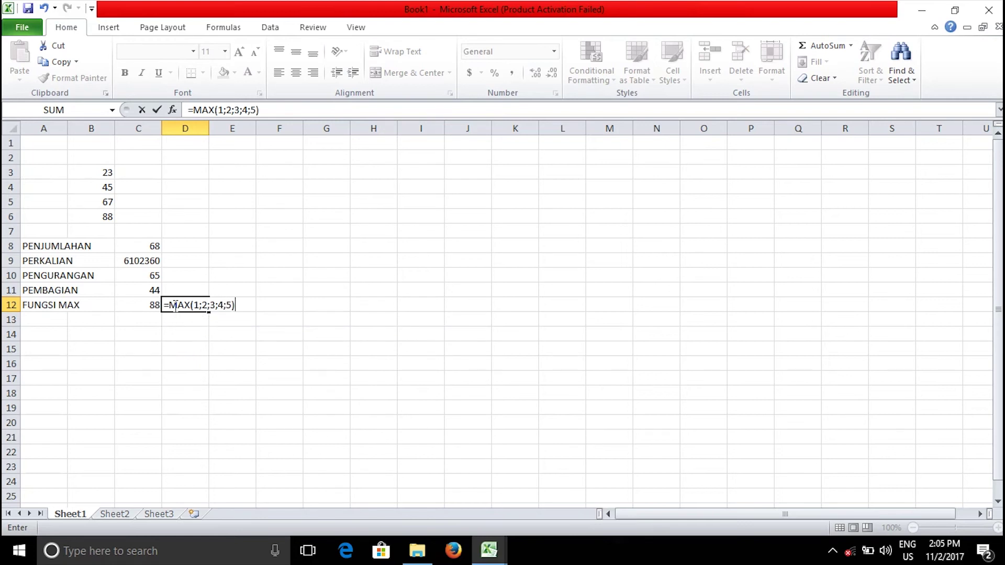
key("Return")
key("Left")
key("Left")
key("Left")
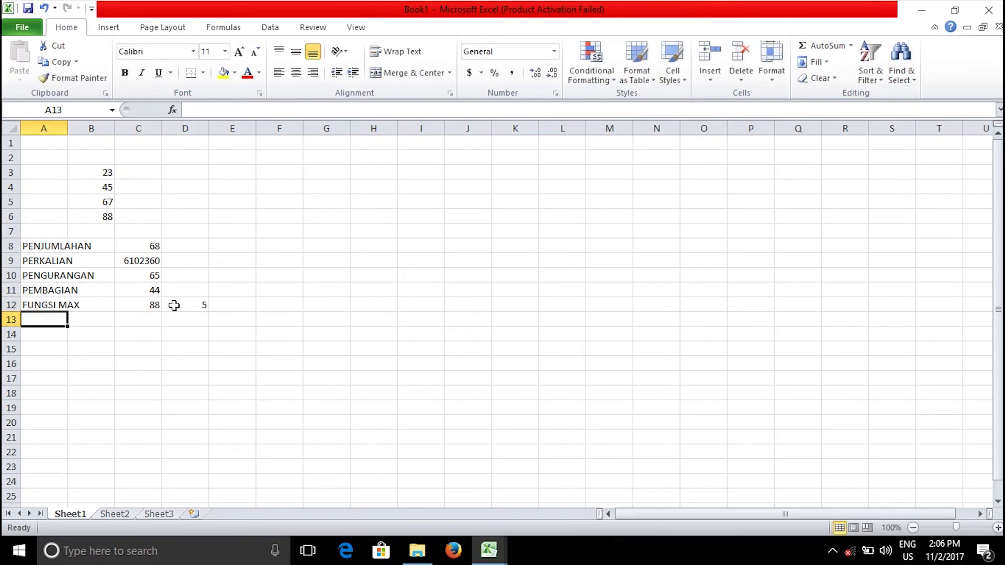
Label A13 FUNGSI MIN and enter =MIN(B3:B6) in C13, giving 23.
type("FUNGSI MIN")
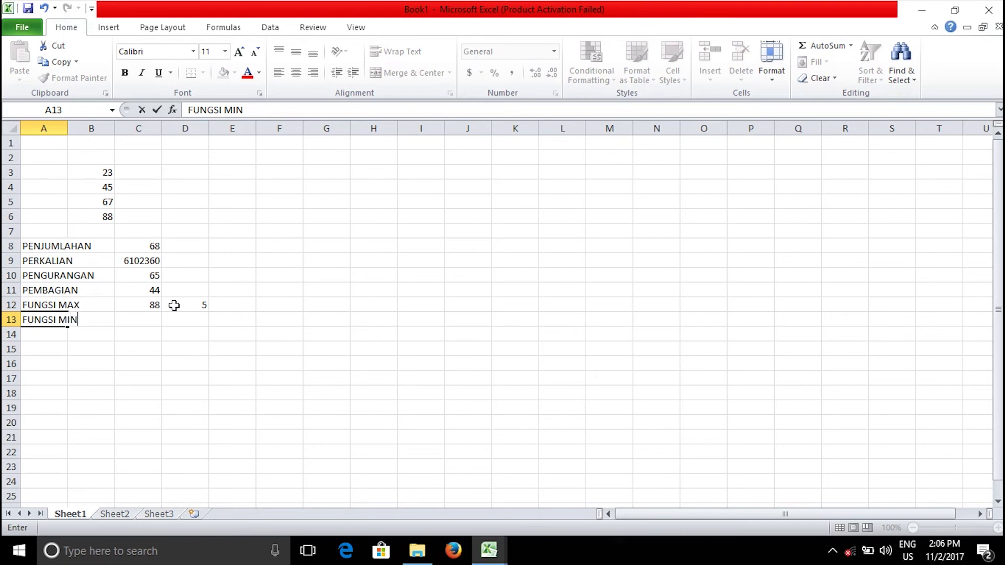
key("Tab")
key("Tab")
type("=M")
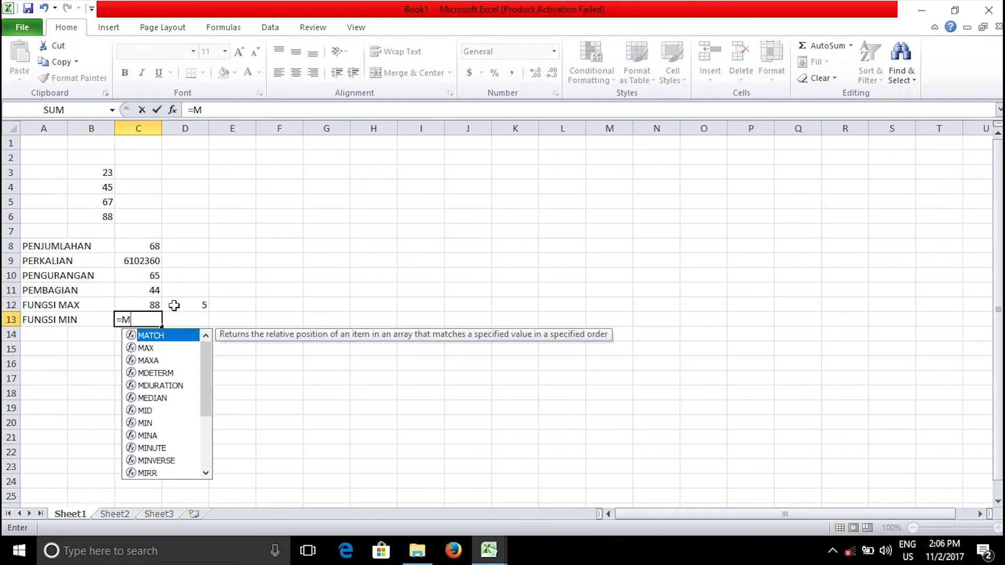
type("IN(")
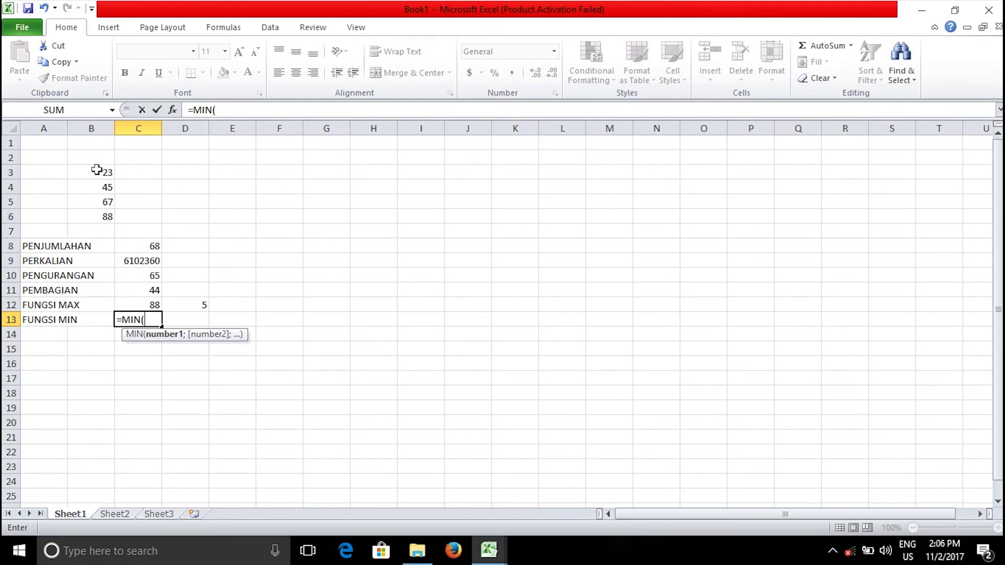
left_click_drag(97, 171, 97, 216)
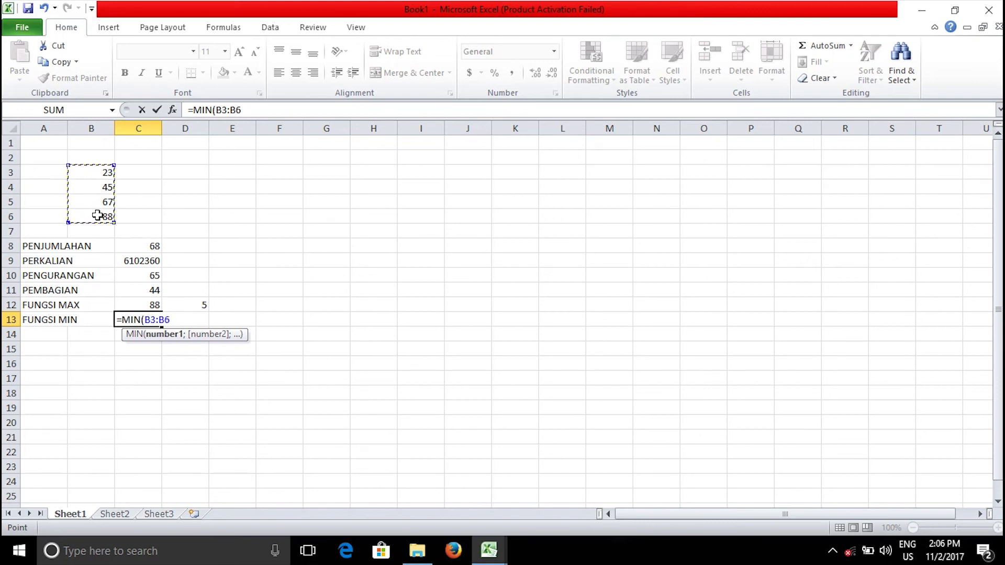
type(")")
key("Return")
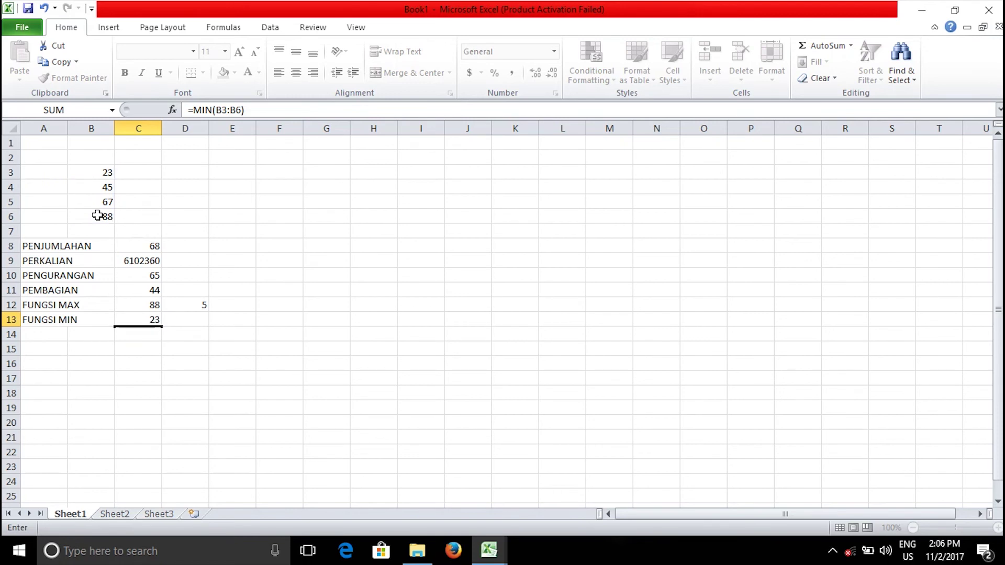
Enter =MIN(1;2;3;4;5) in D13, showing 1.
key("Up")
key("Right")
type("=M")
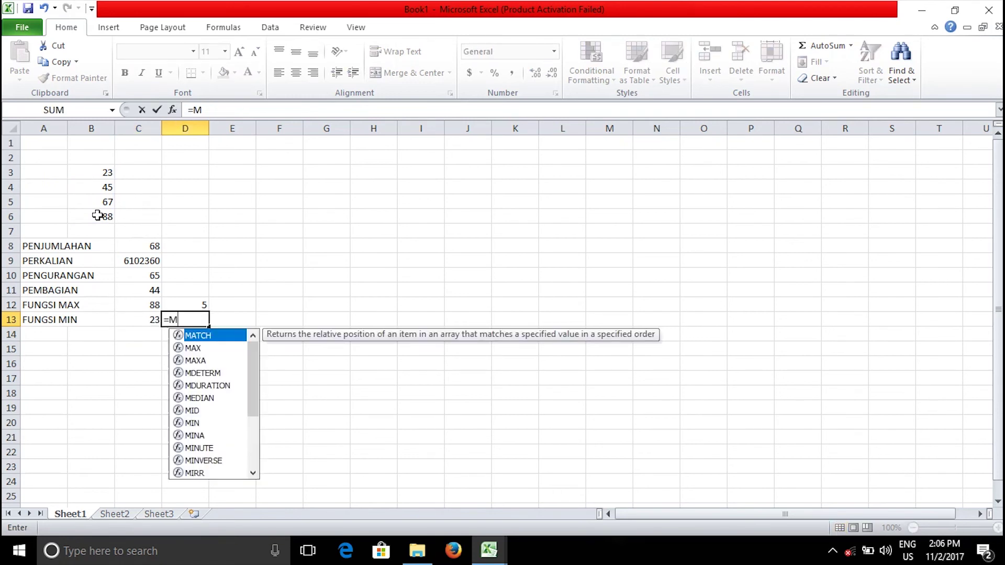
type("IN(")
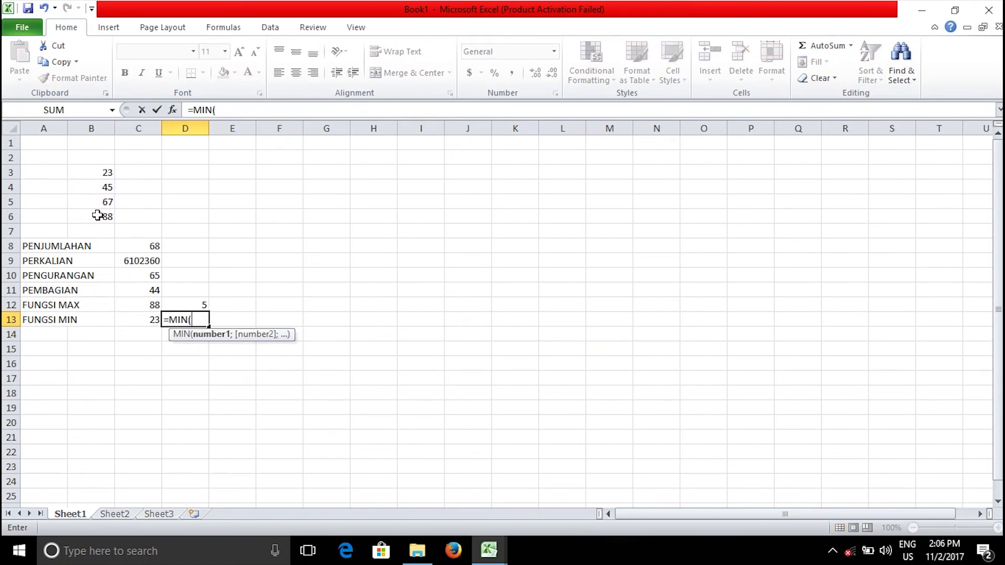
type("1;2;3;")
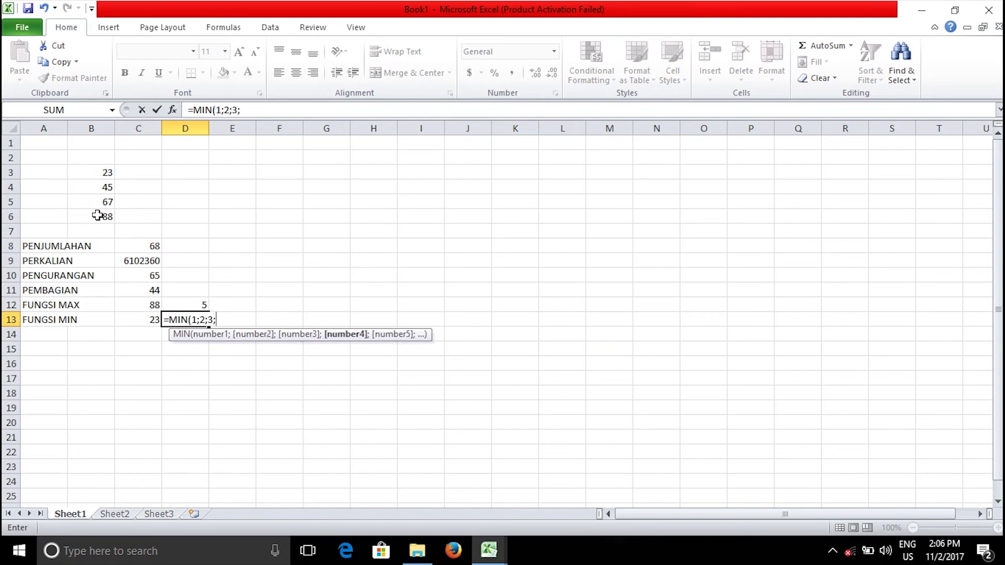
type("4;5)")
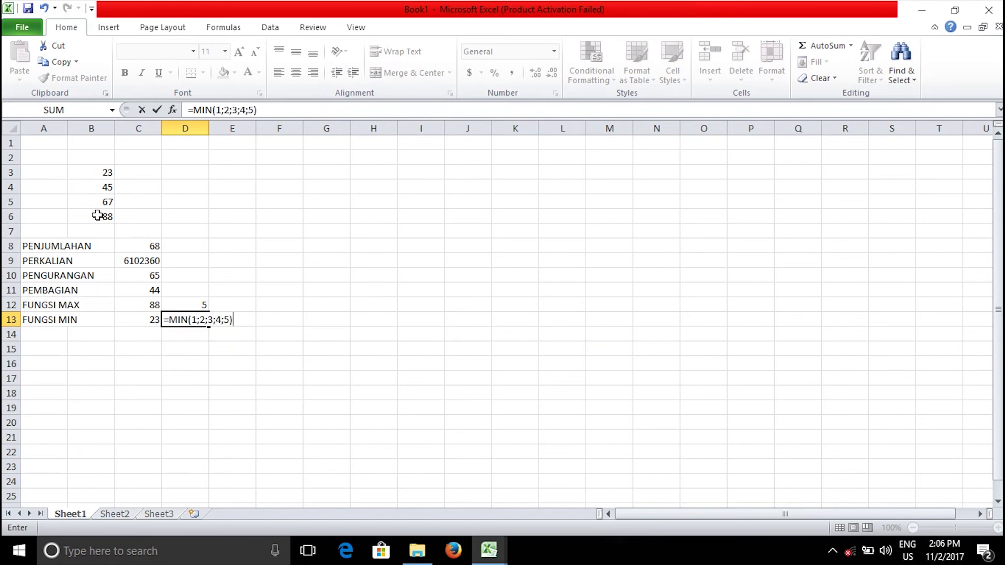
key("Return")
key("Left")
key("Left")
key("Left")
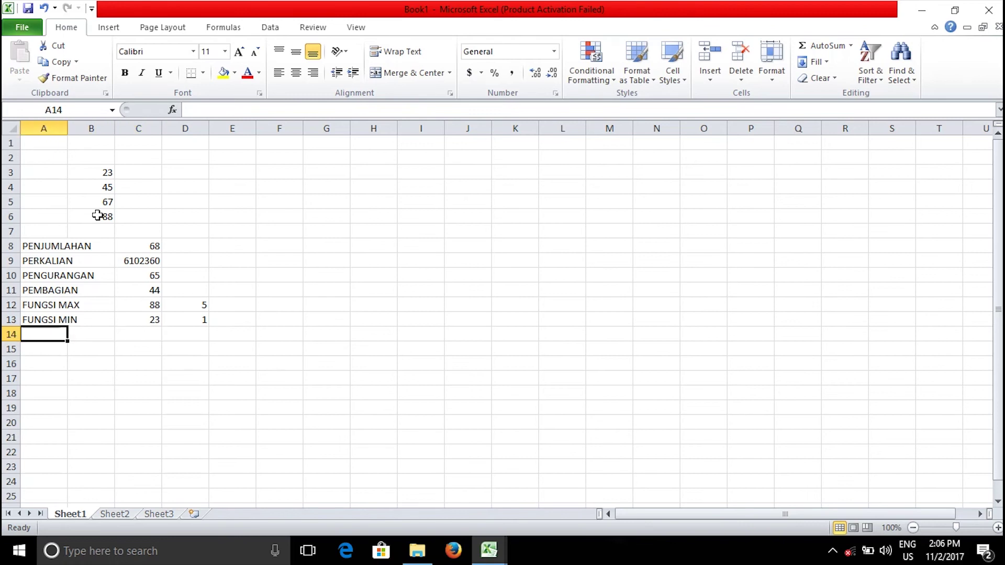
Label A14 FUNGSI PRODUCT, correcting the mistyped letters.
type("FUNGSG")
key("BackSpace")
key("BackSpace")
key("BackSpace")
type("G")
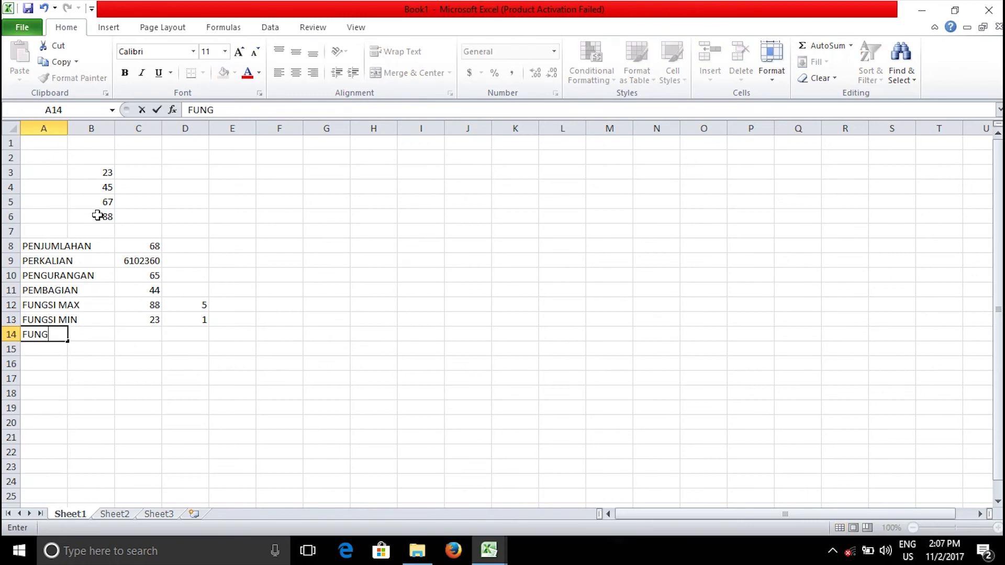
type("SI PRODU")
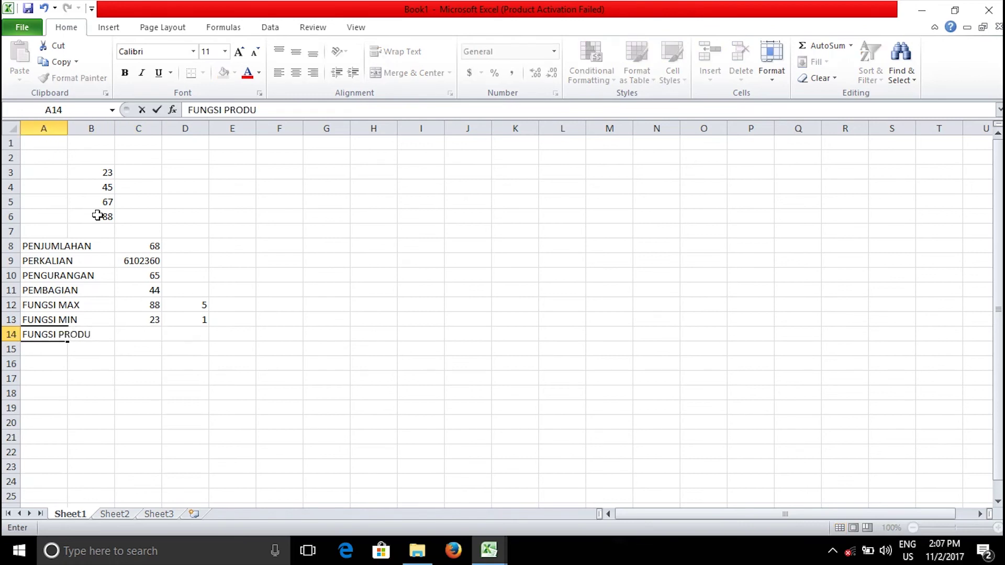
type("CT")
key("Right")
key("Right")
Enter =PRODUCT(B3;B4) in C14, returning 1035.
type("=PR")
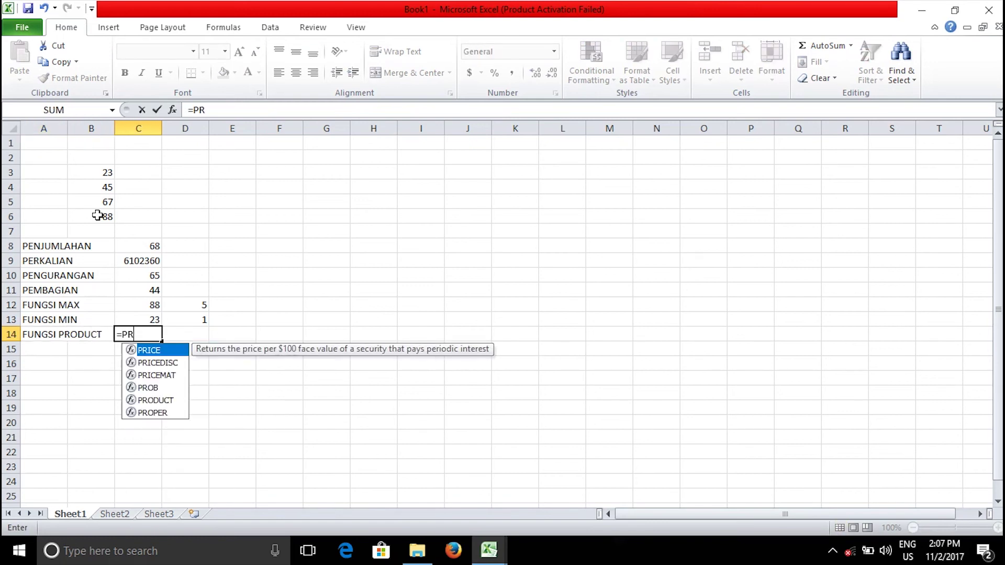
type("D")
key("BackSpace")
key("BackSpace")
type("ODUCT")
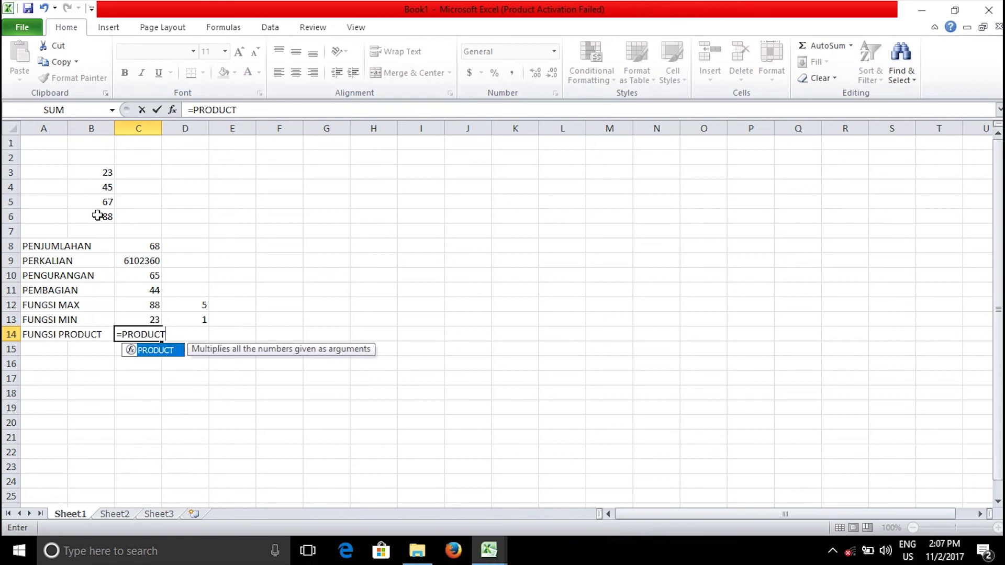
type("(")
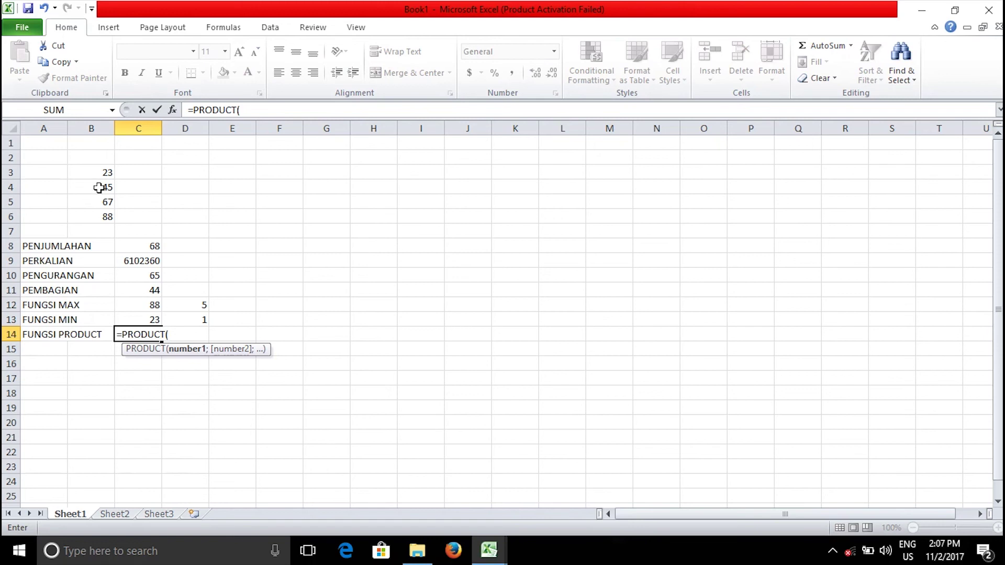
left_click(94, 173)
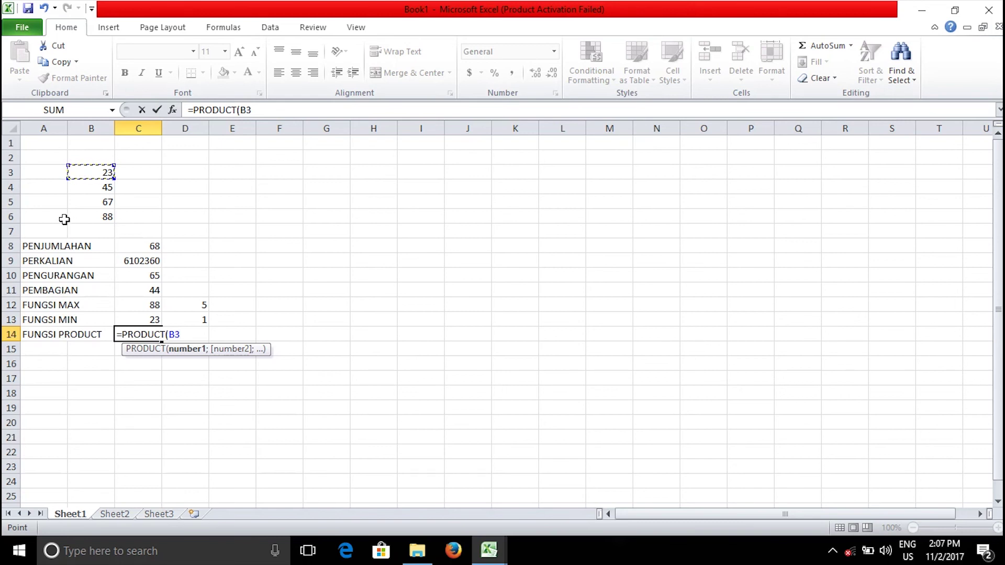
type(";")
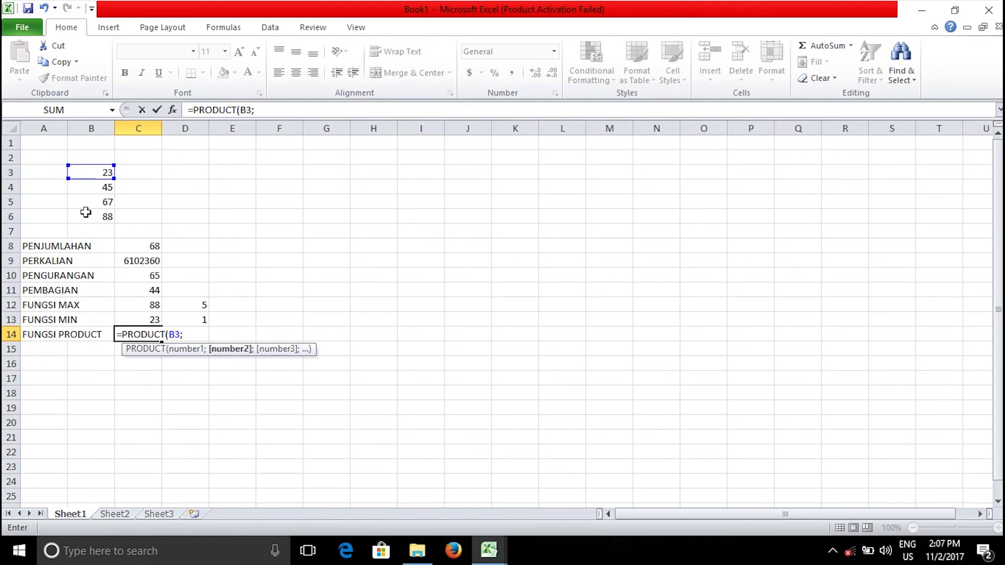
left_click(97, 186)
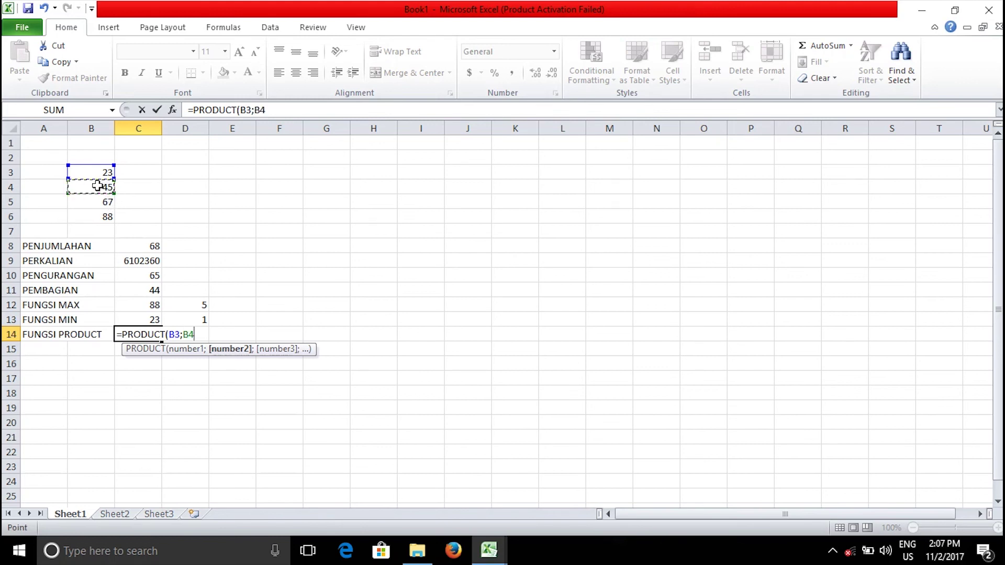
type(")")
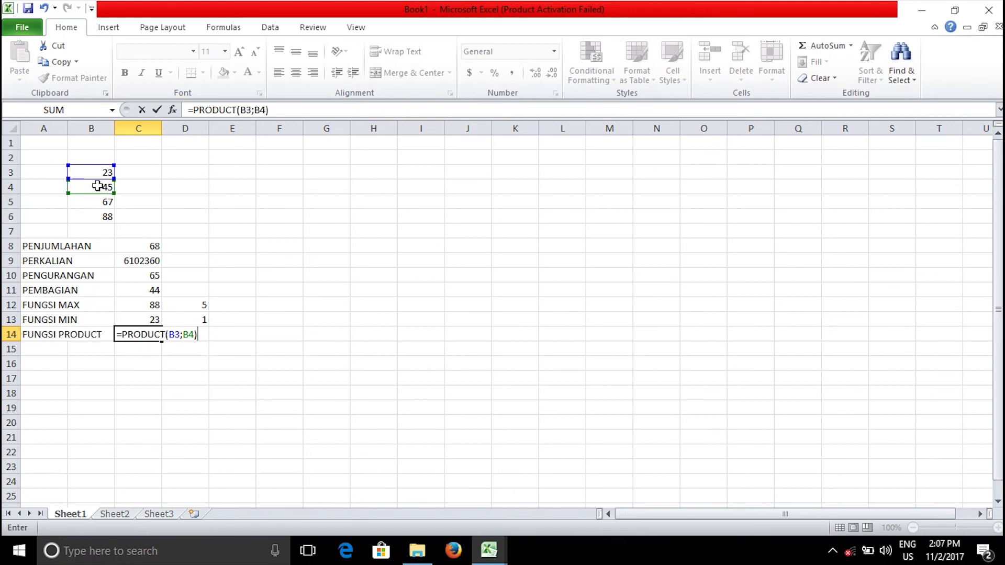
key("Tab")
Cancel the stray entry in D14 and return to cell A15.
type("=")
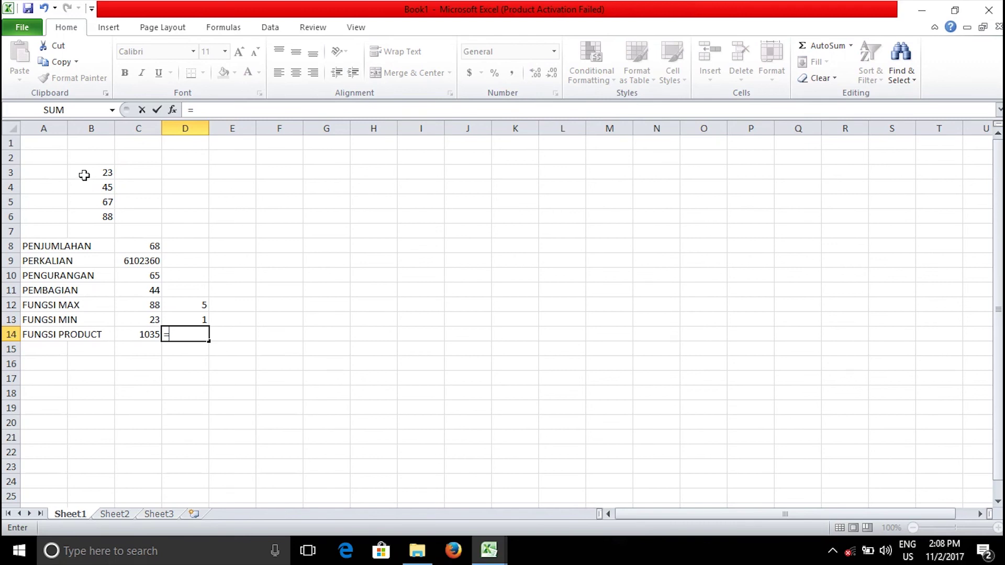
key("BackSpace")
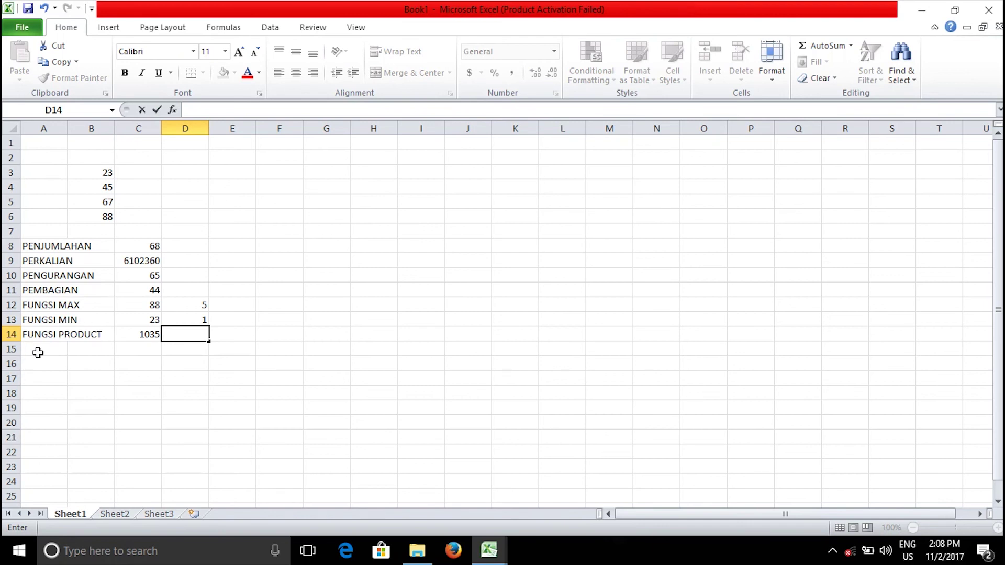
left_click(37, 353)
key("Right")
key("Up")
Label A15 FUNGSI SQRT and enter =SQRT(9) in C15, showing 3.
left_click(38, 353)
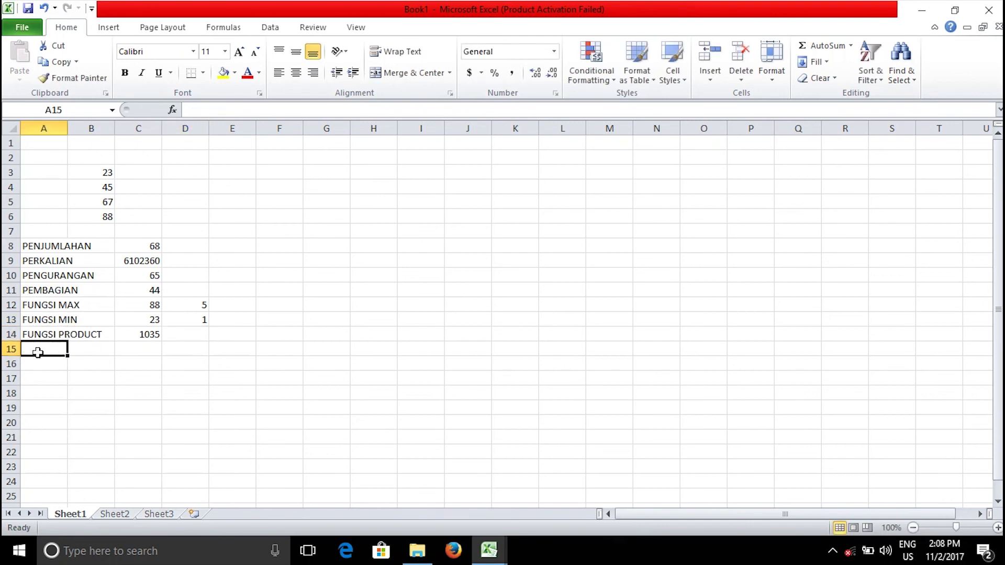
type("FUNGSI SQ")
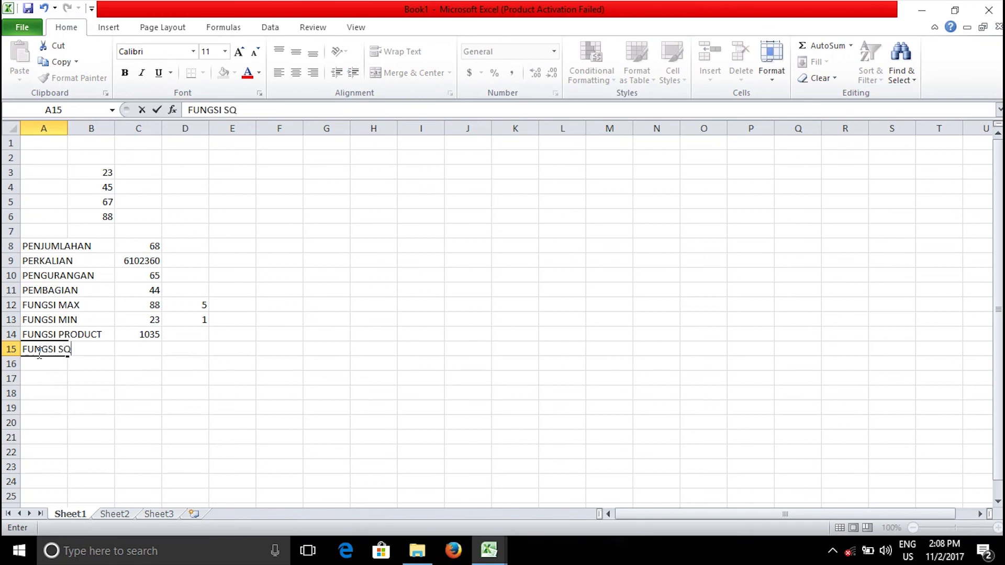
type("RT")
key("Tab")
key("Tab")
type("=")
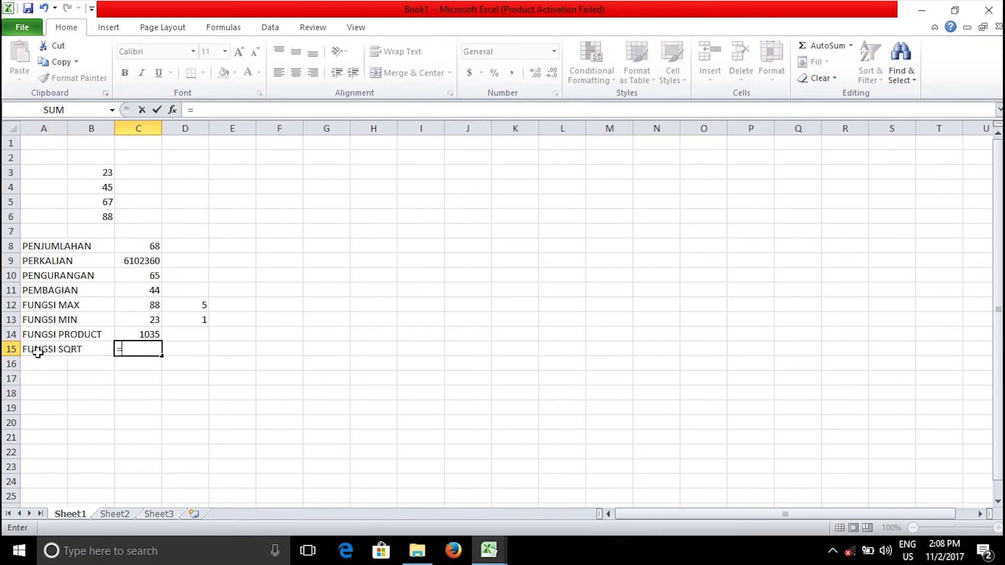
type("SQ")
key("Right")
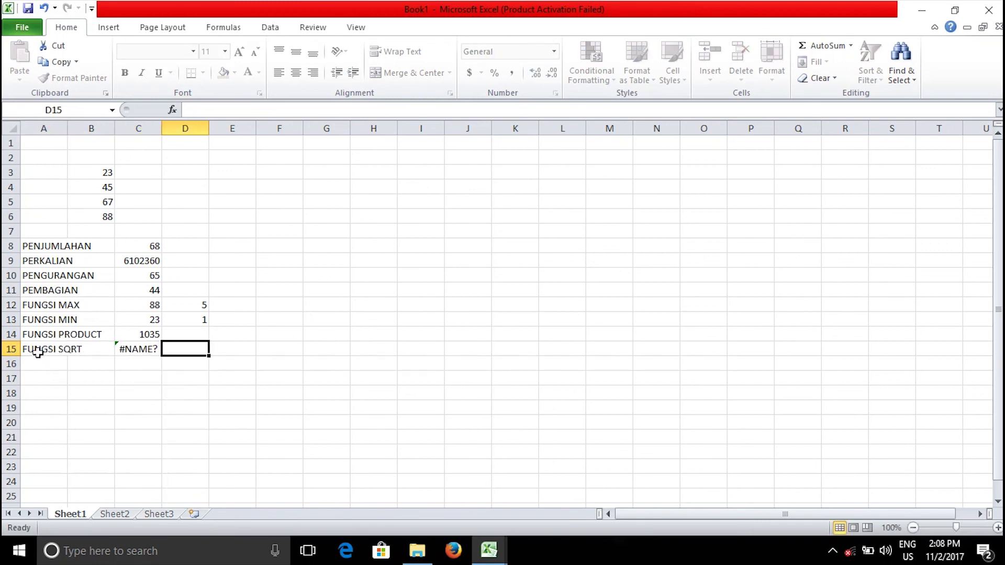
key("Left")
key("F2")
type("RT")
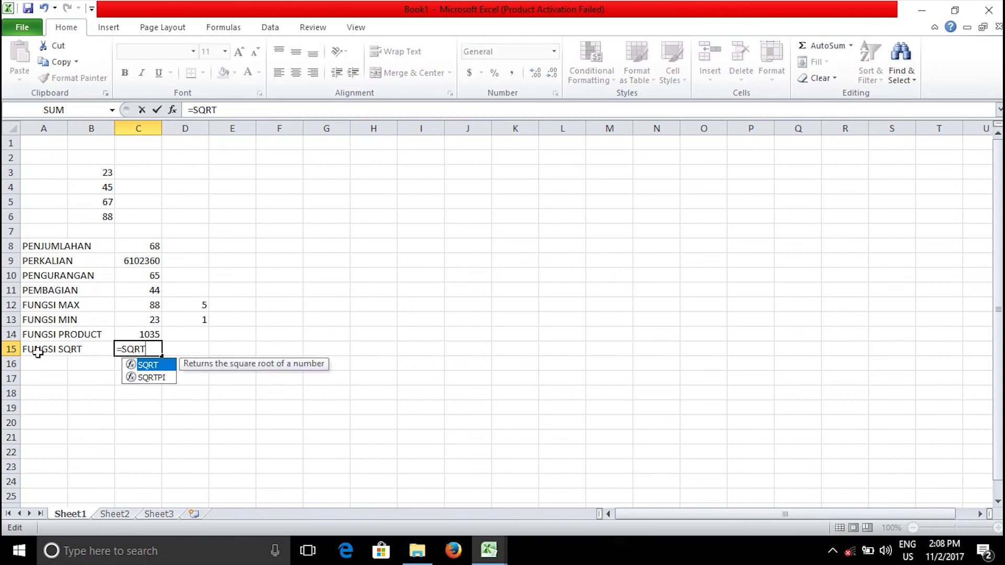
type("(")
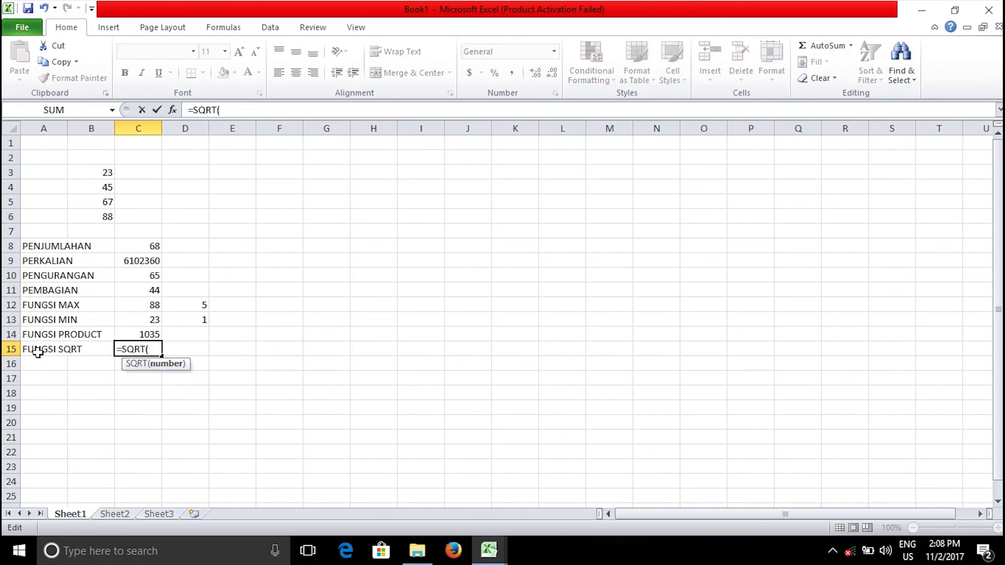
type("9)")
key("Return")
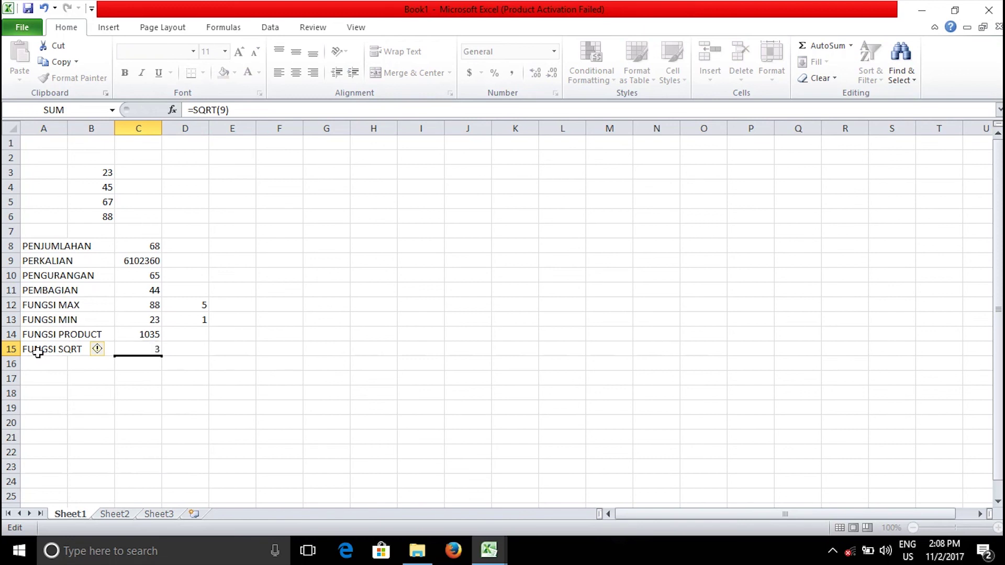
Enter =SQRT(B6) in D15, giving 9,380832, then begin the next label in A16.
key("Right")
type("=S")
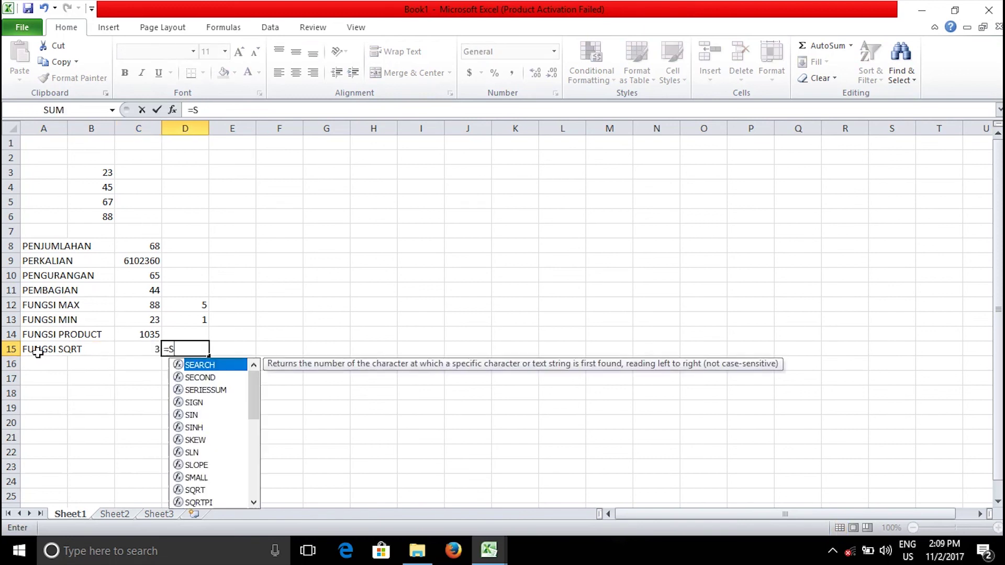
type("QRT(")
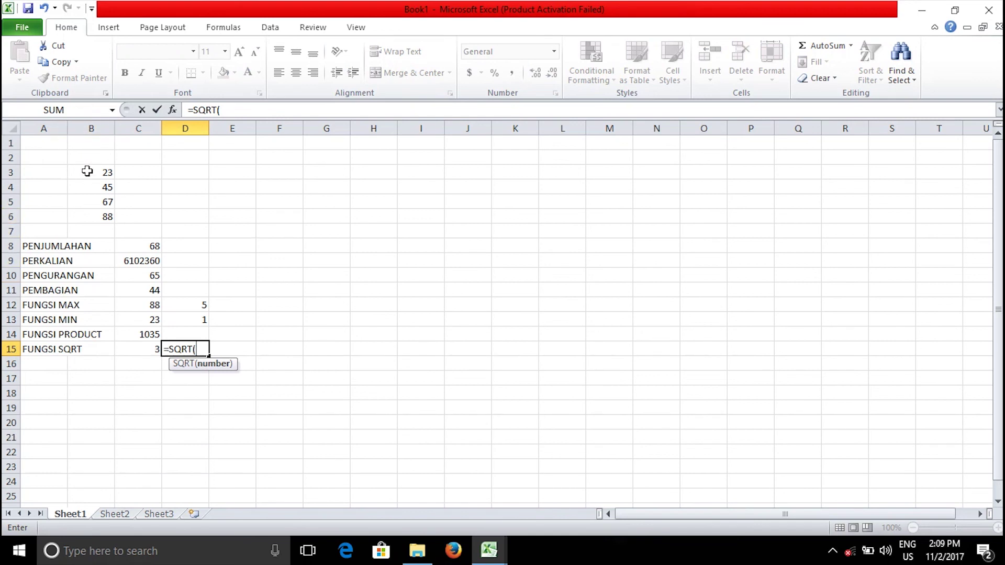
left_click(90, 215)
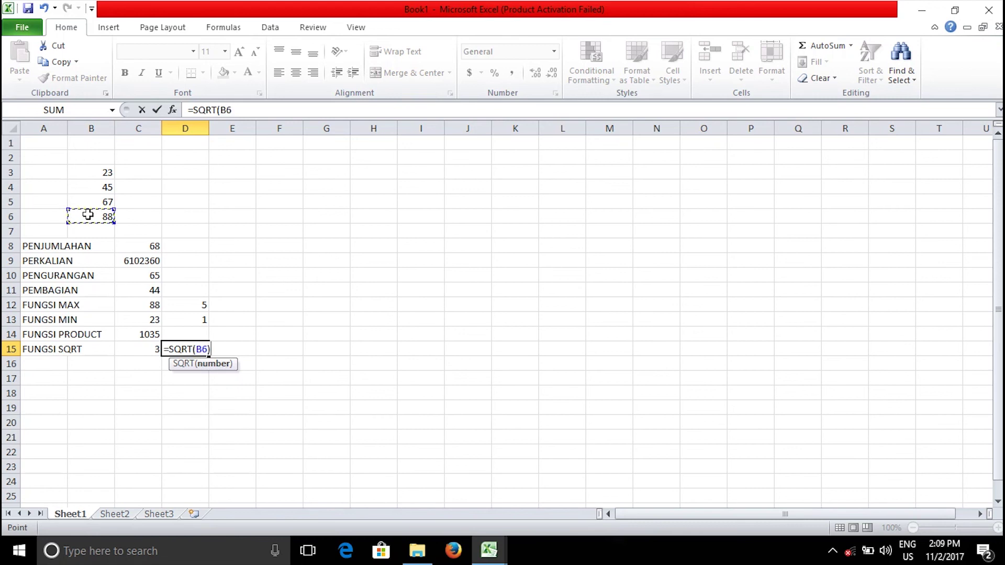
type(")")
key("Return")
key("Left")
key("Left")
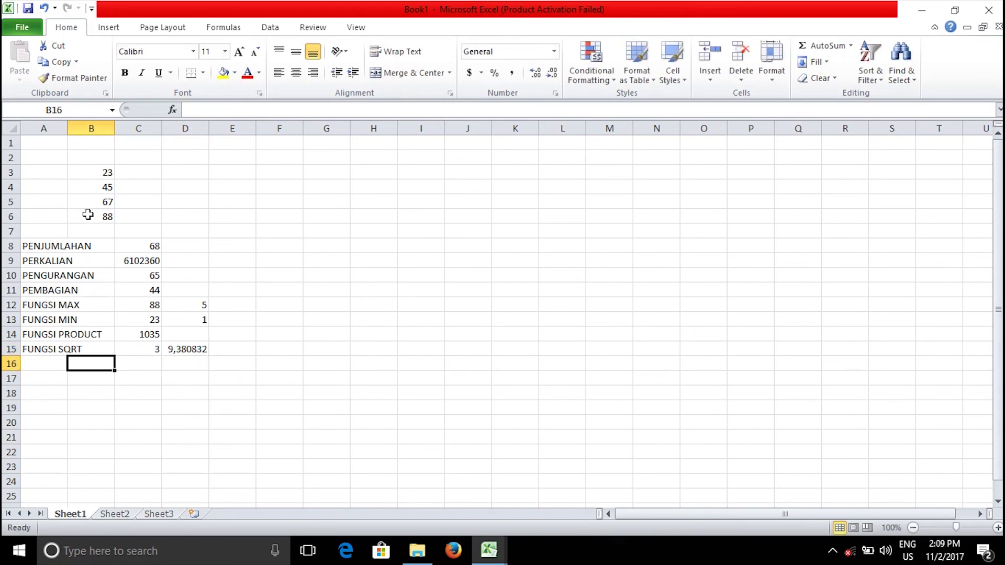
key("Left")
type("FUNS")
key("BackSpace")
Finish the FUNGSI ROUND label in A16 and enter =ROUND(D15;3) in C16, returning 9,381.
type("GSI ")
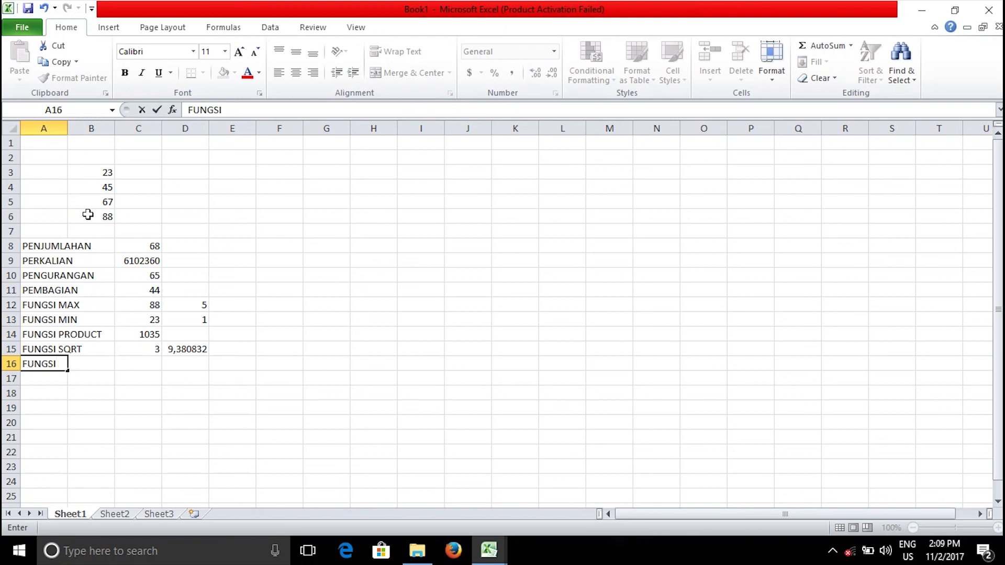
type("ROUND")
key("Right")
key("Right")
type("=")
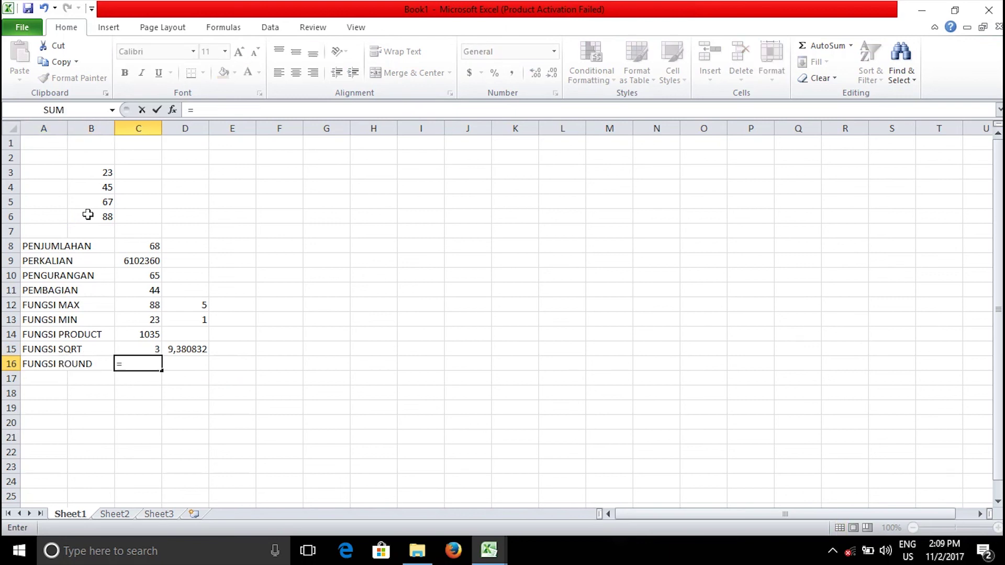
key("Right")
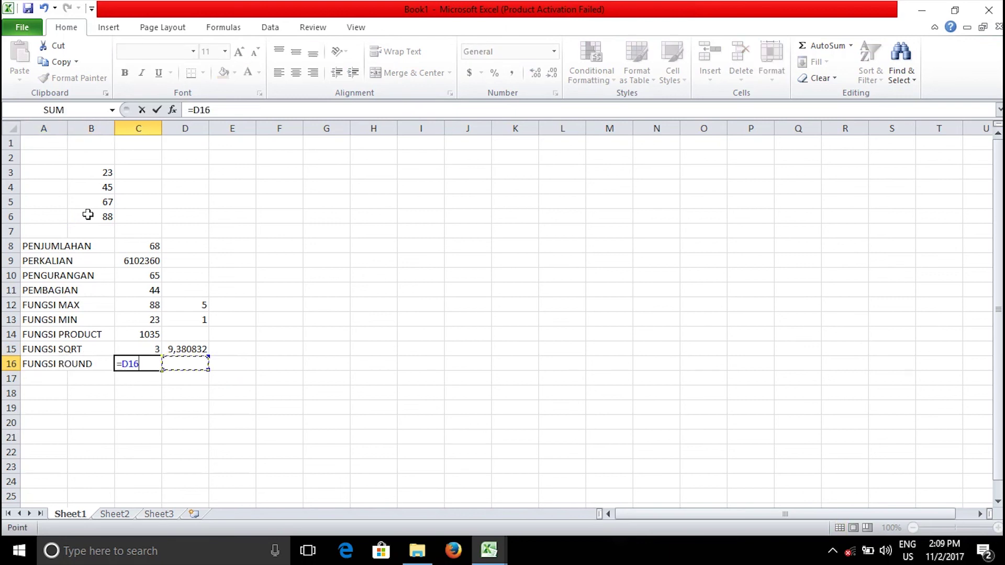
key("Left")
key("BackSpace")
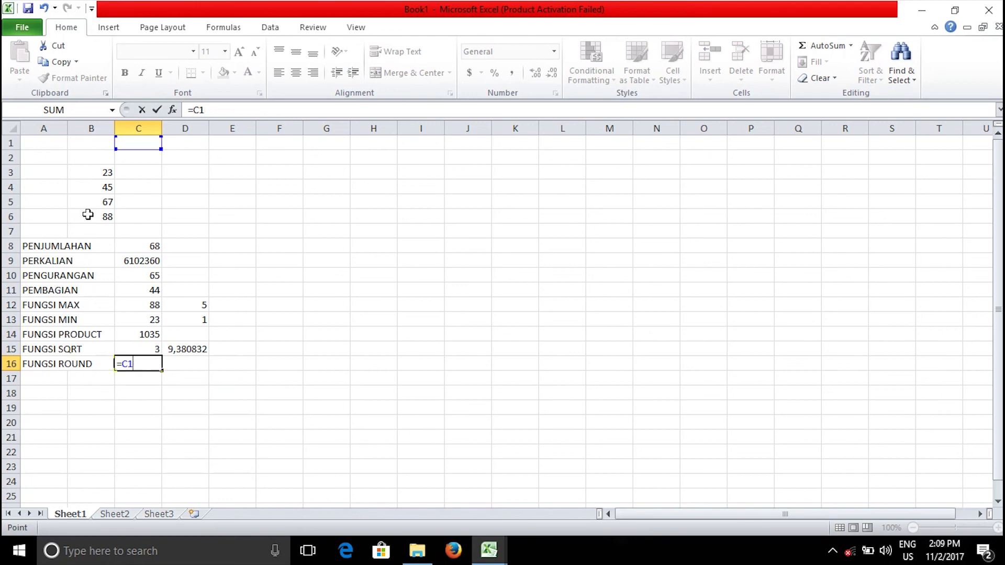
key("BackSpace")
key("BackSpace")
type("RO")
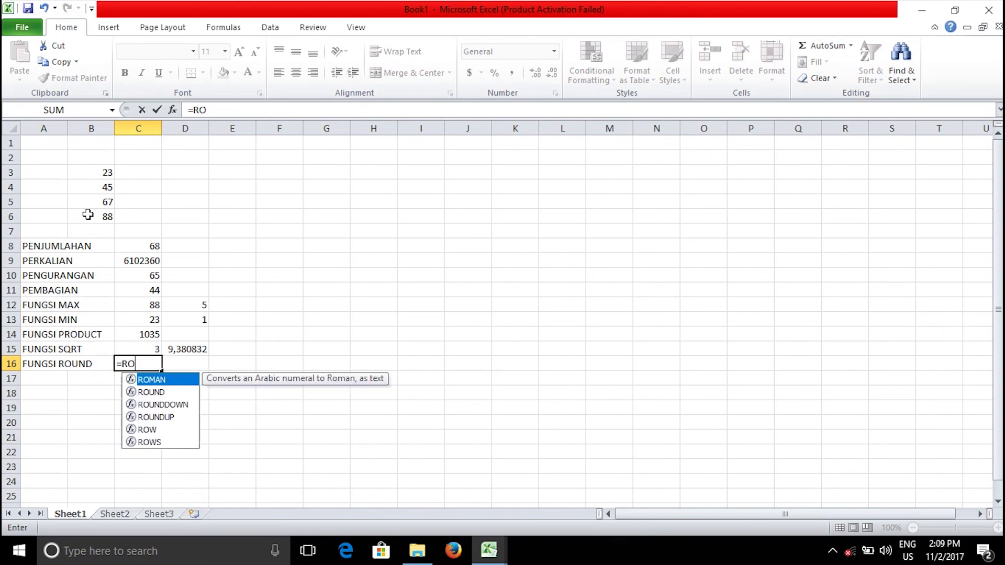
type("UND(")
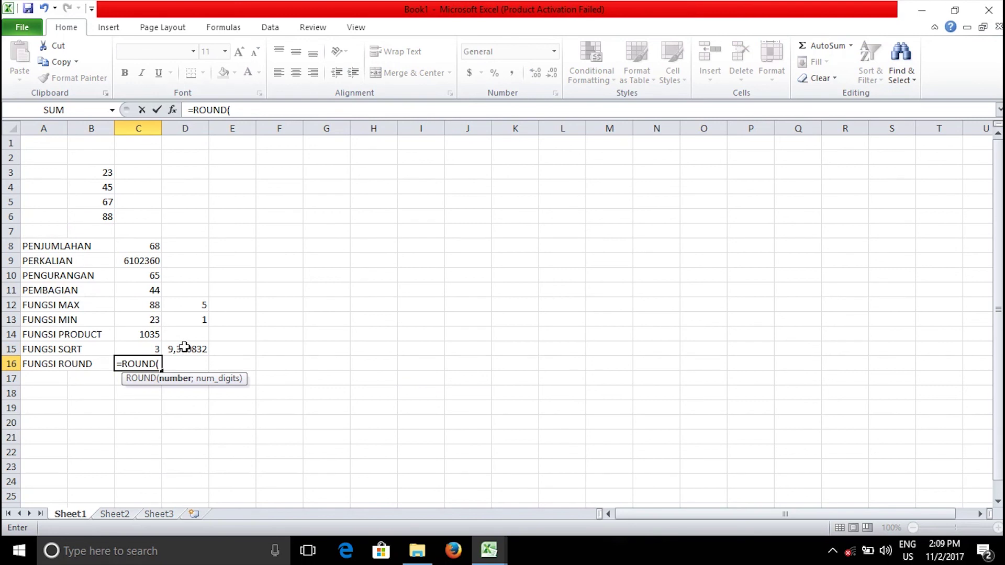
left_click(185, 347)
type(";3")
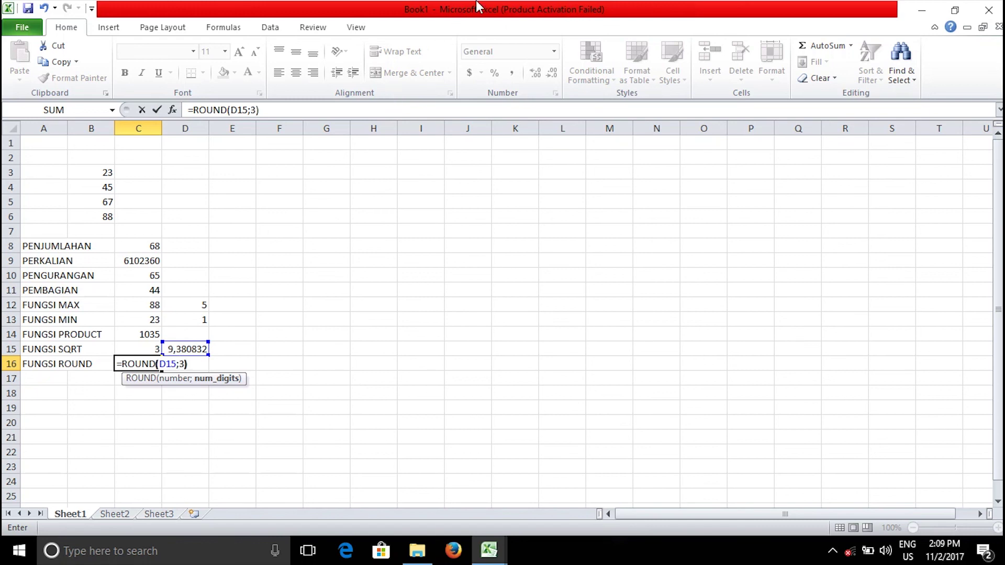
key("ctrl+Return")
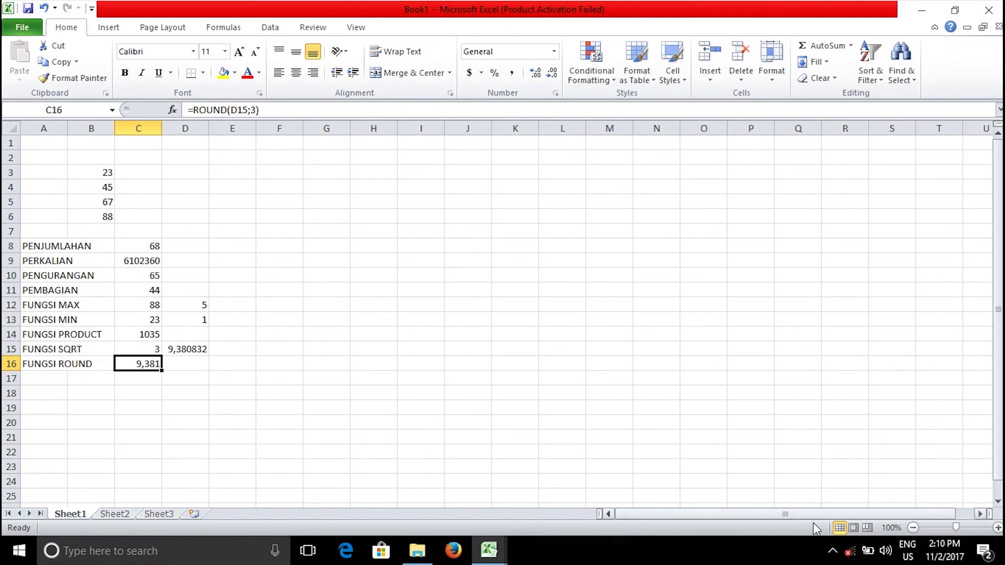
left_click(830, 558)
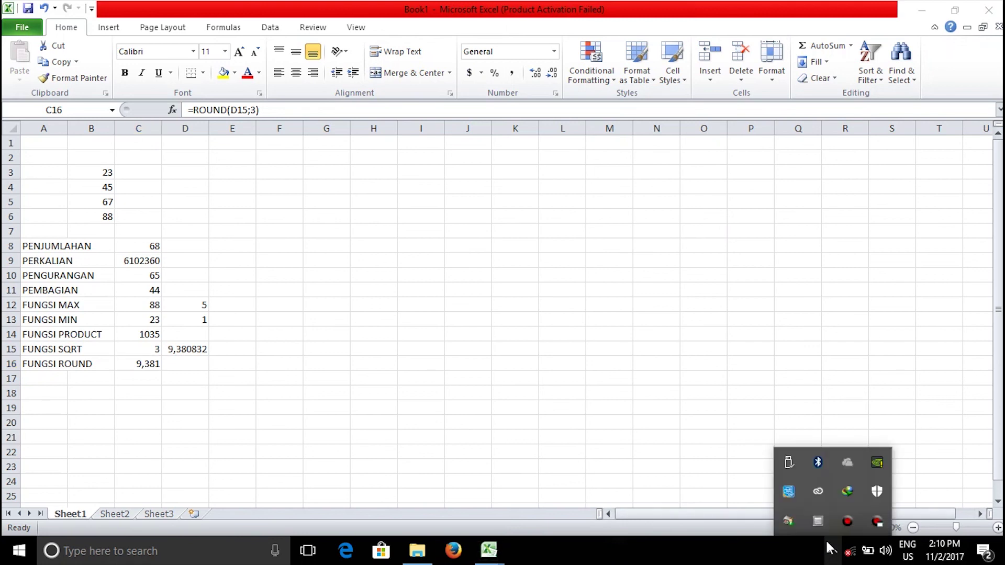
Stop the Bandicam screen recording from its capture window.
left_click(848, 521)
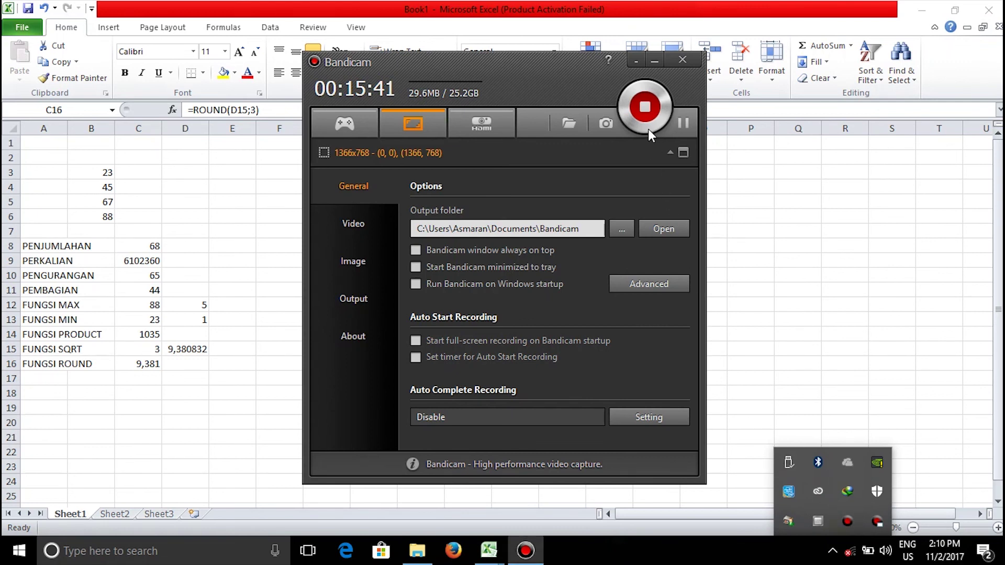
left_click(645, 106)
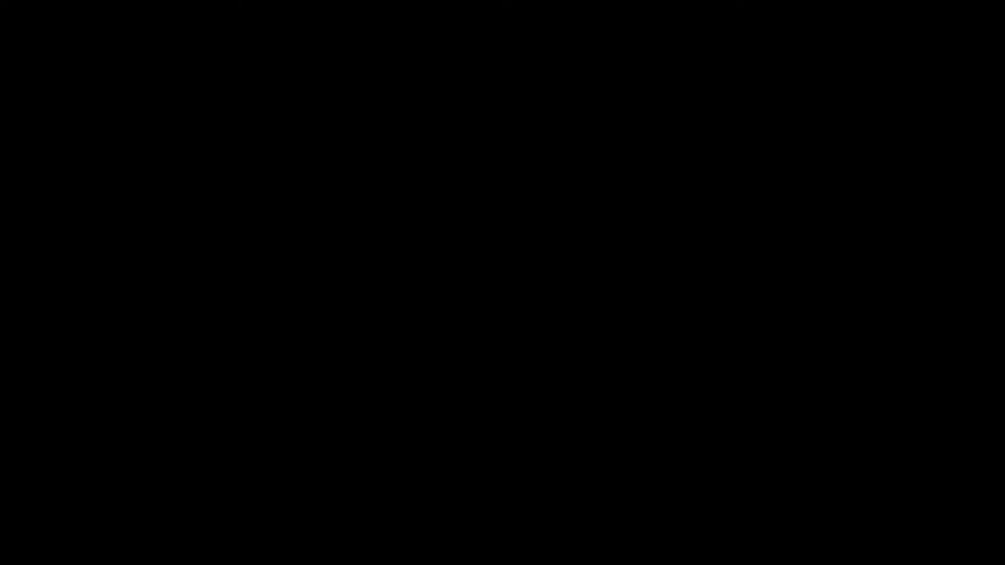